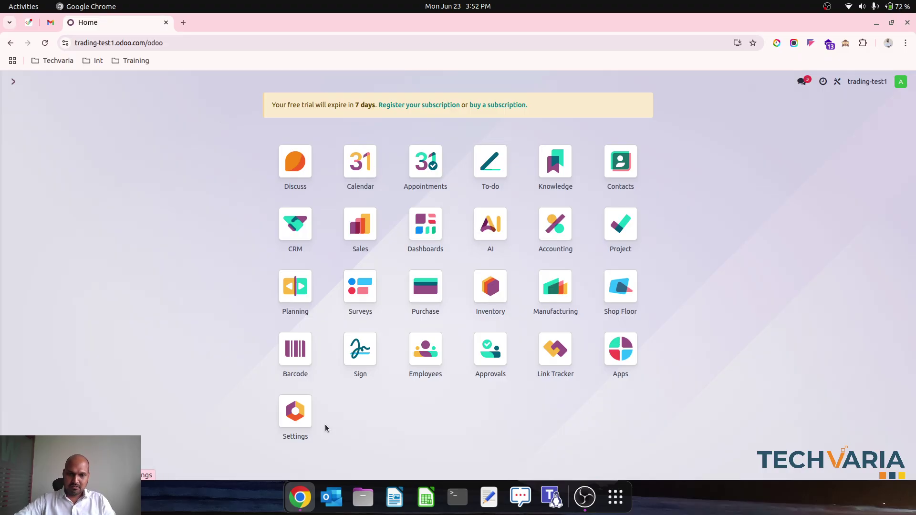
pyautogui.click(297, 415)
pyautogui.click(316, 83)
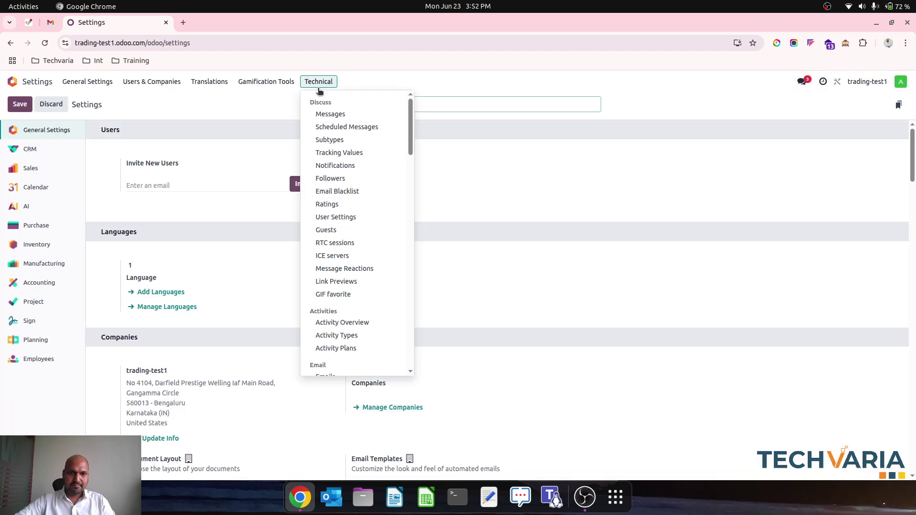
pyautogui.click(468, 326)
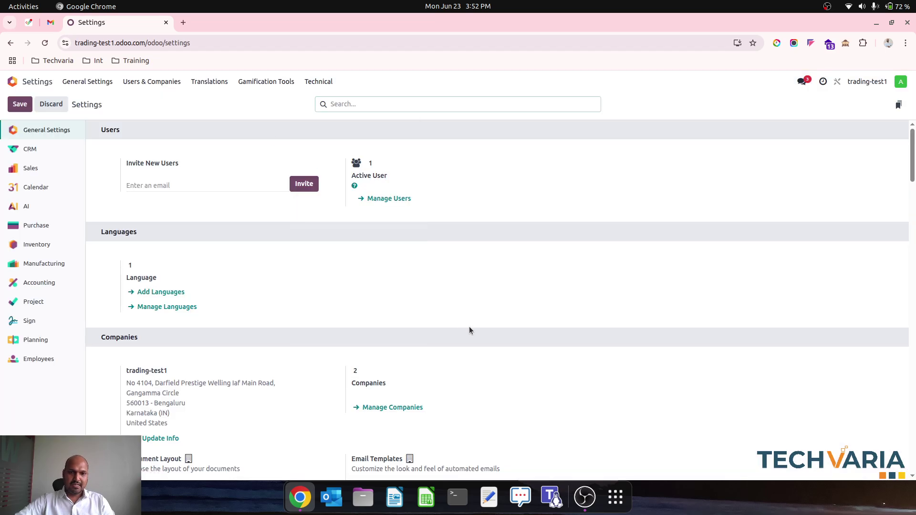
pyautogui.scroll(-20, 467, 268)
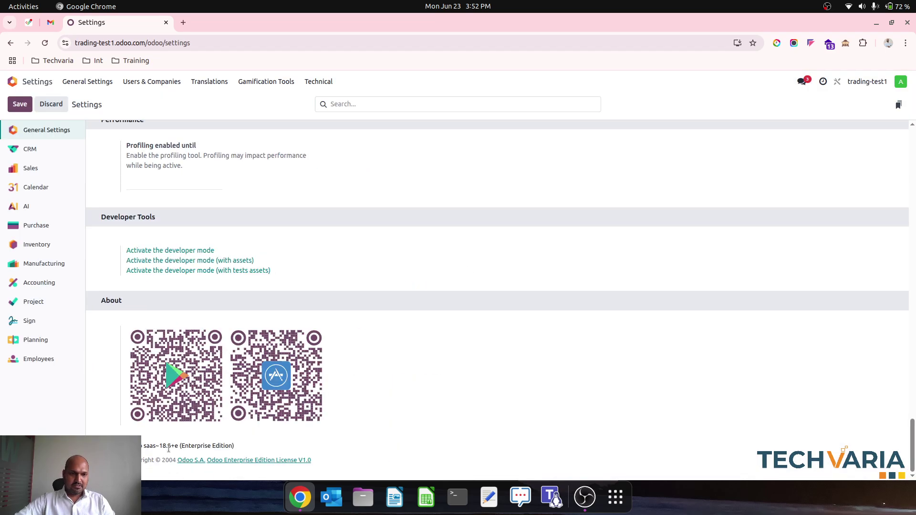
pyautogui.click(12, 81)
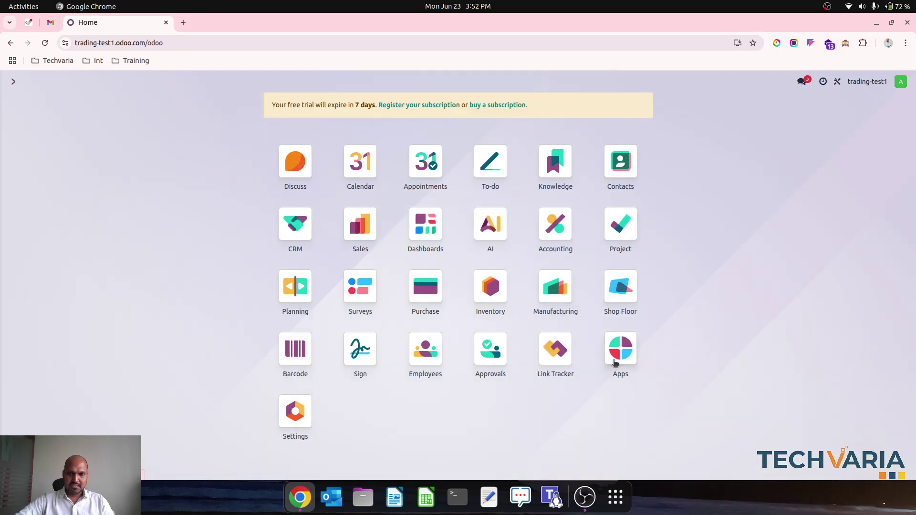
pyautogui.click(621, 349)
pyautogui.write('AI')
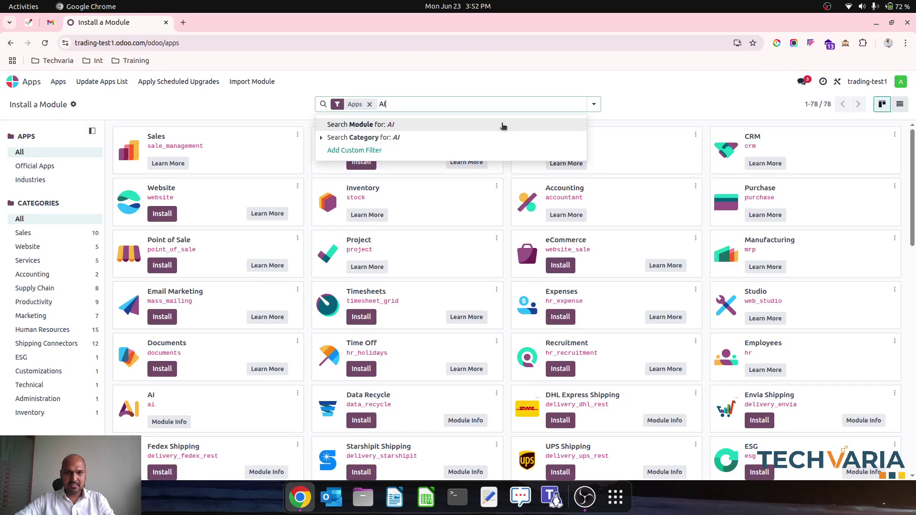
pyautogui.click(502, 124)
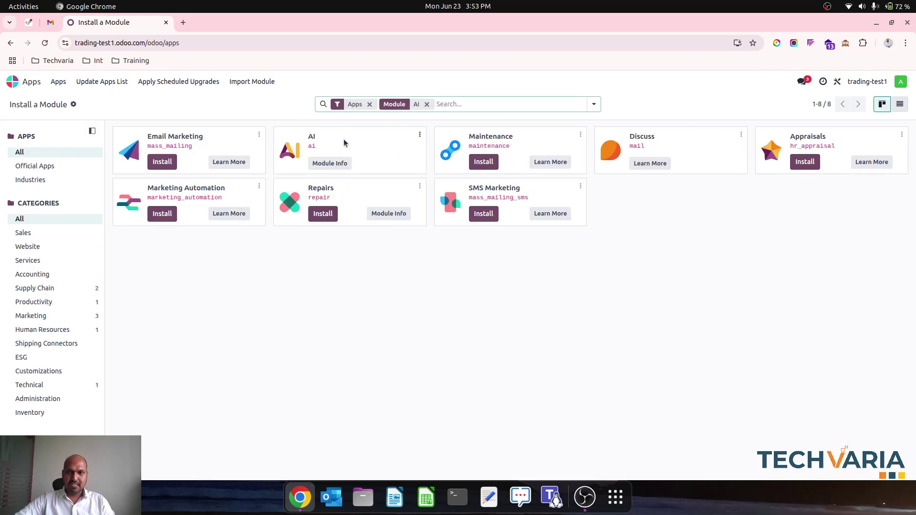
pyautogui.click(12, 82)
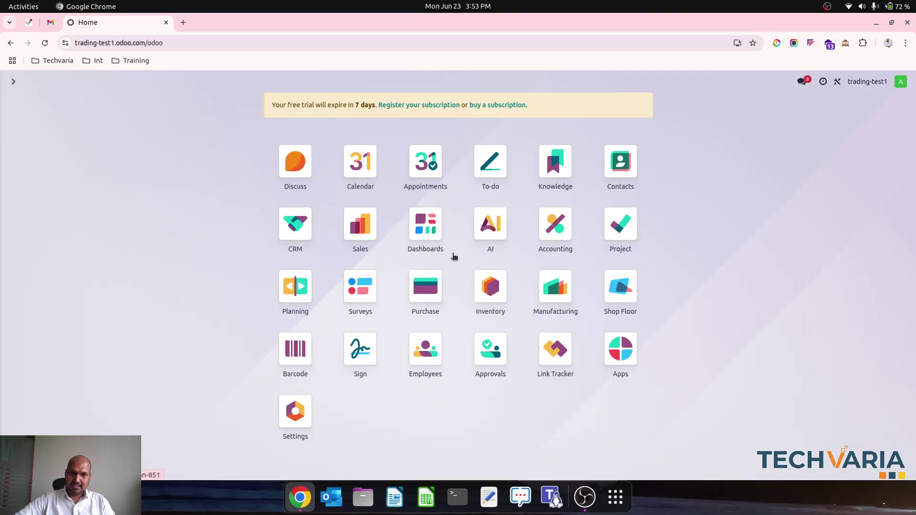
# Step: In the AI app, review the OpenAI and Google provider settings, then go to the empty Agents list
pyautogui.click(494, 237)
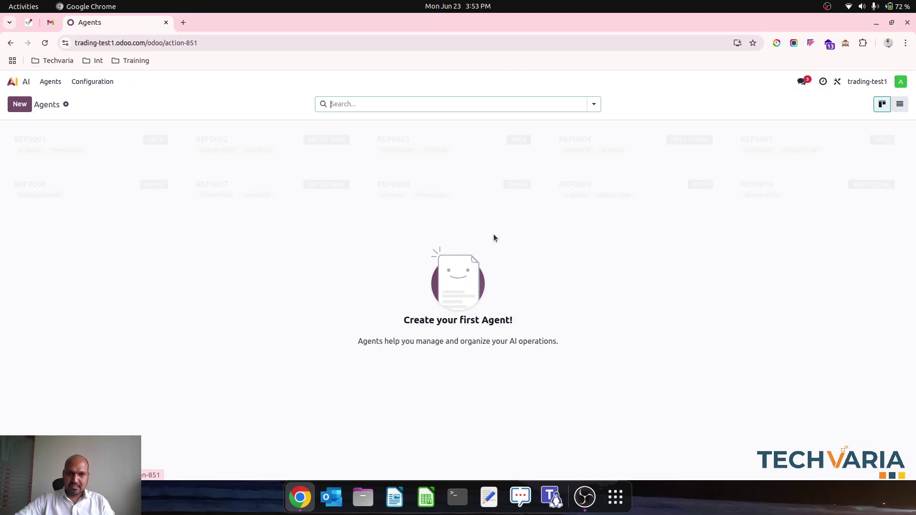
pyautogui.click(93, 83)
pyautogui.click(100, 101)
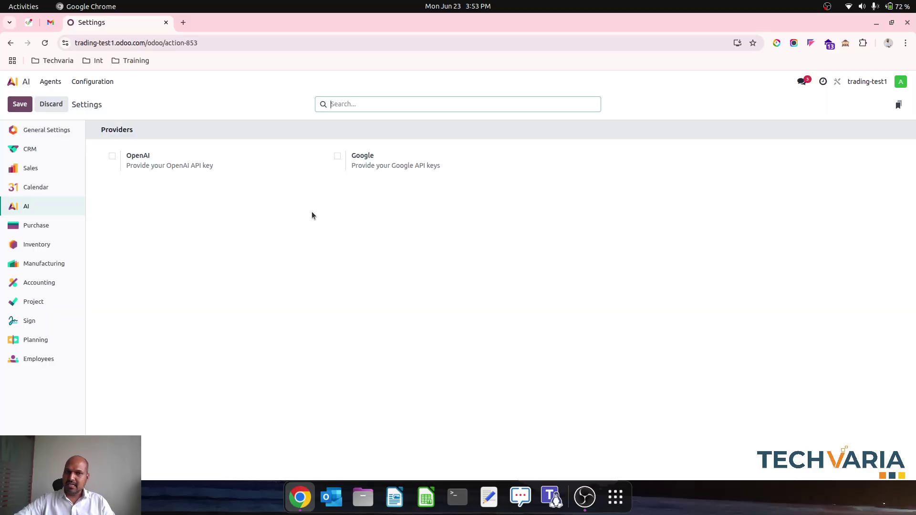
pyautogui.click(53, 80)
pyautogui.click(61, 99)
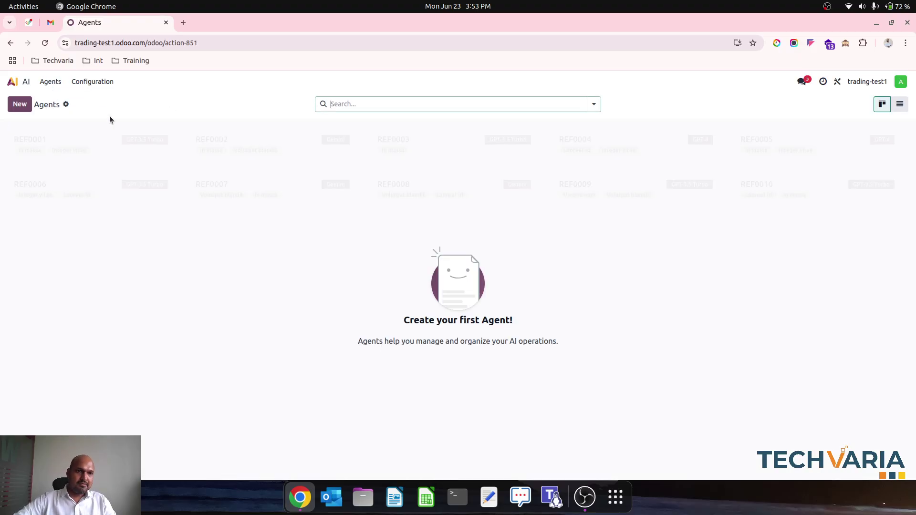
# Step: Start a new agent from the empty AI Agents page
pyautogui.click(20, 104)
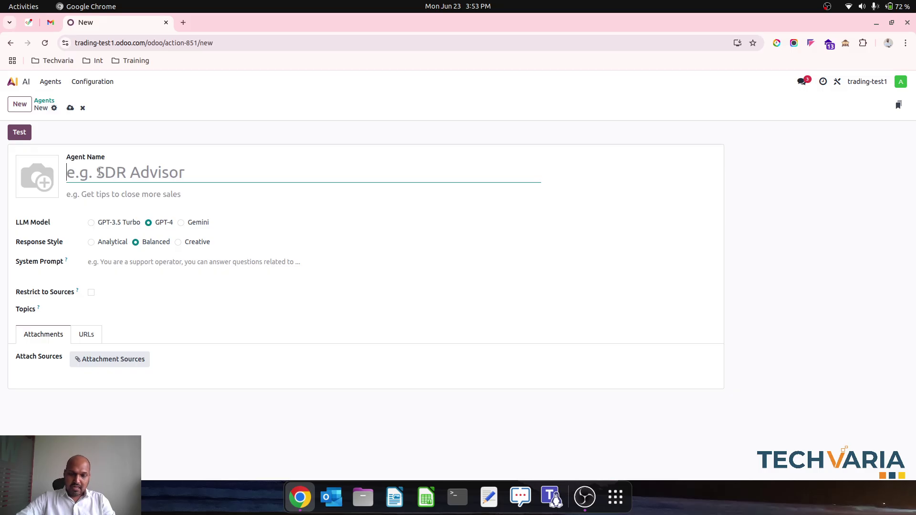
# Step: In a new tab, load the Content Marketing Institute article from the 'contentma' address suggestion
pyautogui.click(184, 22)
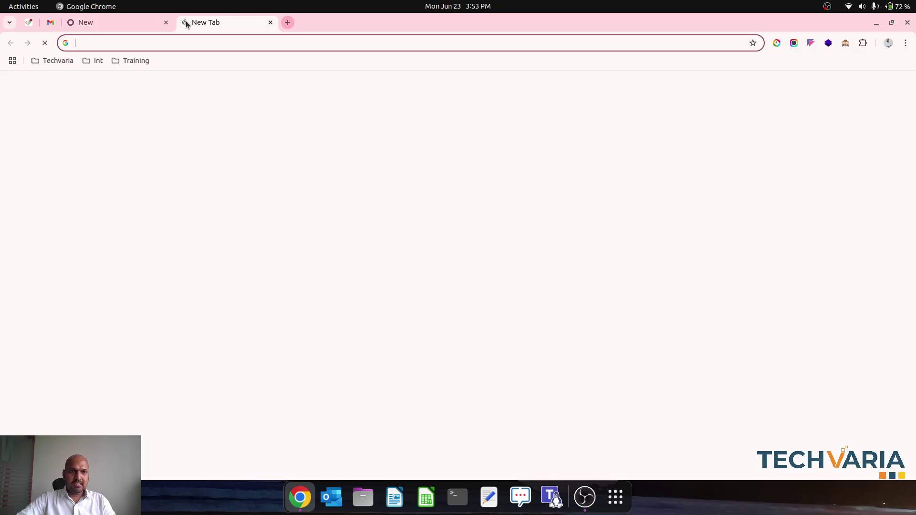
pyautogui.write('hu')
pyautogui.press('BackSpace')
pyautogui.press('BackSpace')
pyautogui.press('BackSpace')
pyautogui.write('cont')
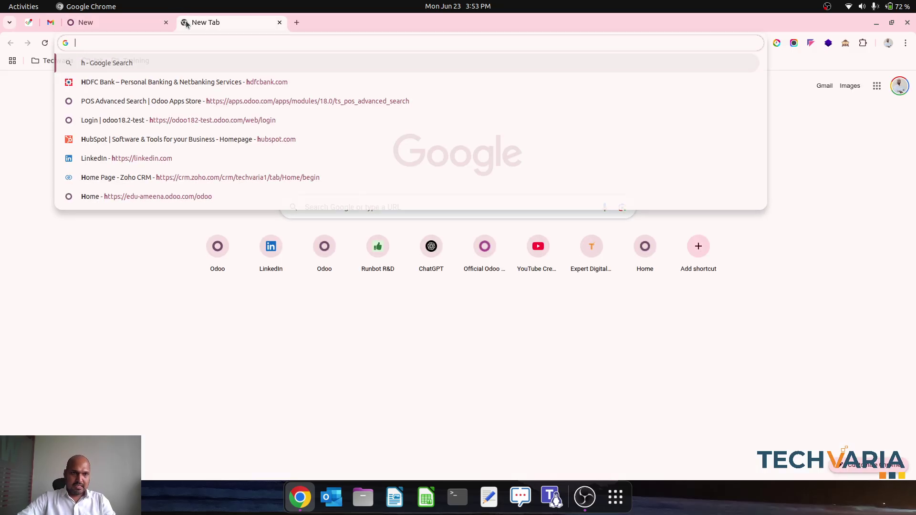
pyautogui.write('entma')
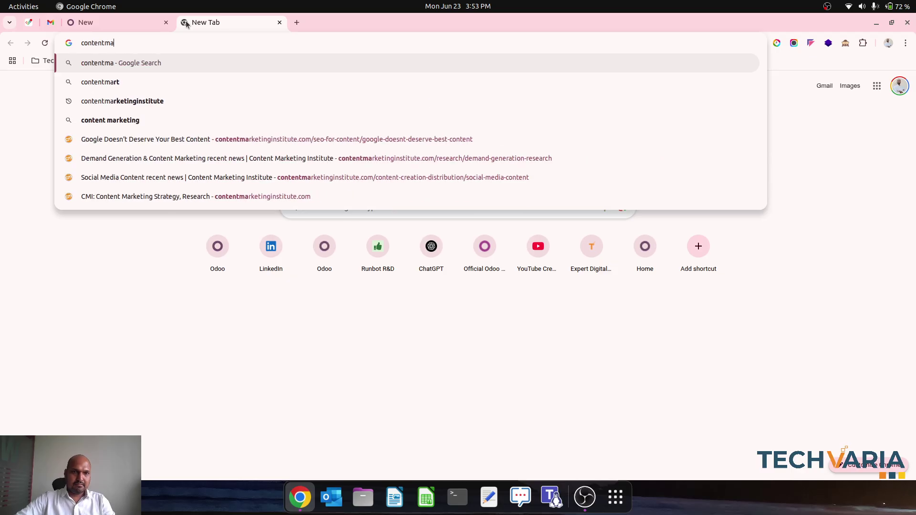
pyautogui.press('Down')
pyautogui.press('Down')
pyautogui.press('Down')
pyautogui.press('Down')
pyautogui.press('Return')
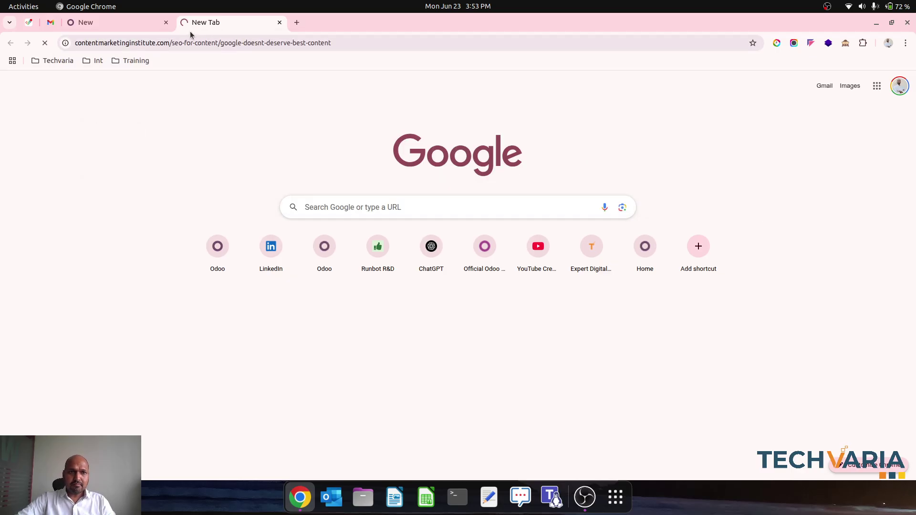
# Step: Select the site's address in the article URL, then return to the Odoo agent form
pyautogui.click(468, 43)
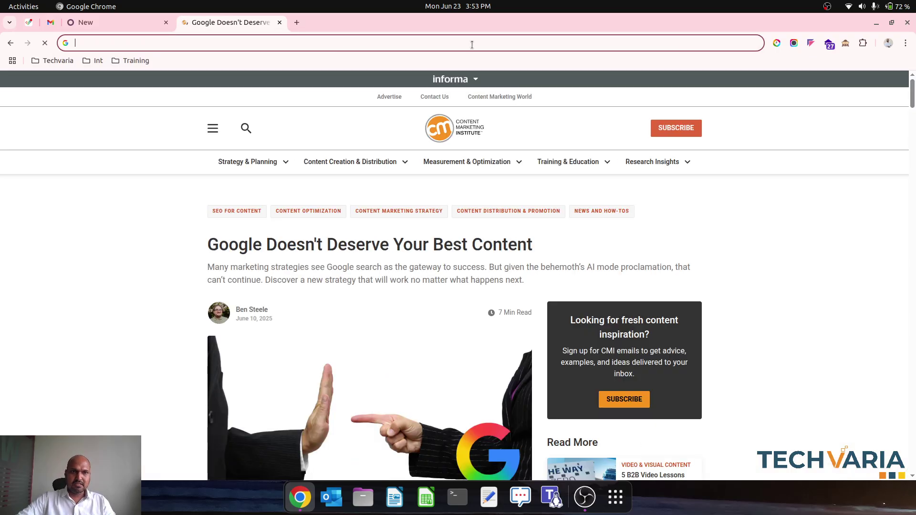
pyautogui.click(472, 45)
pyautogui.moveTo(472, 44); pyautogui.dragTo(80, 43)
pyautogui.hotkey('ctrl', 'c')
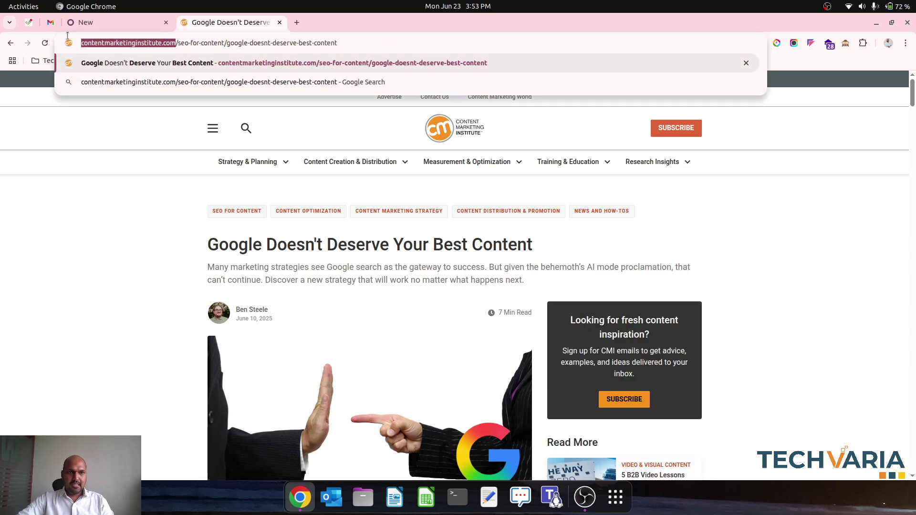
pyautogui.click(150, 287)
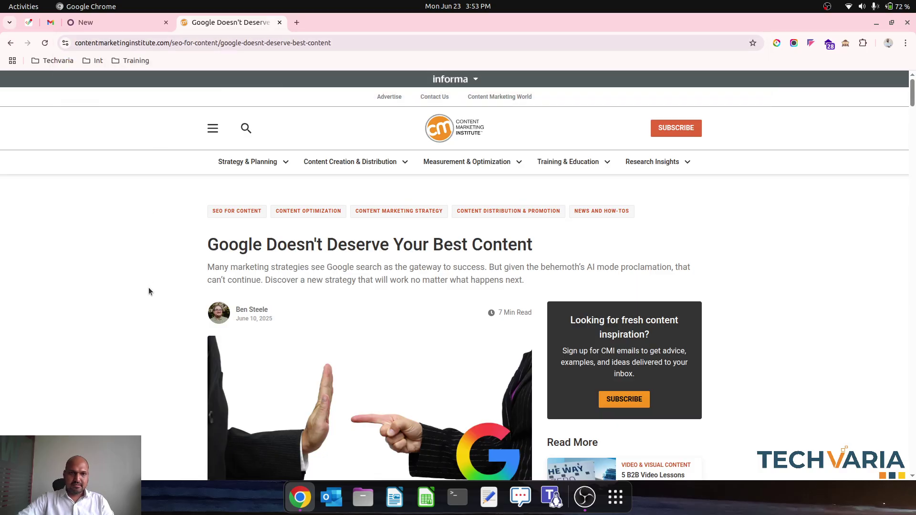
pyautogui.click(382, 161)
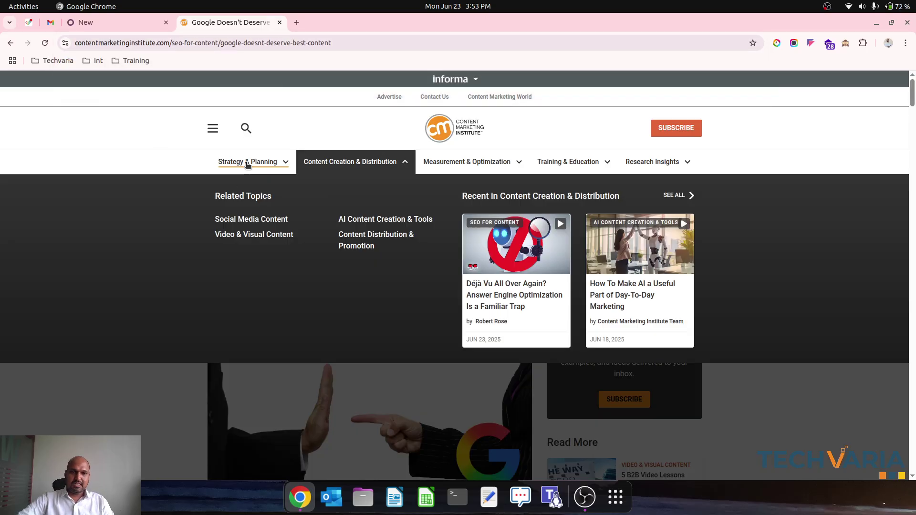
pyautogui.click(130, 21)
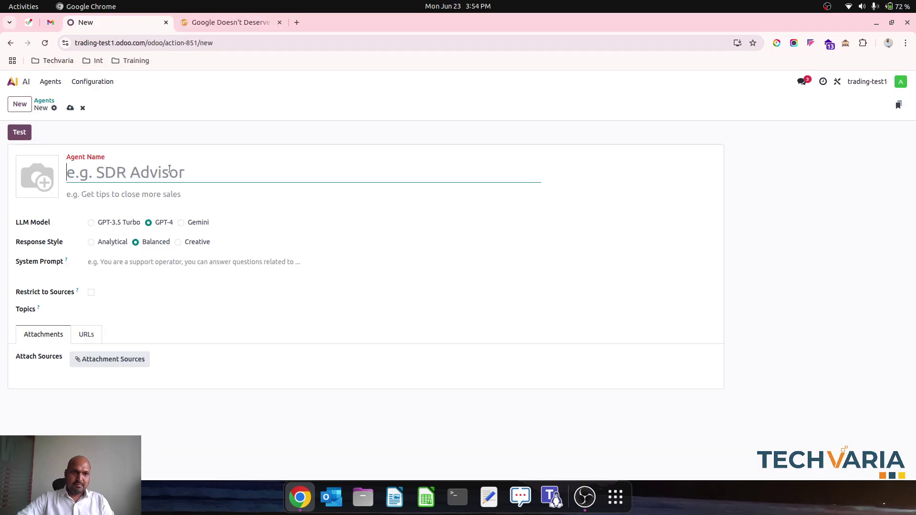
pyautogui.write('Agent ')
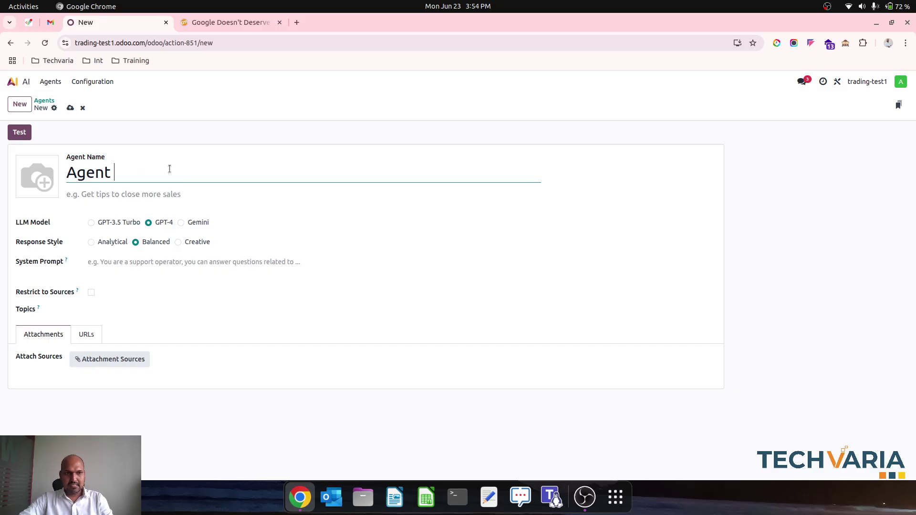
pyautogui.write('for CMI')
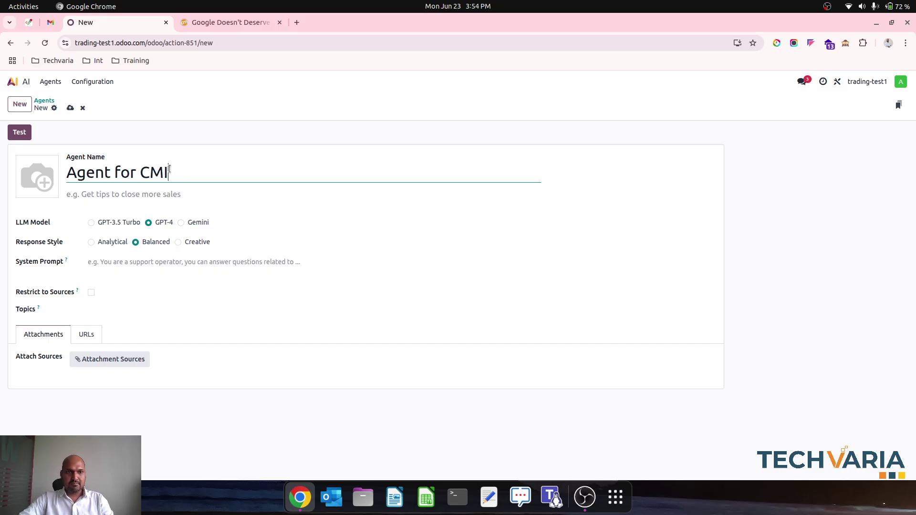
pyautogui.click(101, 224)
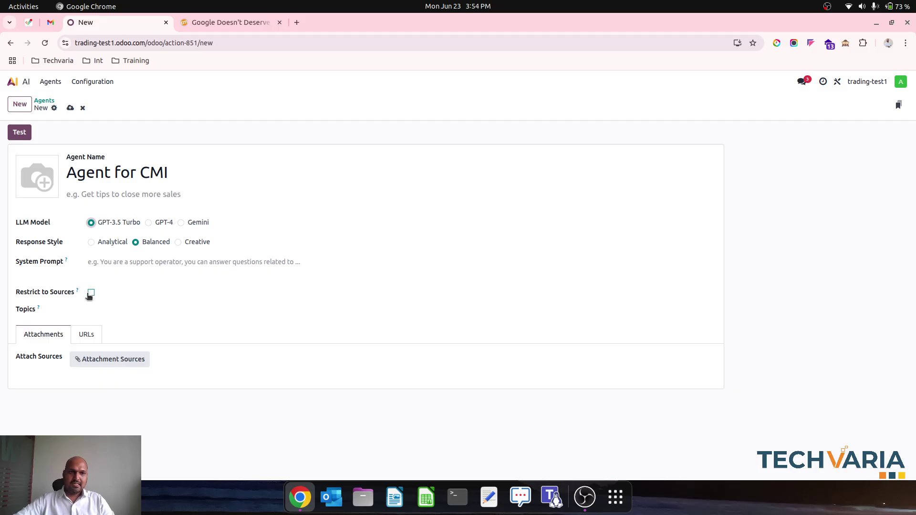
pyautogui.click(87, 334)
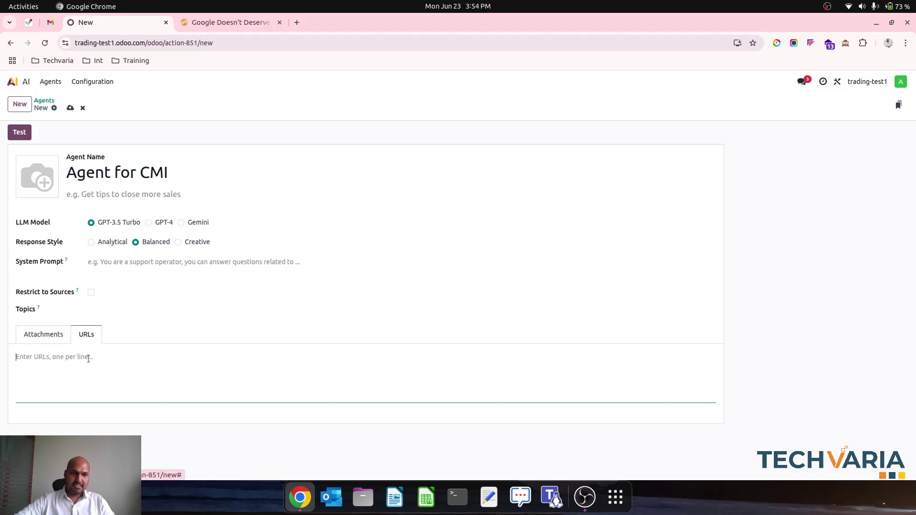
pyautogui.hotkey('ctrl', 'v')
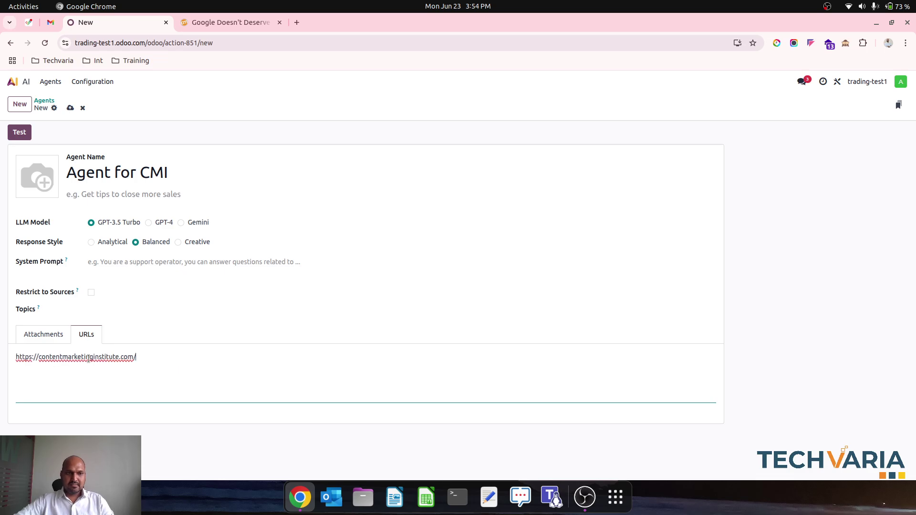
pyautogui.click(71, 107)
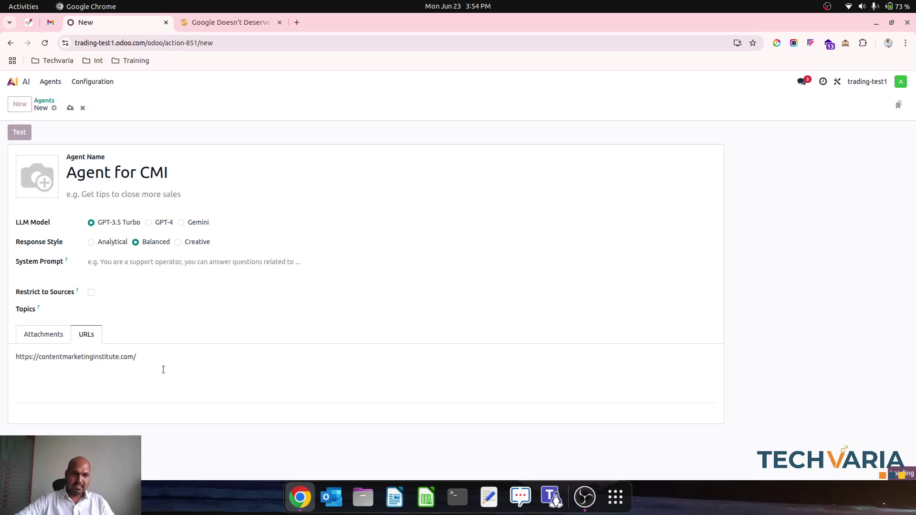
pyautogui.click(43, 359)
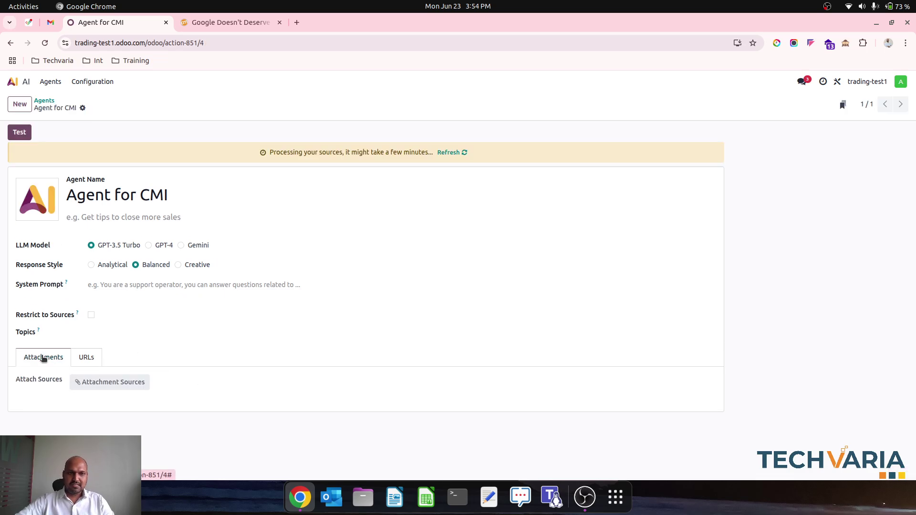
# Step: Turn on Restrict to Sources for Agent for CMI and save it
pyautogui.click(91, 315)
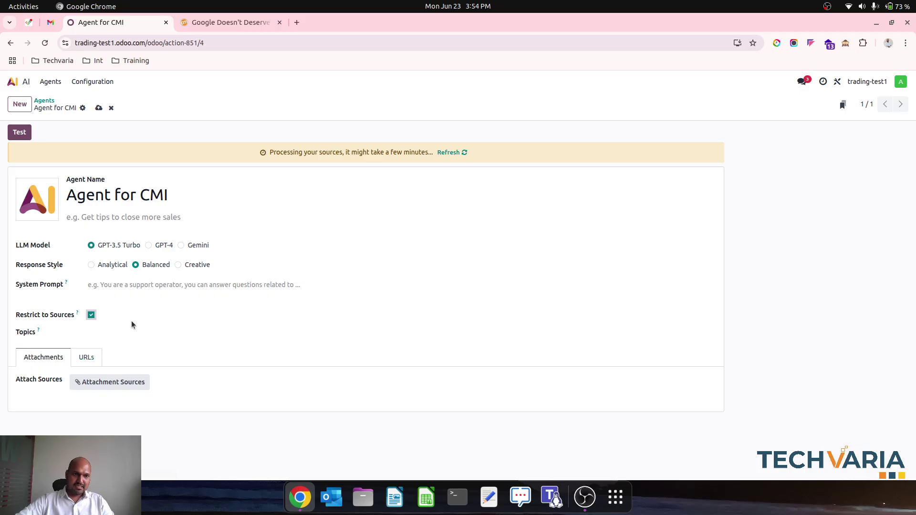
pyautogui.click(99, 108)
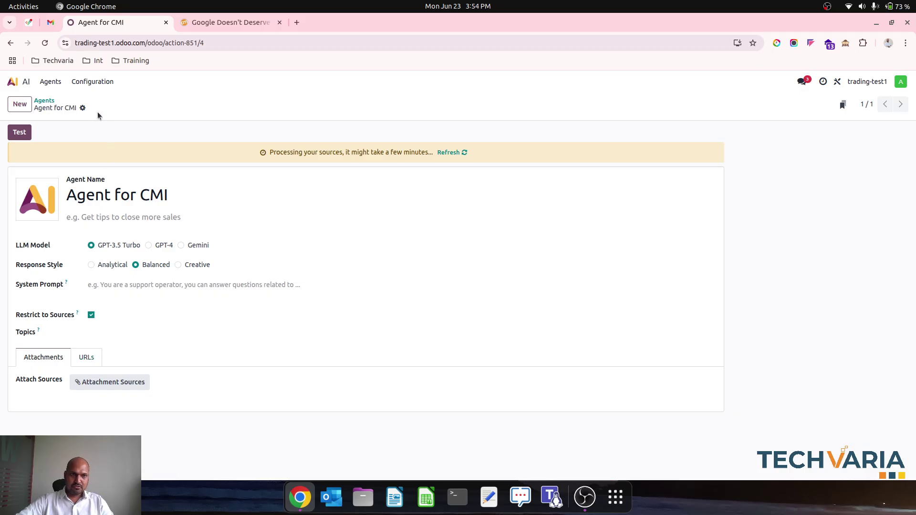
pyautogui.click(92, 358)
pyautogui.click(53, 358)
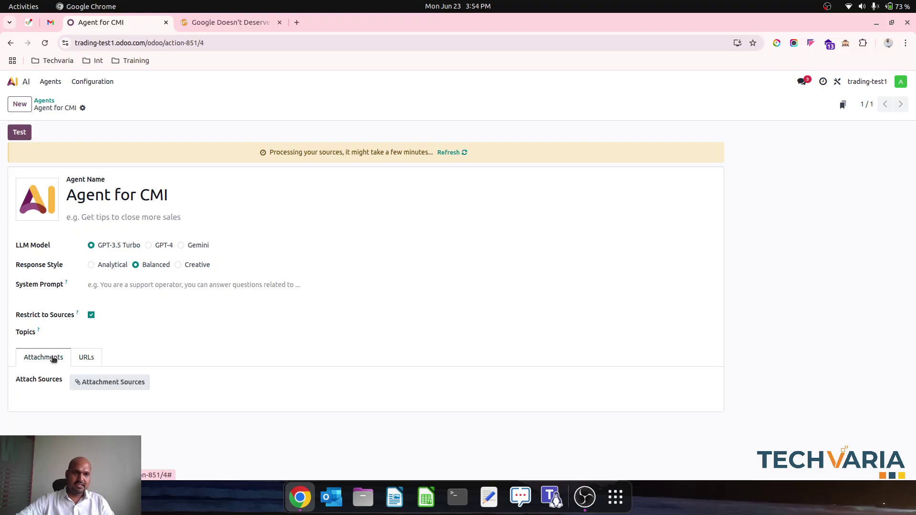
# Step: Switch the agent to GPT-4, try it in a test chat, then return to the Agents list
pyautogui.click(151, 246)
pyautogui.click(19, 132)
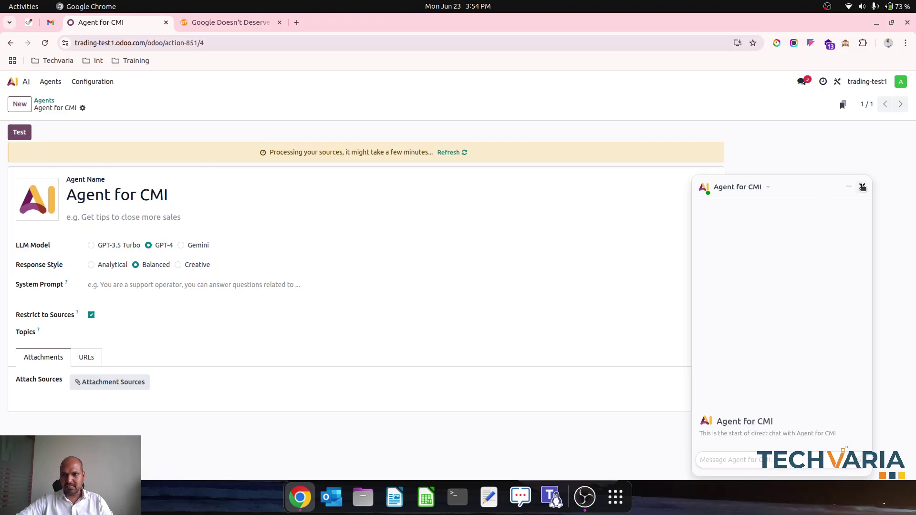
pyautogui.click(862, 187)
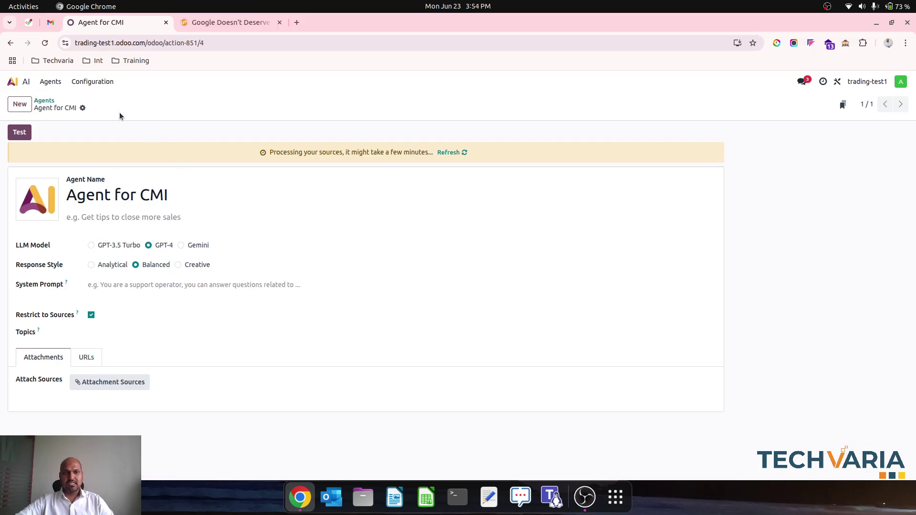
pyautogui.click(45, 101)
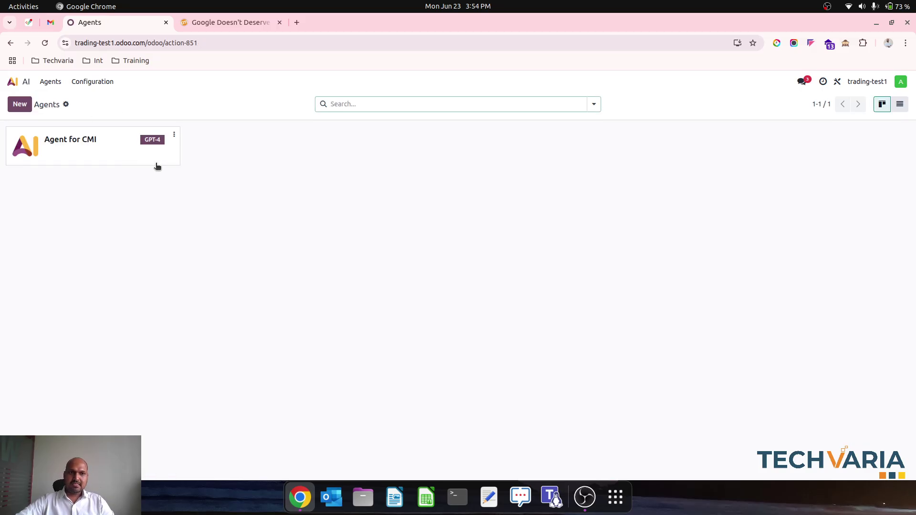
# Step: Go to the CRM pipeline and open the Carpet Manufacturer's opportunity card
pyautogui.click(12, 81)
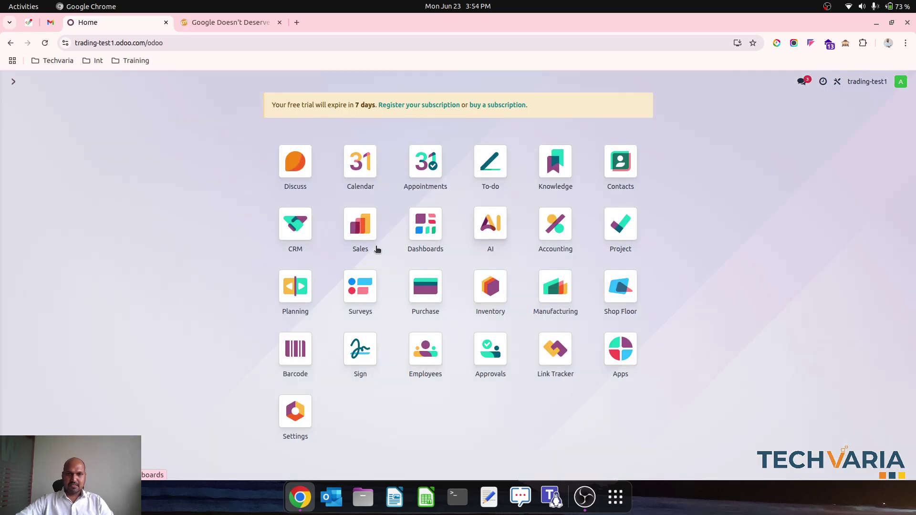
pyautogui.click(296, 228)
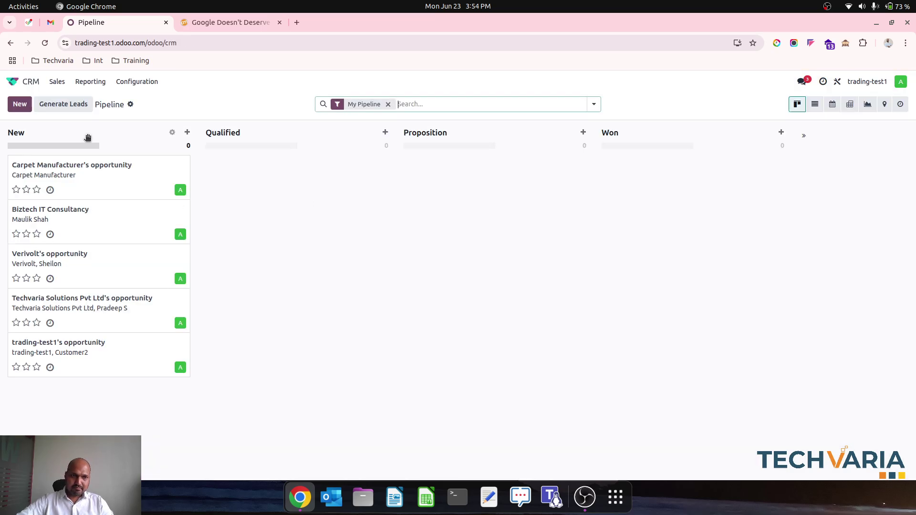
pyautogui.click(95, 171)
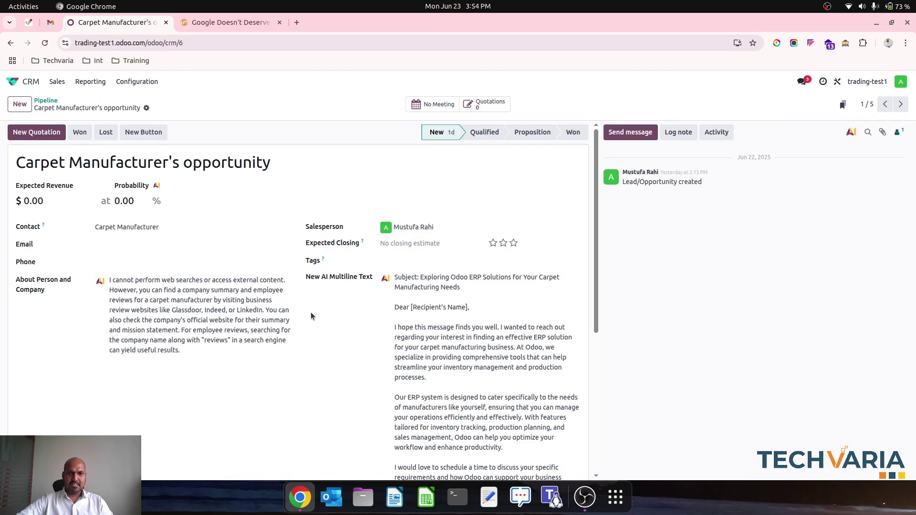
# Step: In Studio, delete the Create Email Draft from Hubspot field and drop a new AI Field into the right column
pyautogui.click(839, 82)
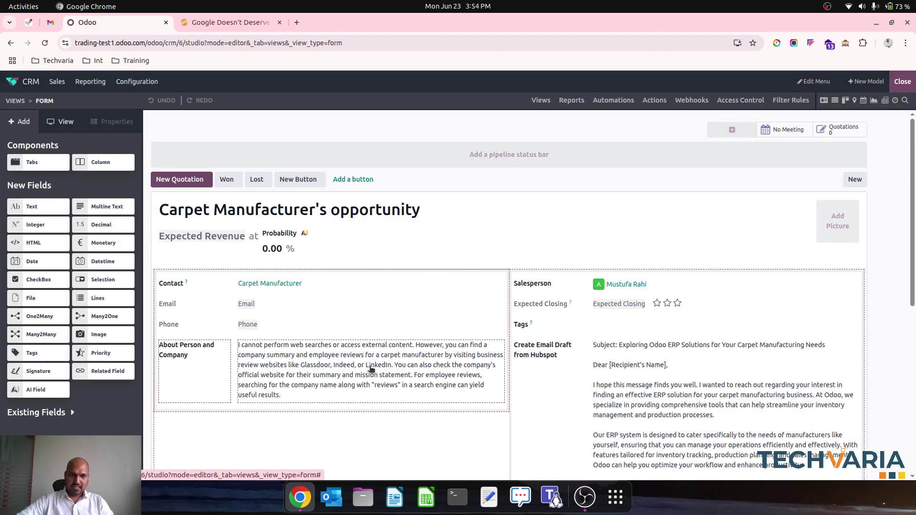
pyautogui.click(211, 363)
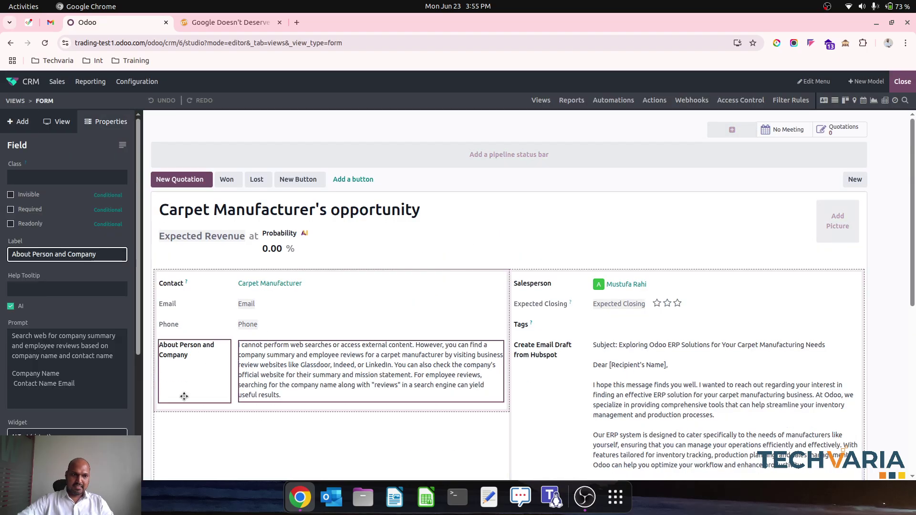
pyautogui.click(542, 368)
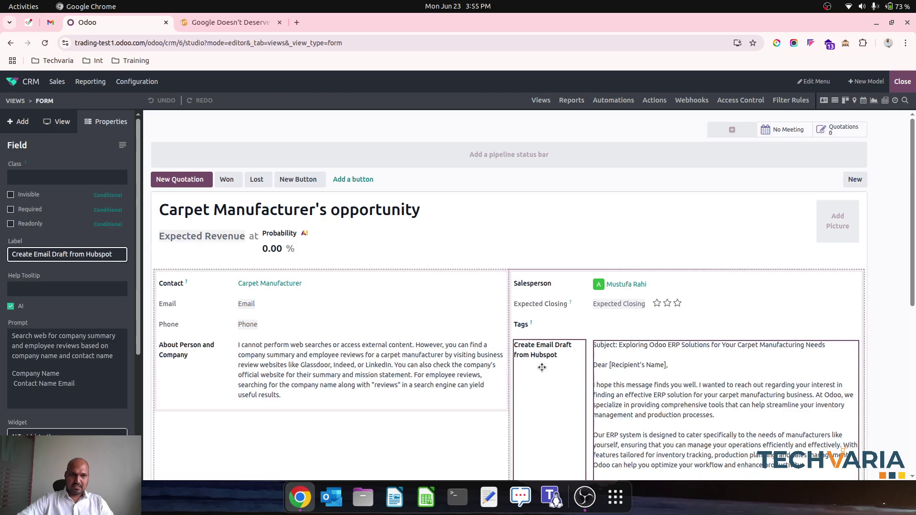
pyautogui.scroll(-4, 100, 406)
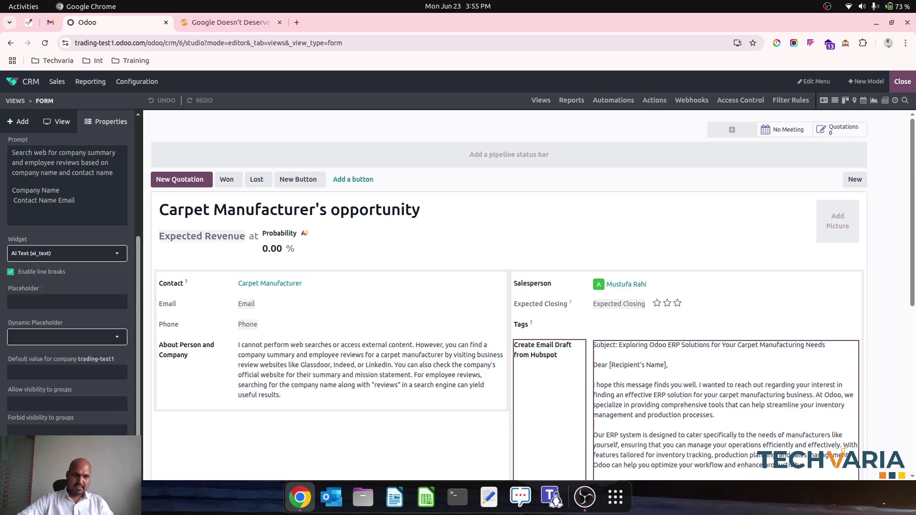
pyautogui.click(67, 456)
pyautogui.click(322, 305)
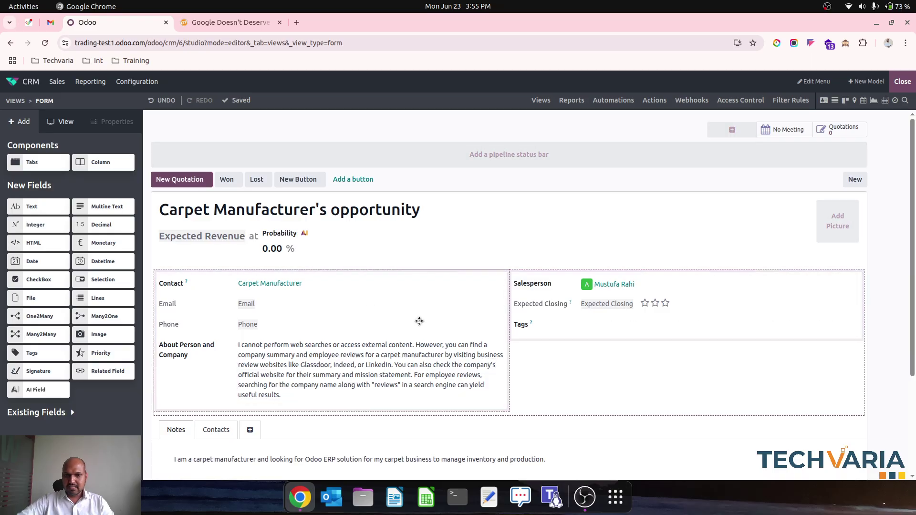
pyautogui.moveTo(36, 390); pyautogui.dragTo(563, 351)
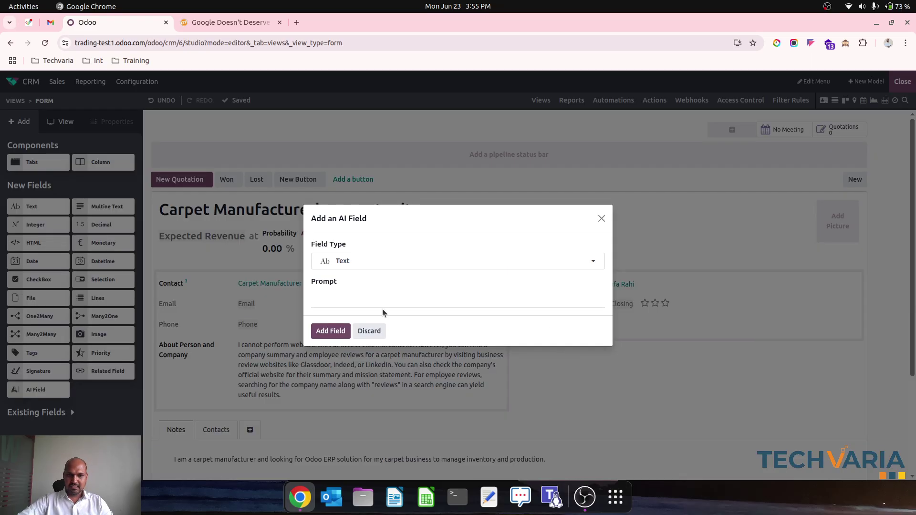
# Step: Make the AI field Multiline Text with prompt 'Please search Content Marketing Institute website for writing a meaningful email for lead company and notes'
pyautogui.click(353, 262)
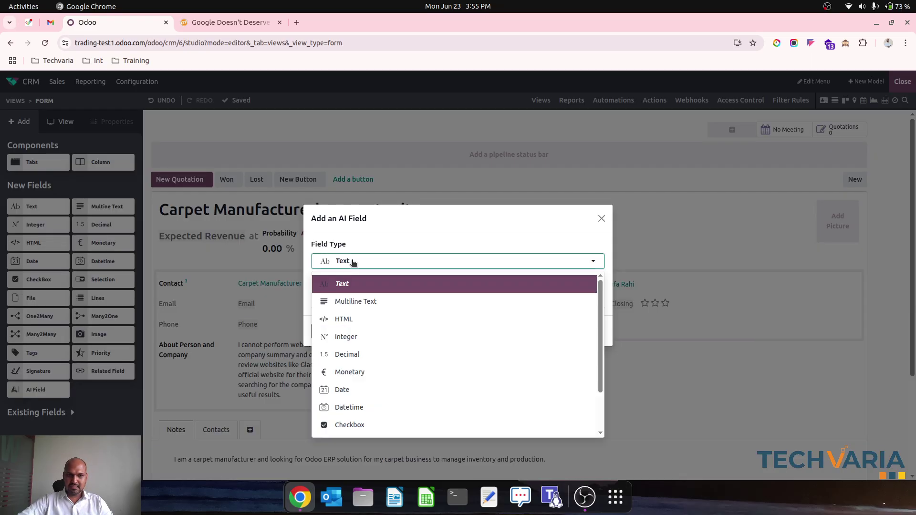
pyautogui.click(365, 304)
pyautogui.click(347, 297)
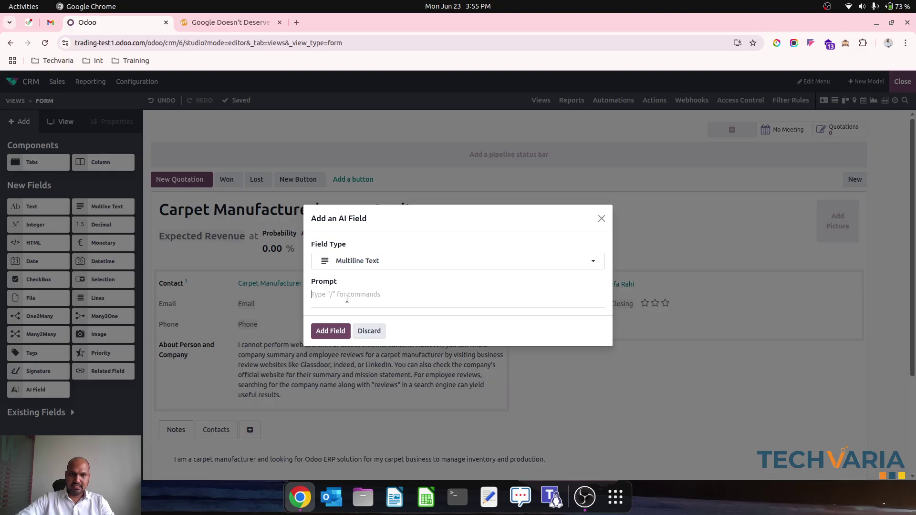
pyautogui.write('Please sear')
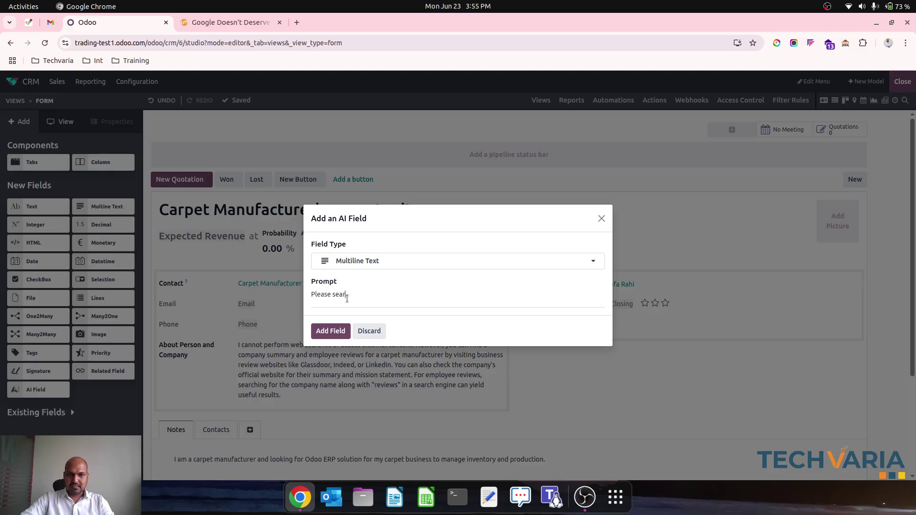
pyautogui.write('ch Conten')
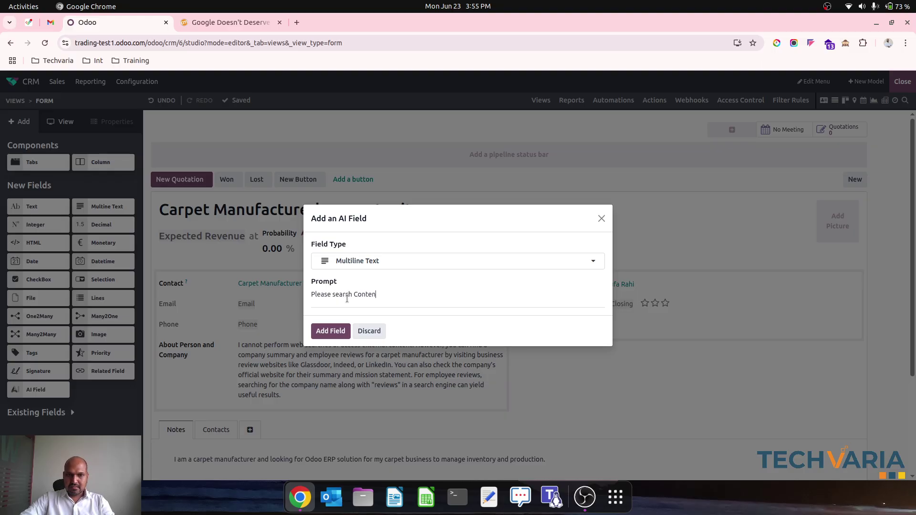
pyautogui.write('t Marketing In')
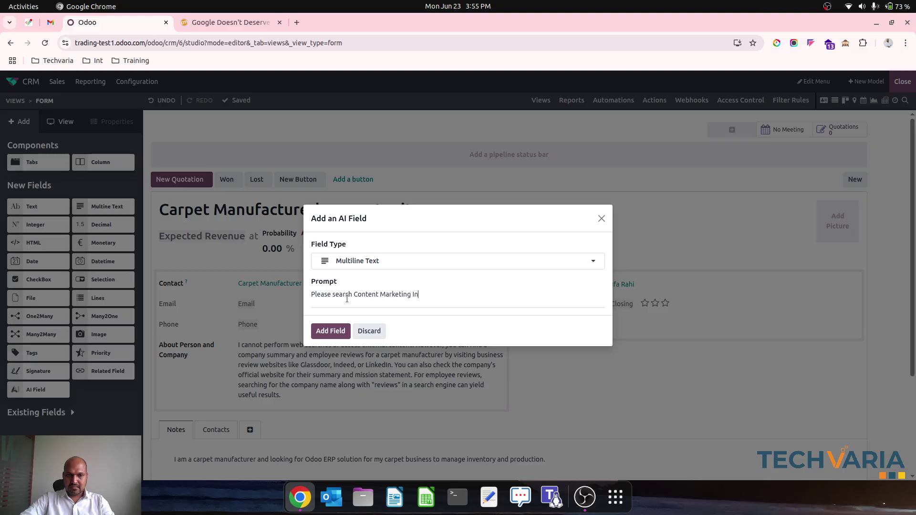
pyautogui.write('stitute')
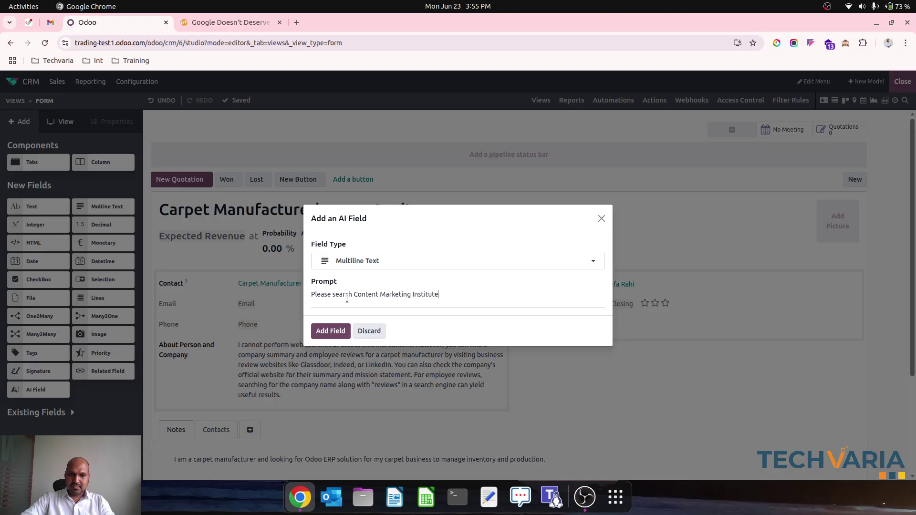
pyautogui.write(' website ')
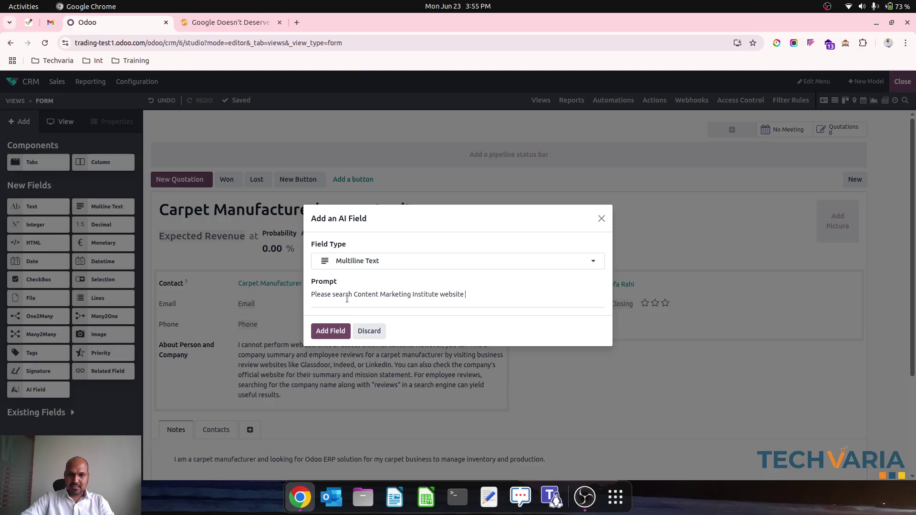
pyautogui.write('for writing a')
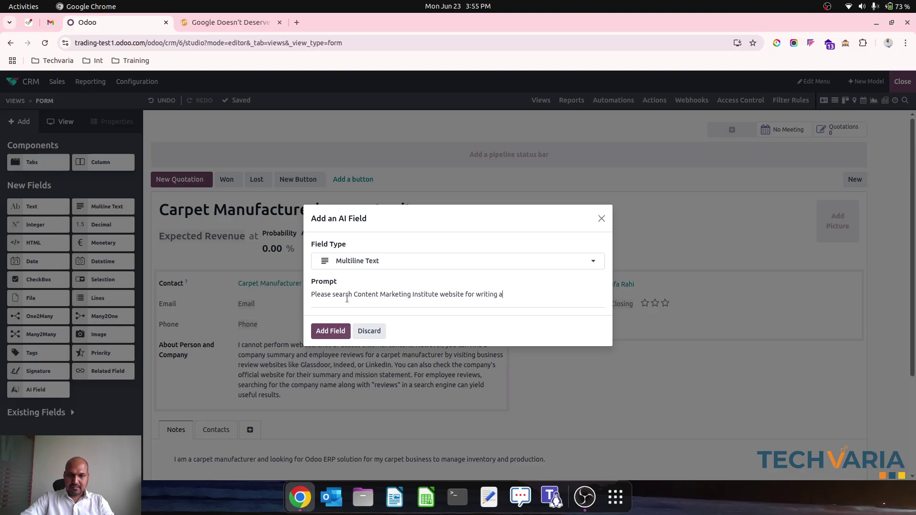
pyautogui.write(' meaningful email for m')
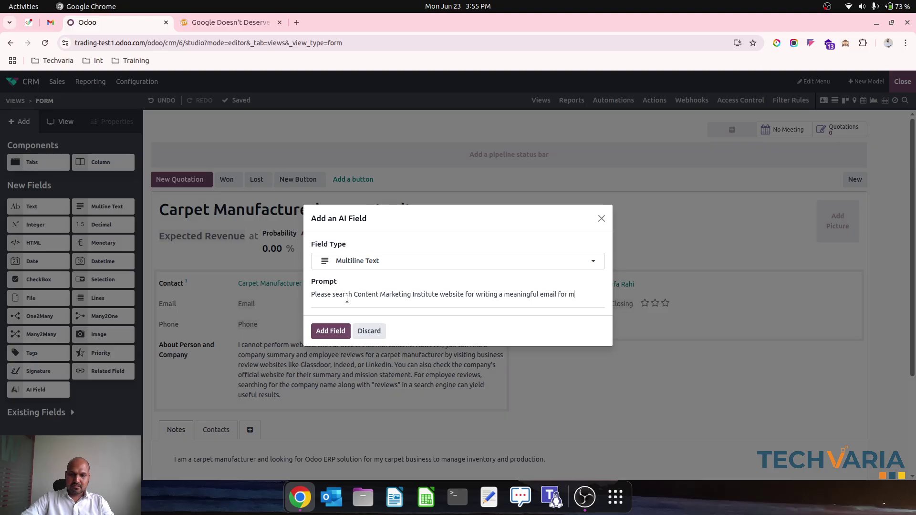
pyautogui.press('BackSpace')
pyautogui.write('lead')
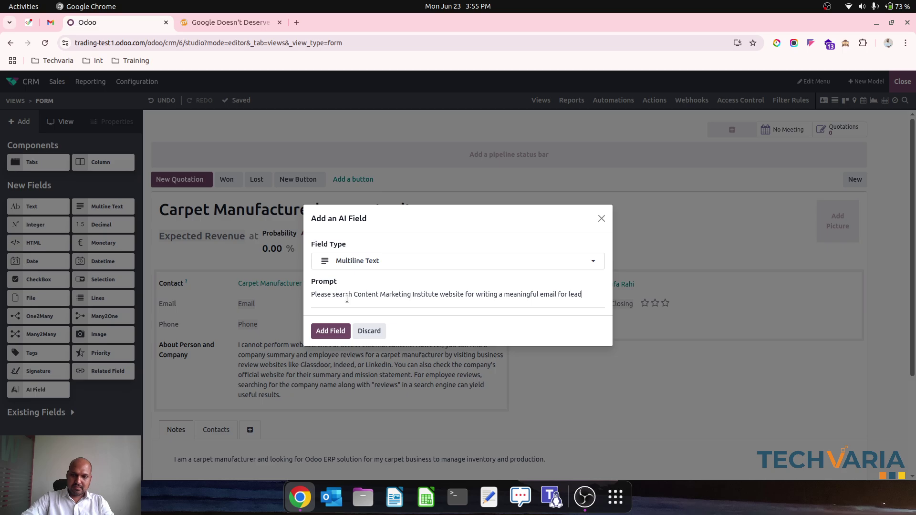
pyautogui.write(' company')
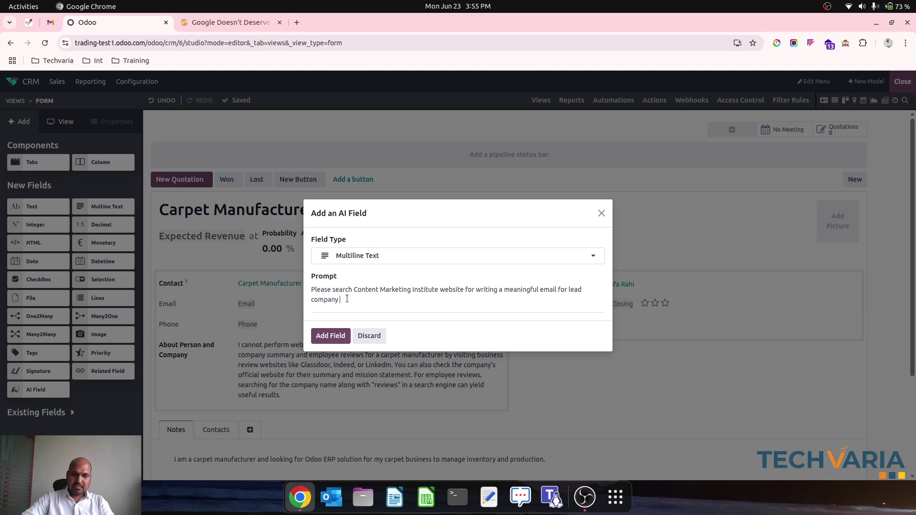
pyautogui.write(' and notes')
pyautogui.press('Return')
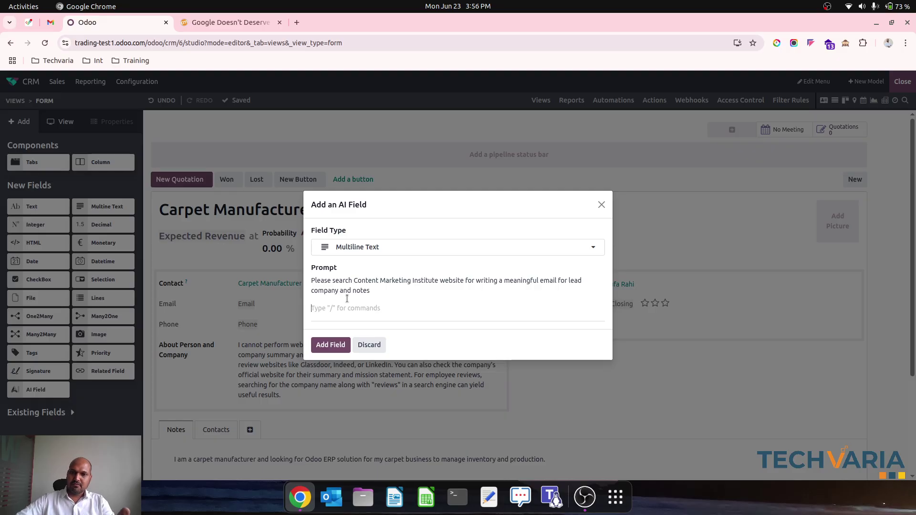
# Step: Insert the lead's Company field into the prompt through the field selector
pyautogui.write('/')
pyautogui.press('Return')
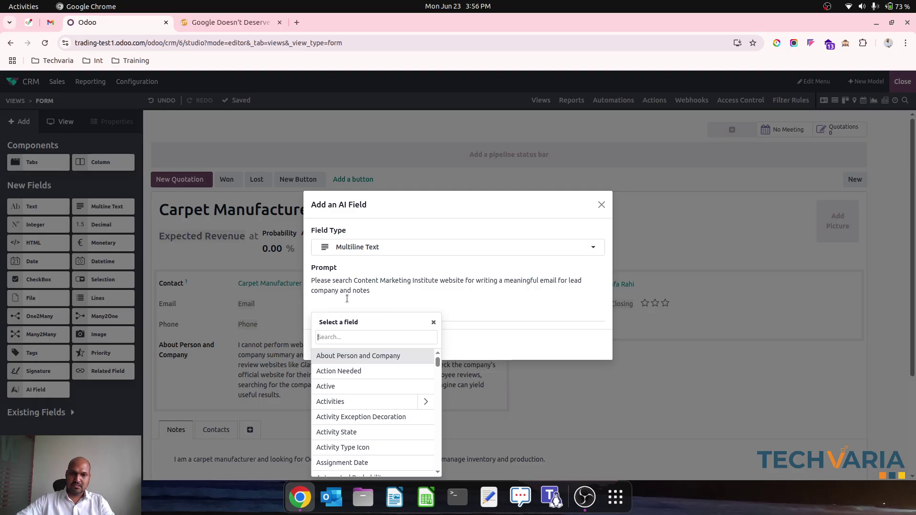
pyautogui.write('compa')
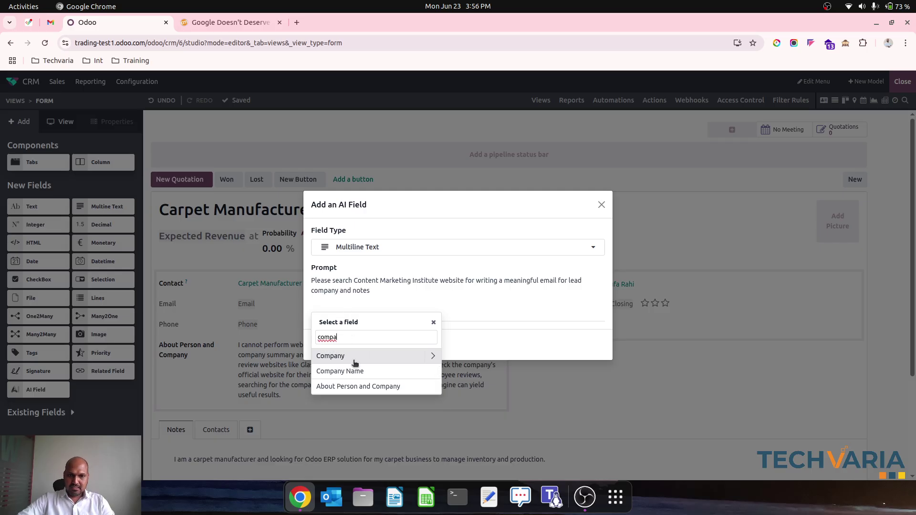
pyautogui.click(353, 359)
pyautogui.click(329, 402)
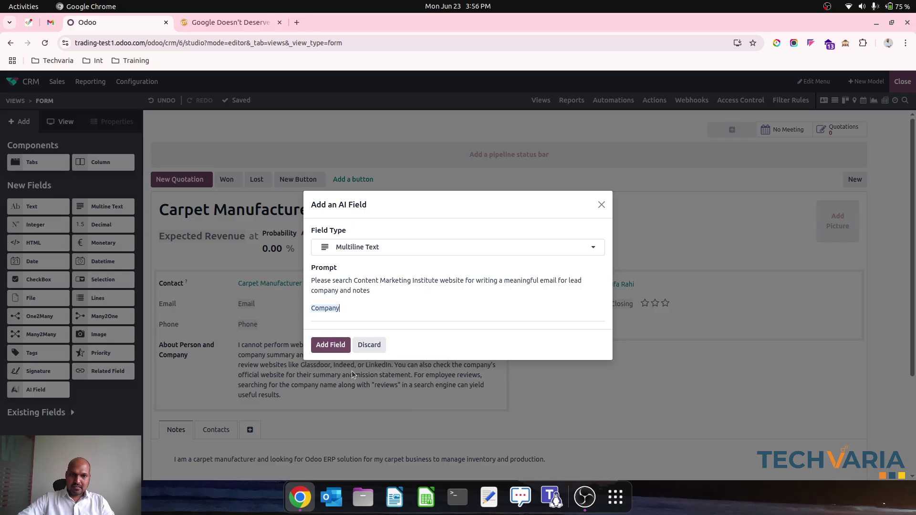
# Step: Insert the lead's Notes field into the prompt as a second reference
pyautogui.write('/note')
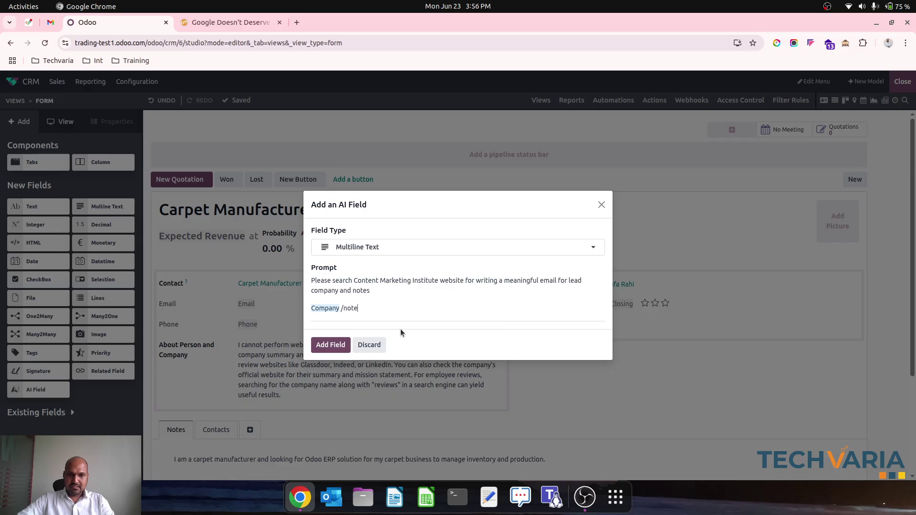
pyautogui.press('BackSpace')
pyautogui.press('BackSpace')
pyautogui.press('BackSpace')
pyautogui.press('BackSpace')
pyautogui.press('BackSpace')
pyautogui.write('/')
pyautogui.click(401, 351)
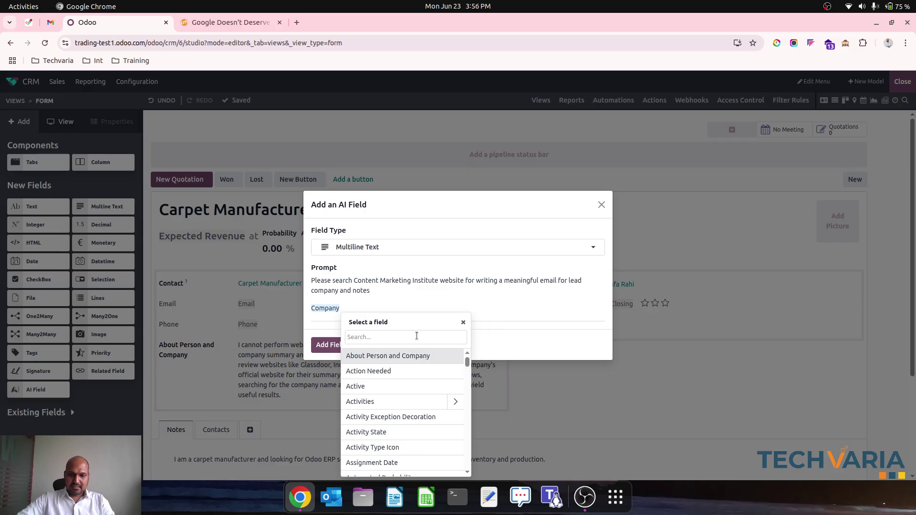
pyautogui.write('note')
pyautogui.click(384, 357)
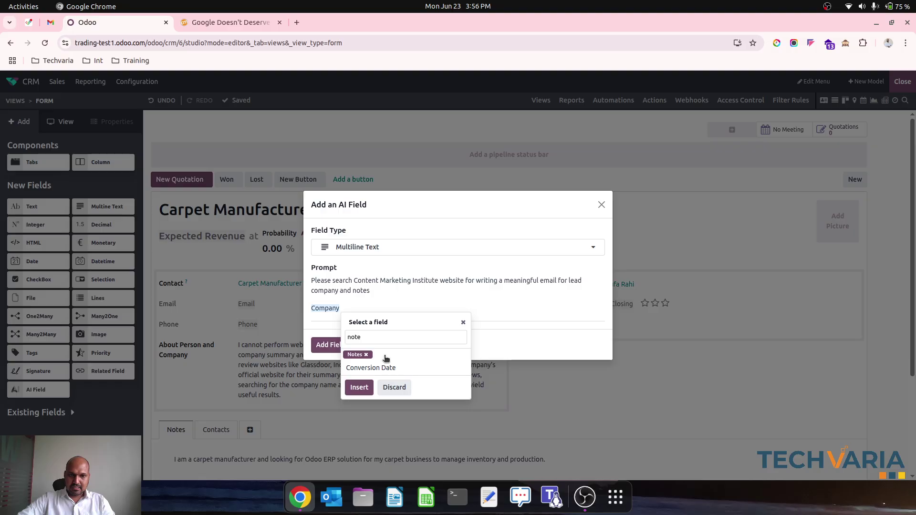
pyautogui.click(359, 387)
# Step: Add the AI multiline field to the opportunity form and relabel it 'Email from CMI'
pyautogui.click(334, 346)
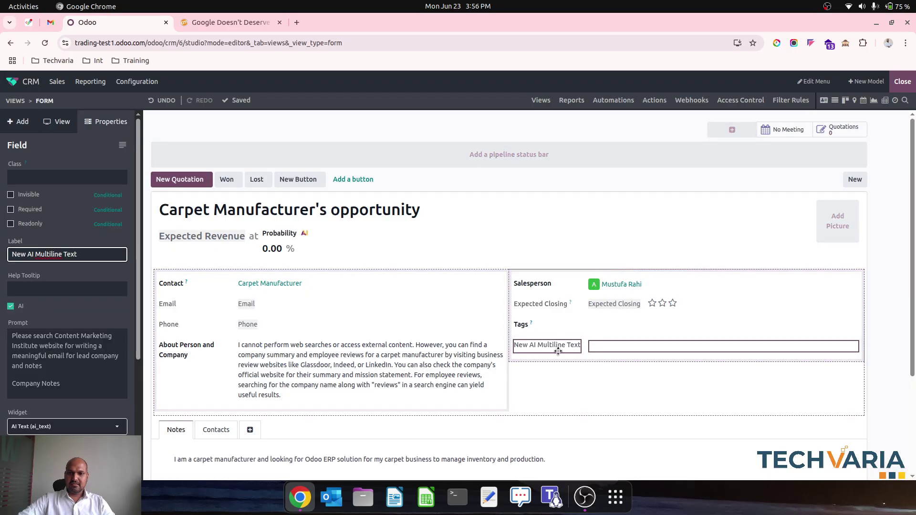
pyautogui.tripleClick(43, 253)
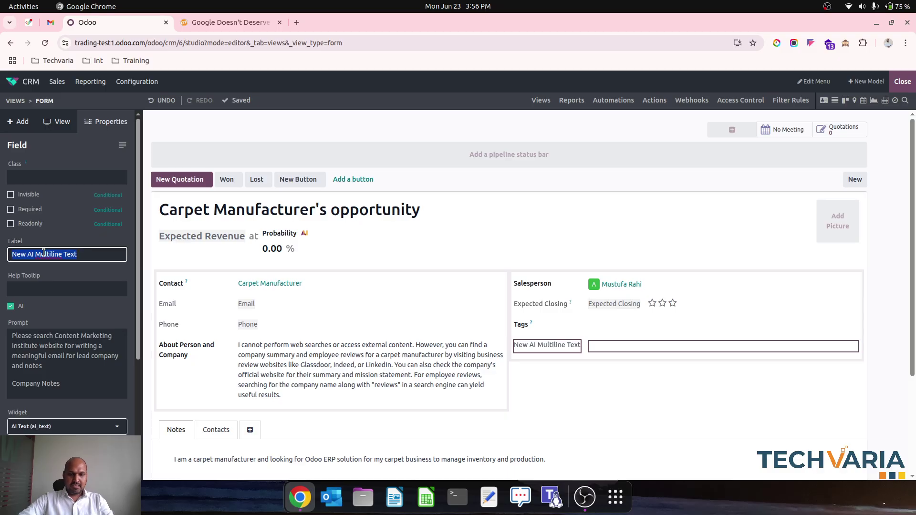
pyautogui.write('Email from CMI')
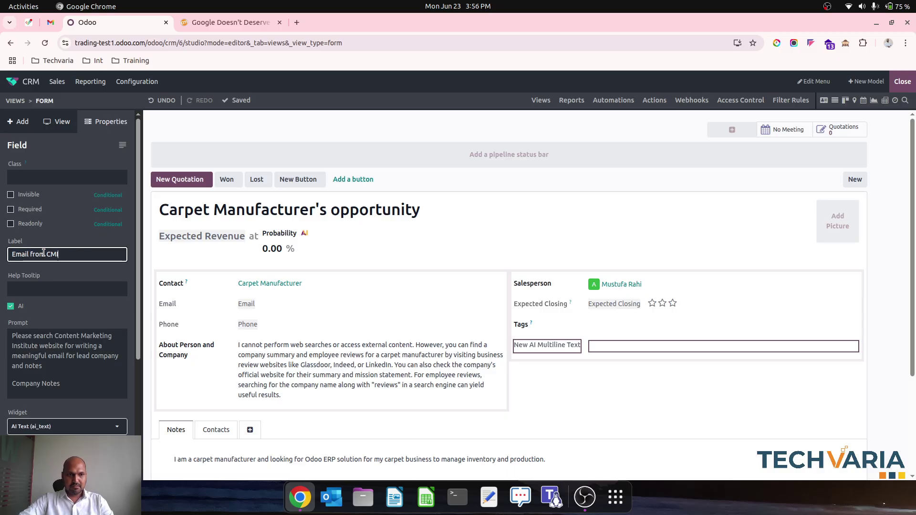
pyautogui.click(402, 85)
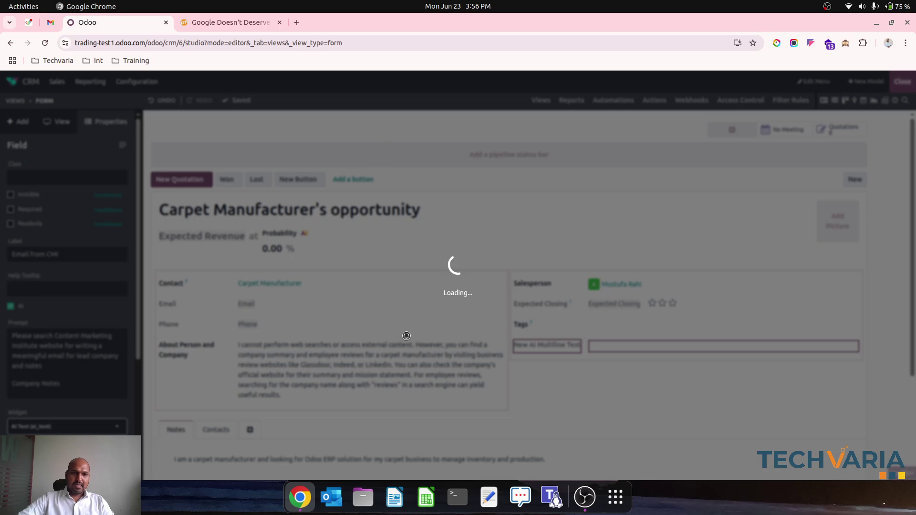
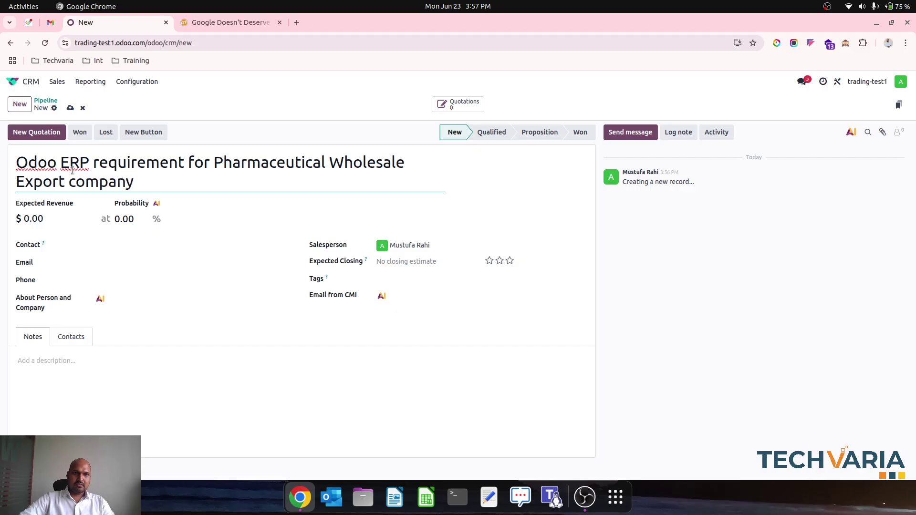
# Step: Create the new contact Claris Pharma and set it as the lead's contact
pyautogui.click(114, 241)
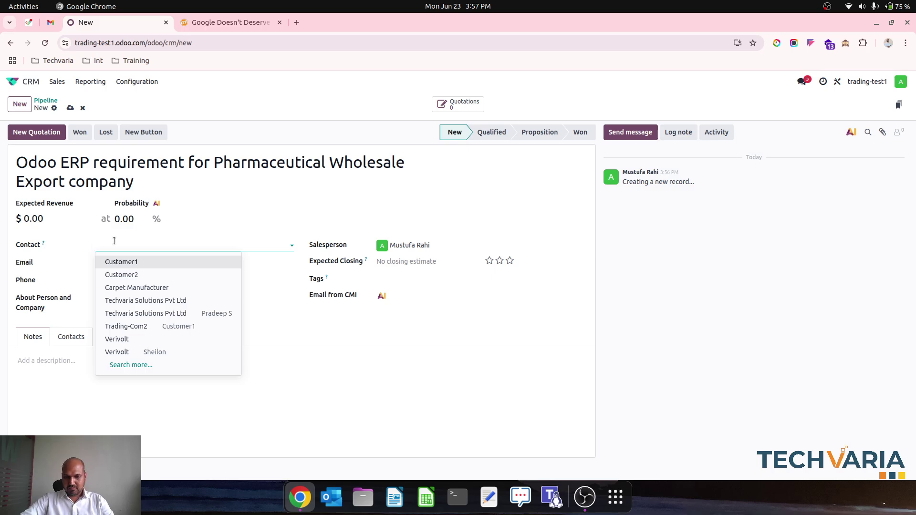
pyautogui.write('Claris')
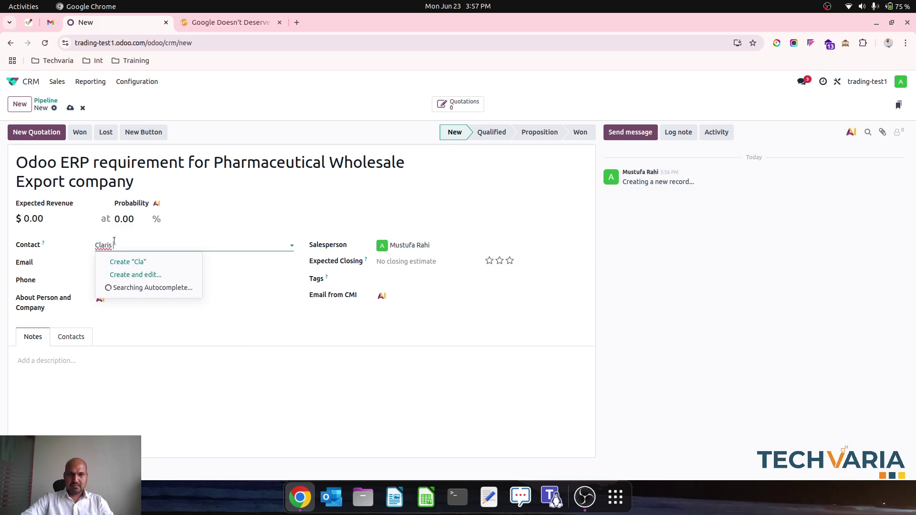
pyautogui.write(' Phase')
pyautogui.press('BackSpace')
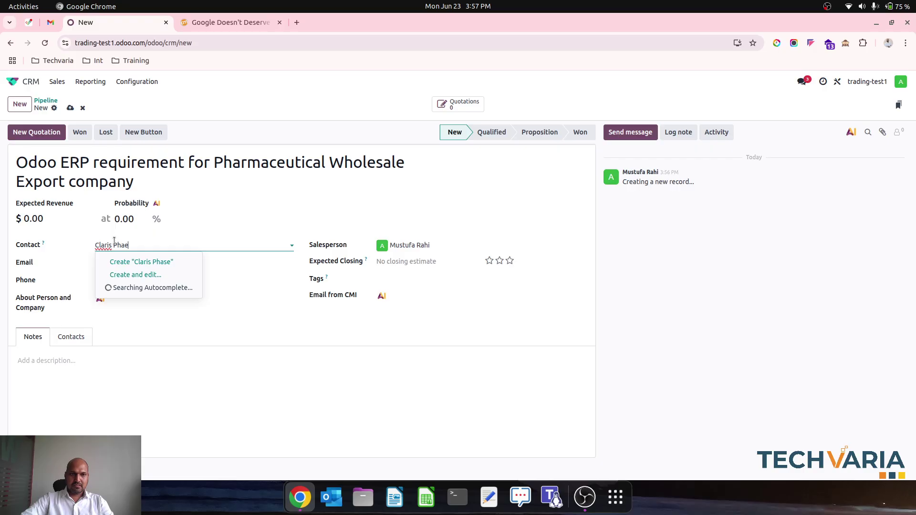
pyautogui.write('rma')
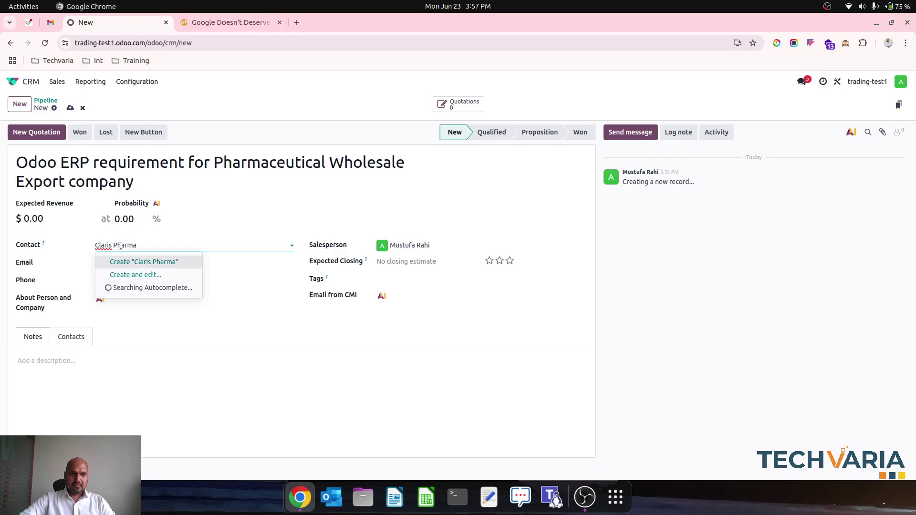
pyautogui.click(144, 262)
pyautogui.click(145, 264)
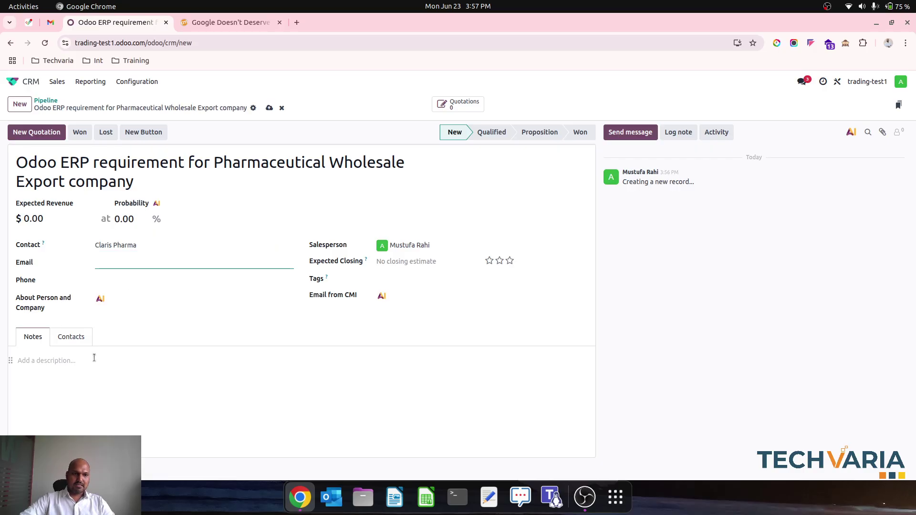
# Step: Write a note that Claris Pharma needs an export-sales ERP tracking leads, sales, invoices and payments
pyautogui.click(55, 359)
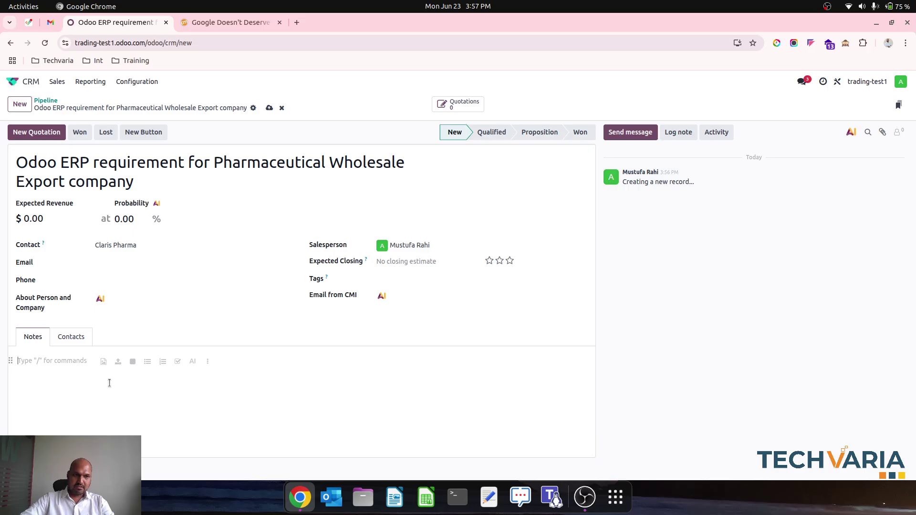
pyautogui.write('A')
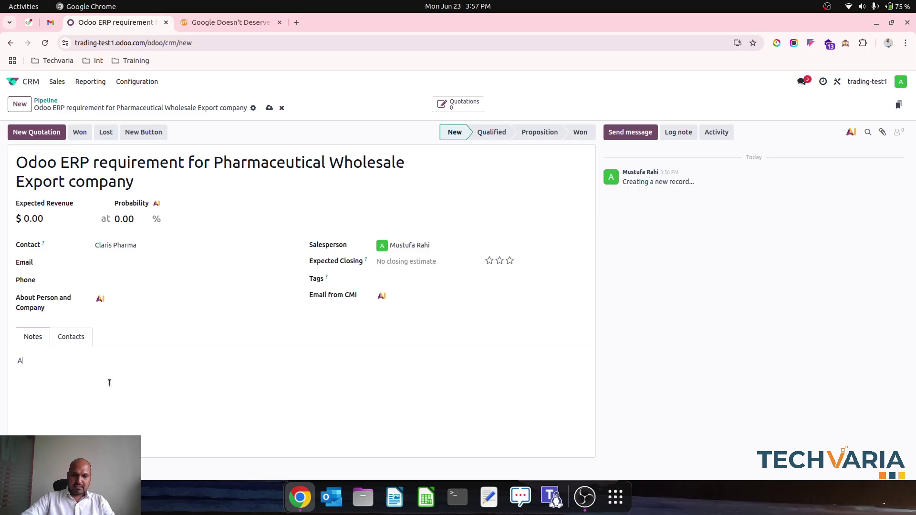
pyautogui.write('t Claris Phas')
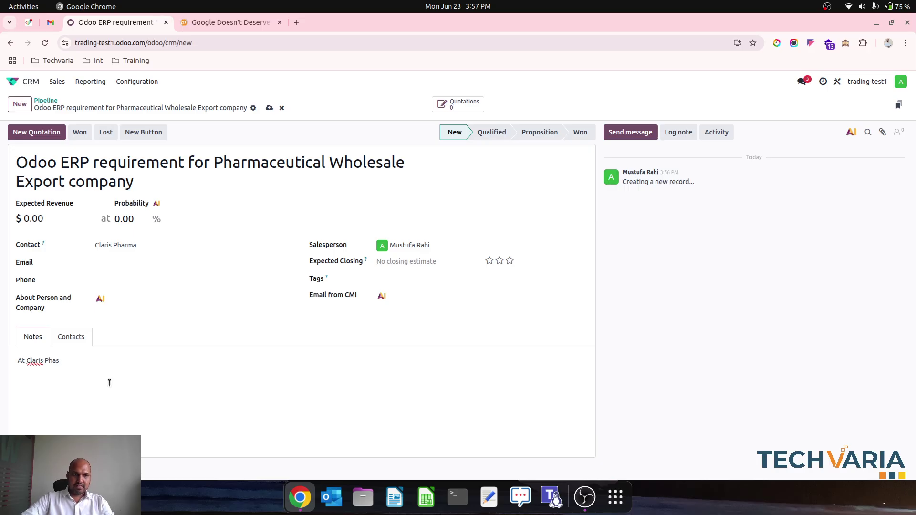
pyautogui.press('BackSpace')
pyautogui.write('rmac')
pyautogui.press('BackSpace')
pyautogui.press('BackSpace')
pyautogui.press('BackSpace')
pyautogui.press('BackSpace')
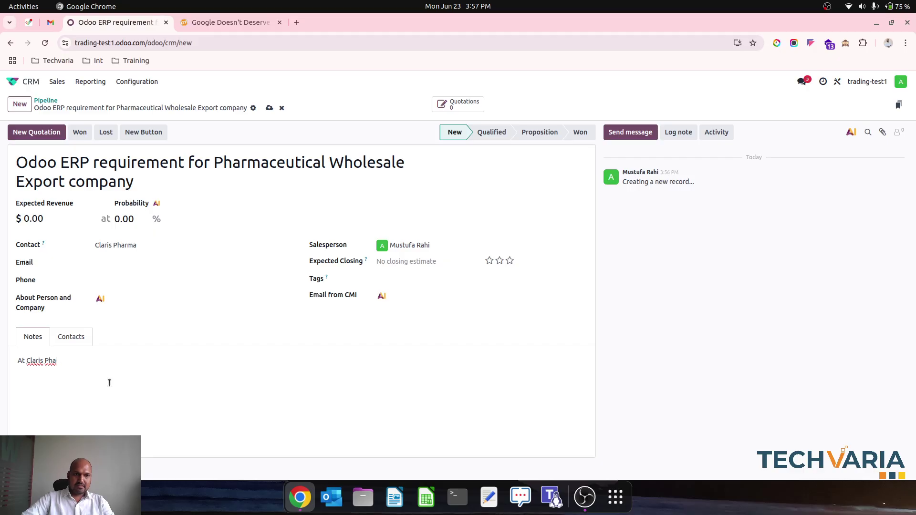
pyautogui.write('rma, we are l')
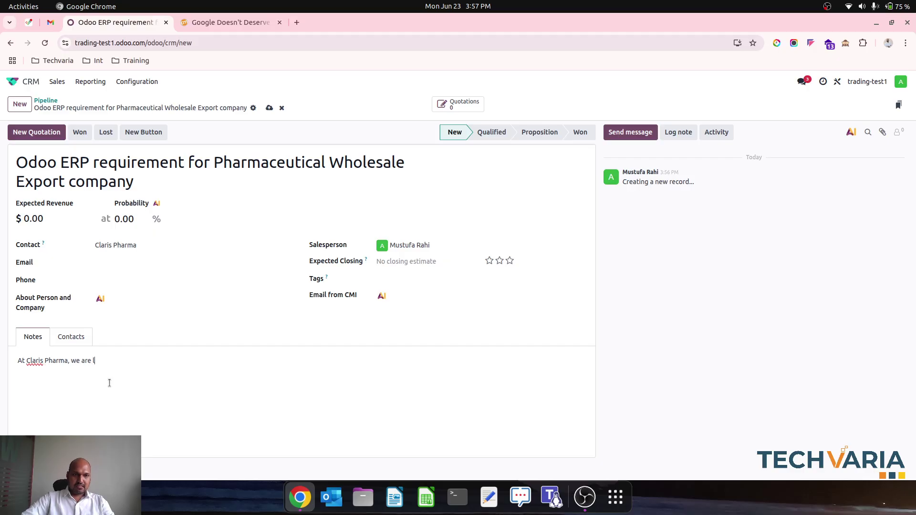
pyautogui.write('ooking for an ERP whic')
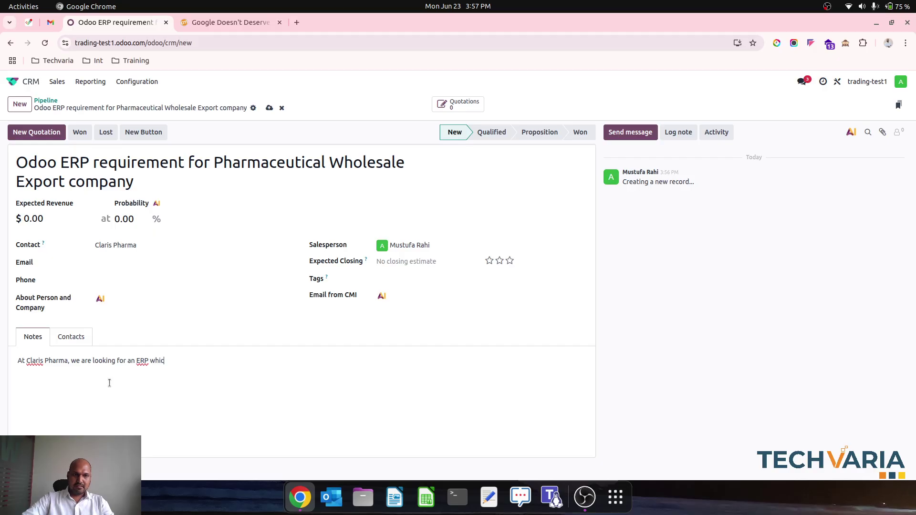
pyautogui.write('h serves our')
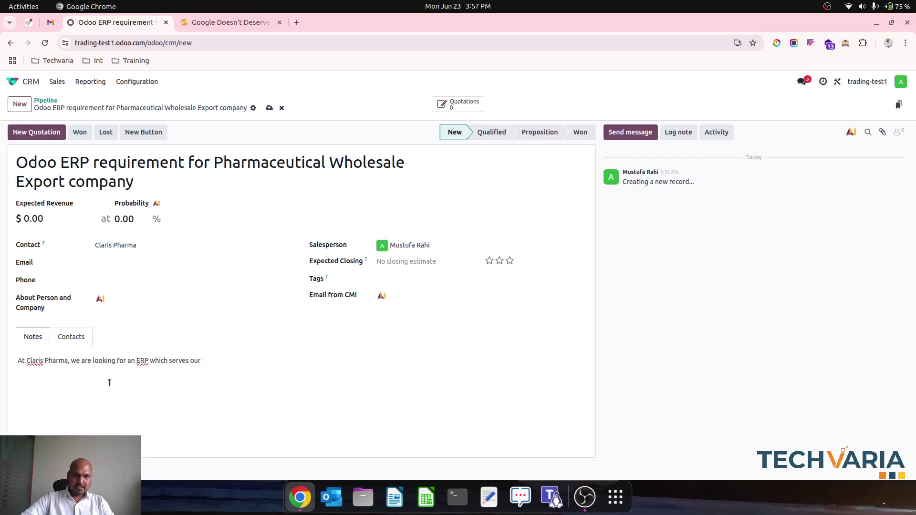
pyautogui.write('business for')
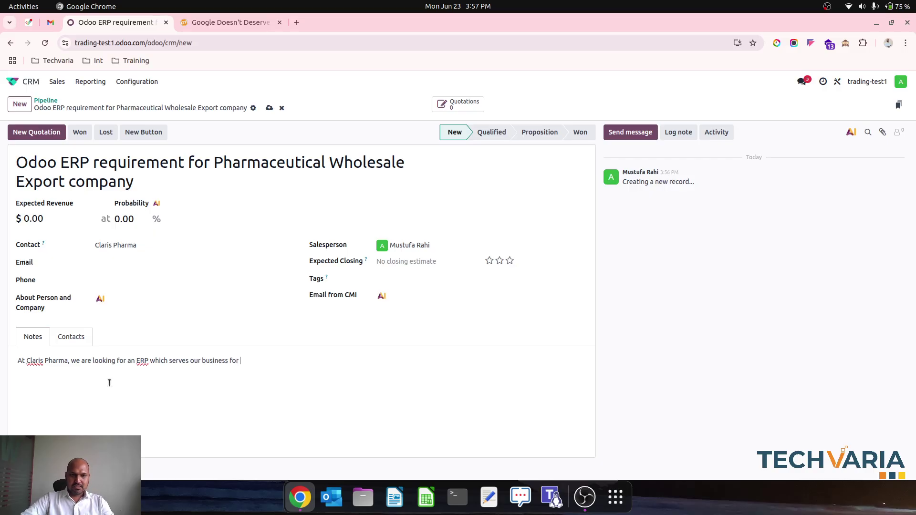
pyautogui.write(' w')
pyautogui.press('BackSpace')
pyautogui.write('export ')
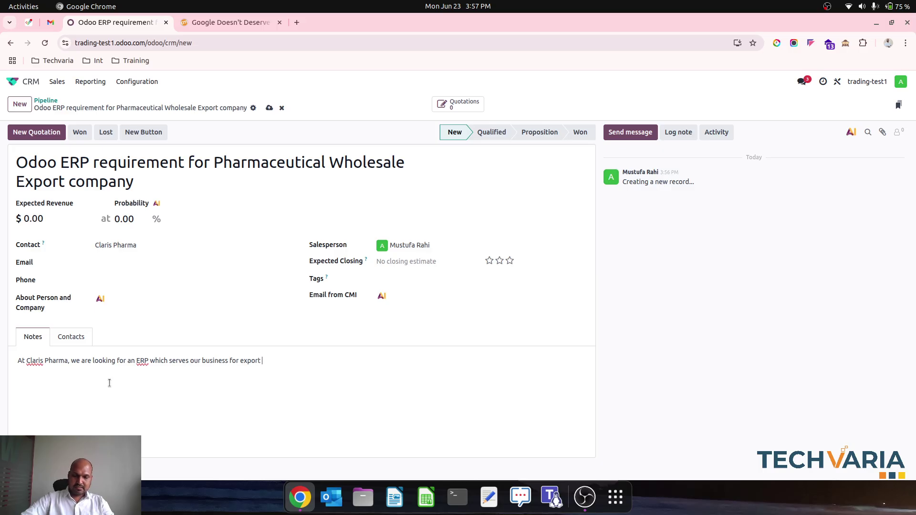
pyautogui.write('sales. ')
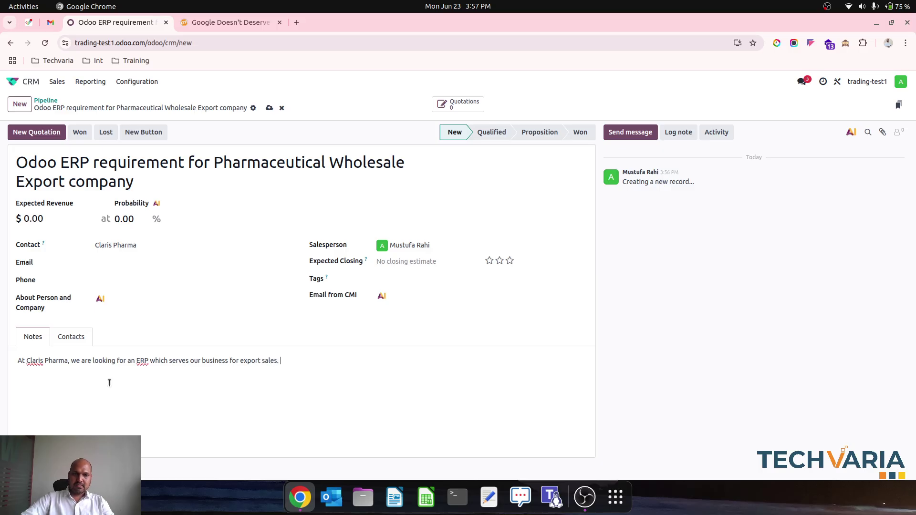
pyautogui.write('We need')
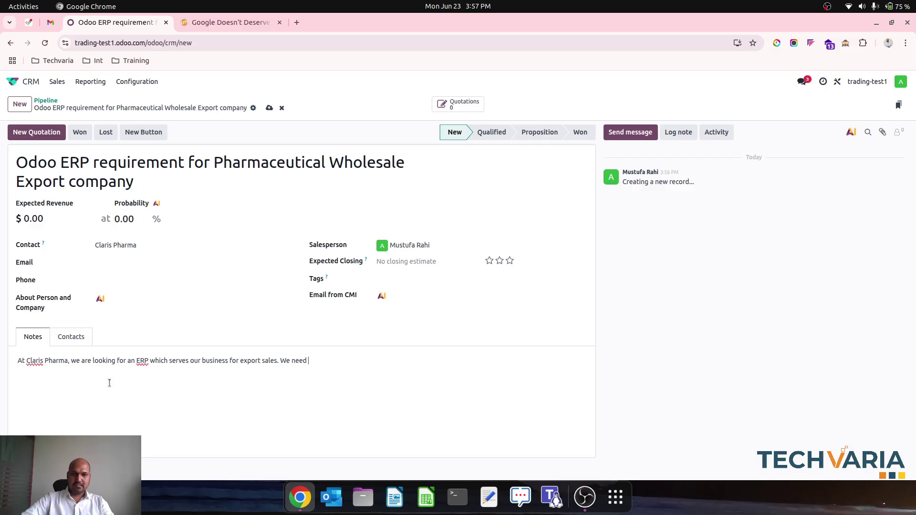
pyautogui.write(' to track')
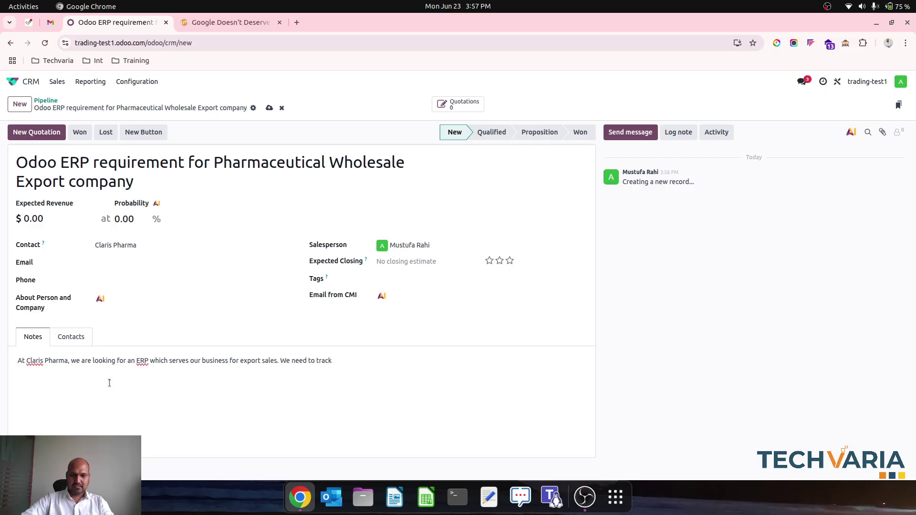
pyautogui.write(' leads, saless,')
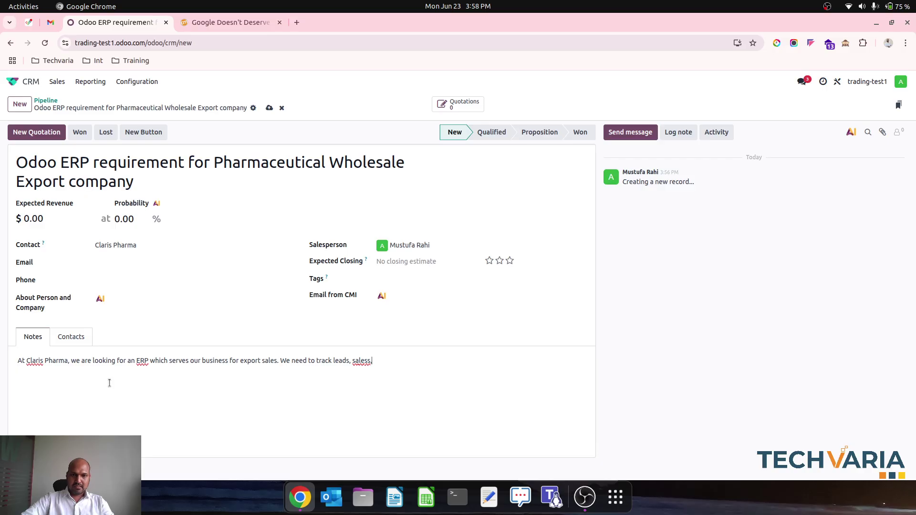
pyautogui.press('BackSpace')
pyautogui.write(',')
pyautogui.write(' invoi')
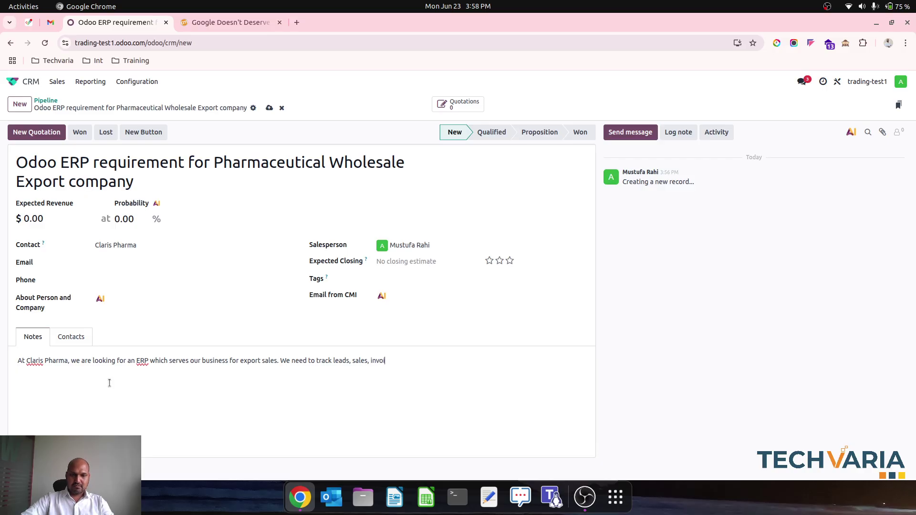
pyautogui.write('ces and payments.')
# Step: Save the lead and generate the AI email 'Exploring ERP Solutions for Claris Pharma' in Email from CMI
pyautogui.click(269, 108)
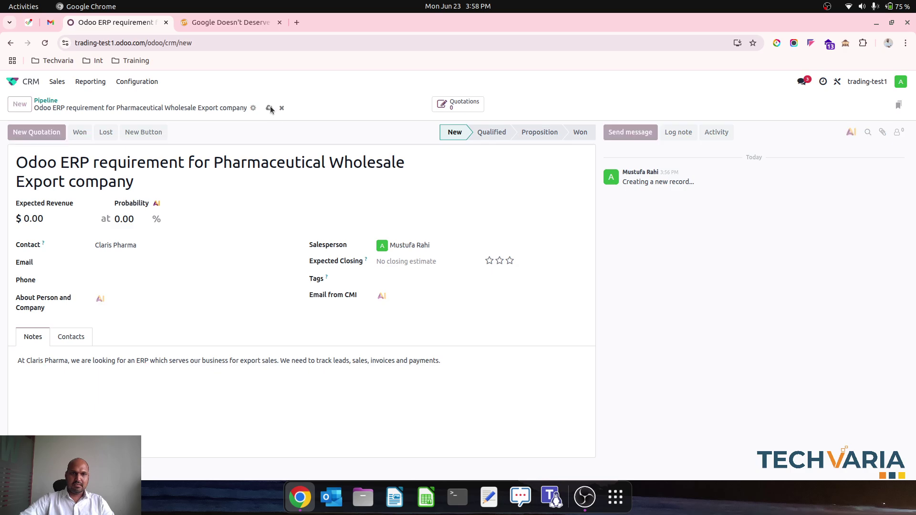
pyautogui.click(381, 297)
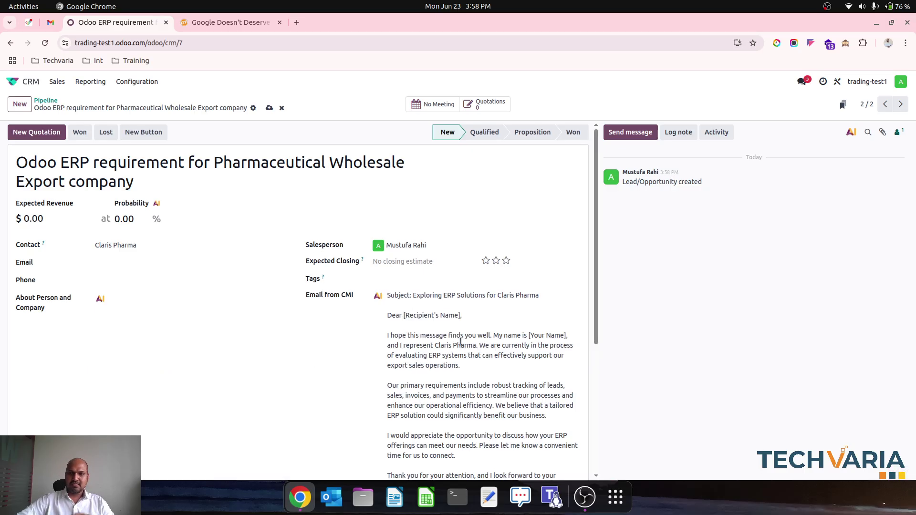
pyautogui.scroll(-3, 477, 353)
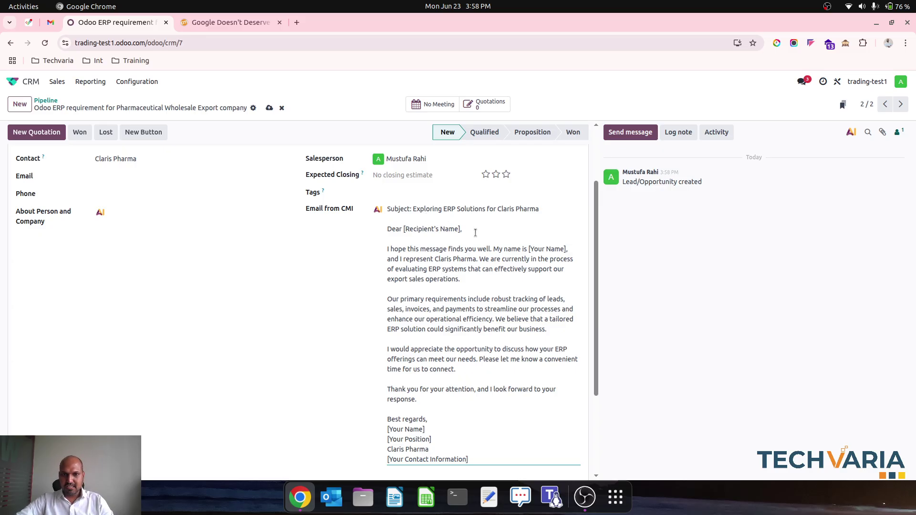
pyautogui.scroll(-2, 438, 270)
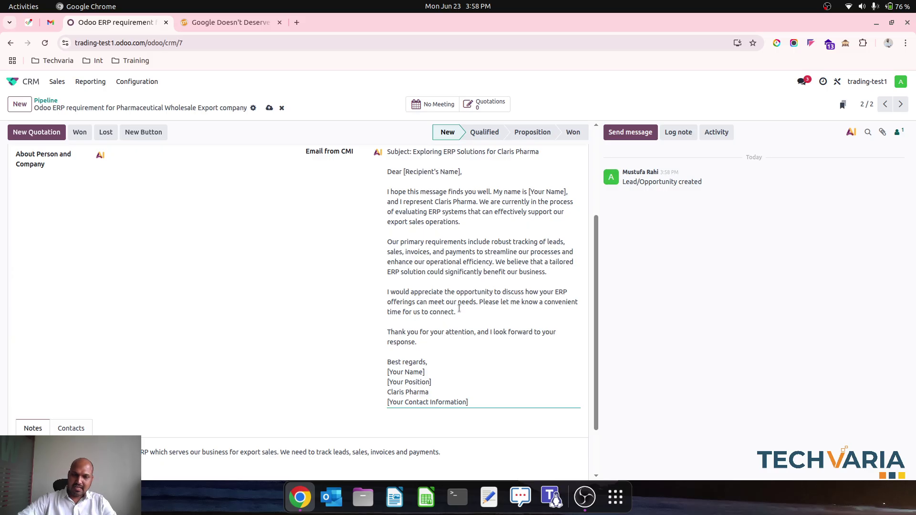
pyautogui.scroll(-1, 460, 308)
pyautogui.scroll(5, 394, 289)
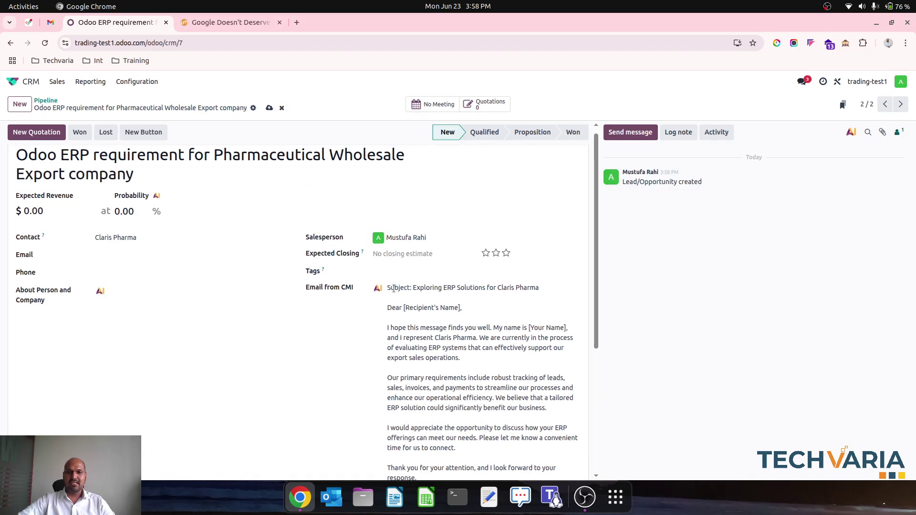
# Step: Paste the generated email into a new chatter message, entering Claris Pharma's e-mail address
pyautogui.moveTo(388, 288); pyautogui.dragTo(588, 291)
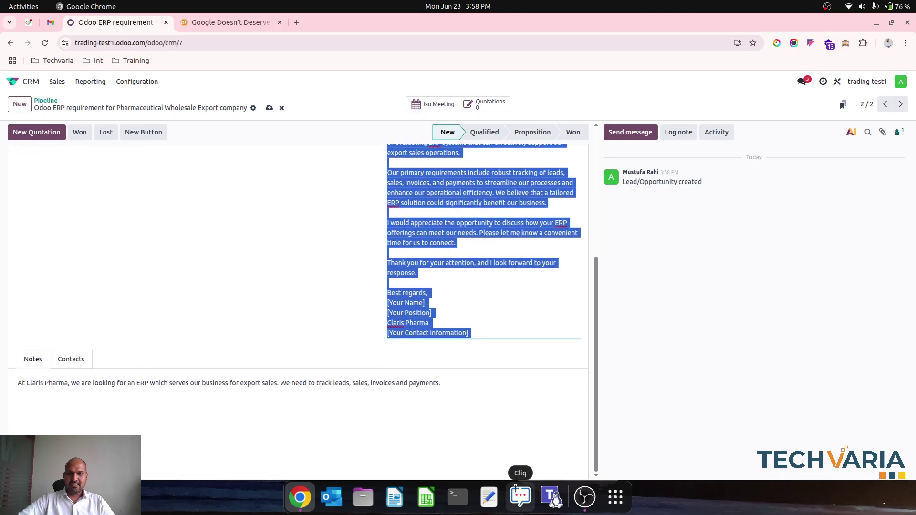
pyautogui.click(631, 132)
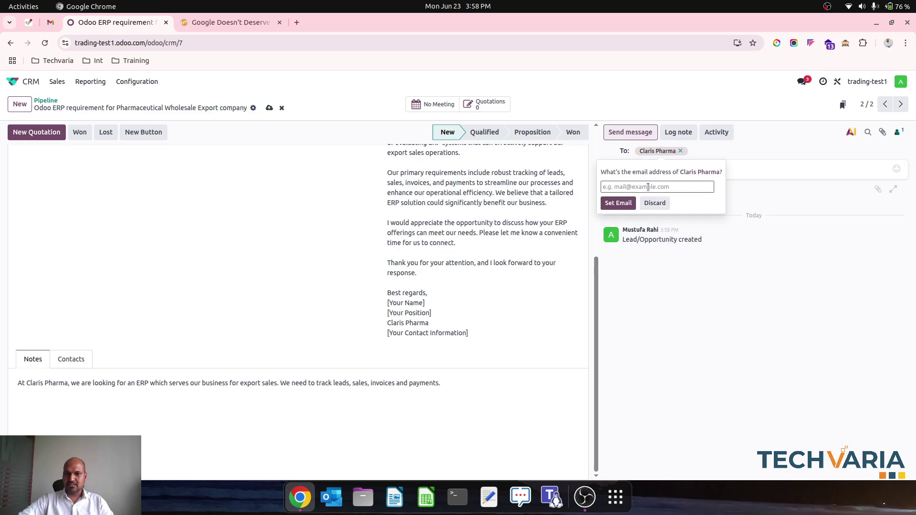
pyautogui.write('abc@gmai')
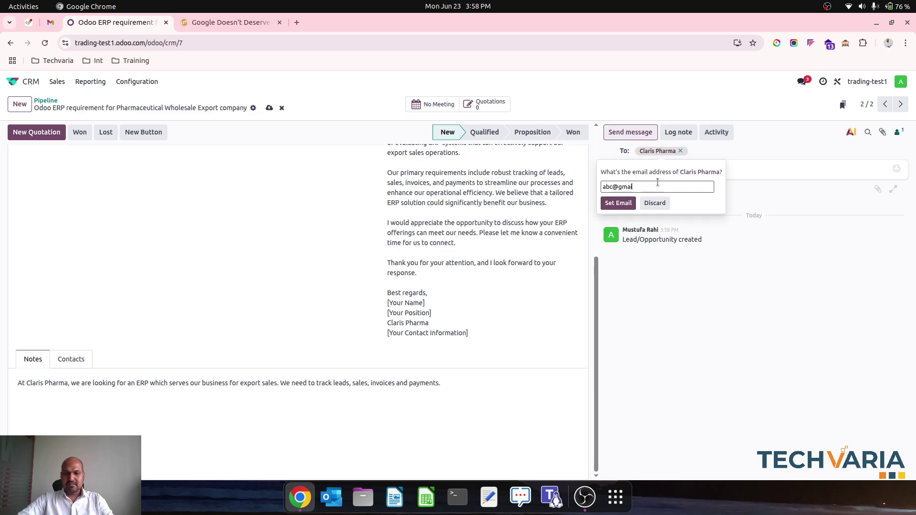
pyautogui.write('l.com')
pyautogui.click(628, 202)
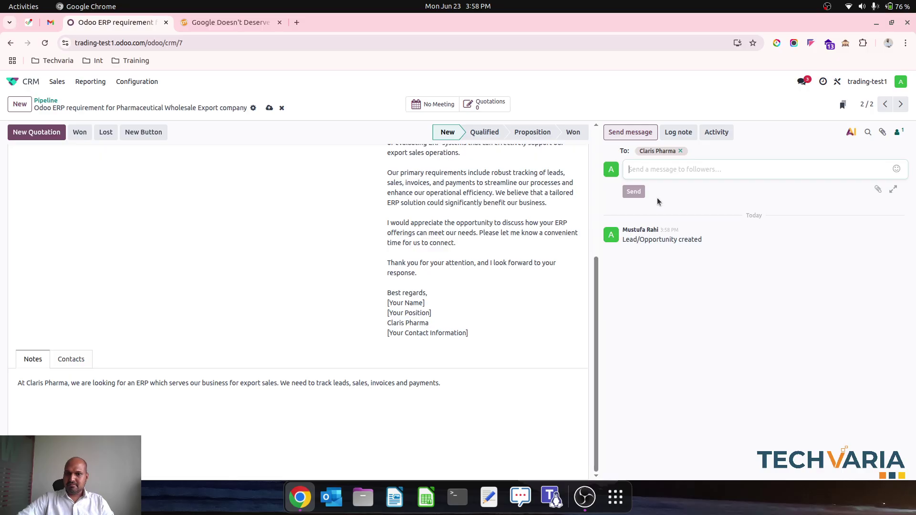
pyautogui.click(670, 173)
pyautogui.hotkey('ctrl', 'v')
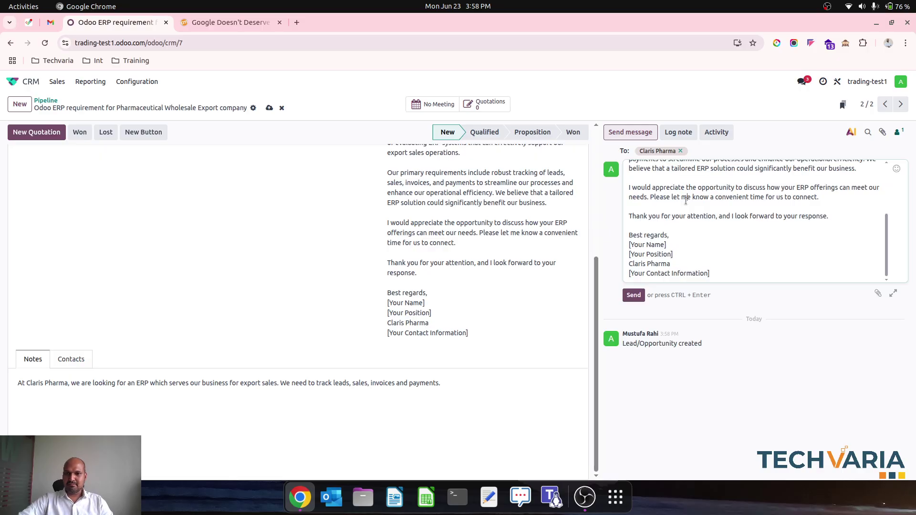
# Step: Undo the pasted email so the message draft is empty again
pyautogui.scroll(5, 686, 201)
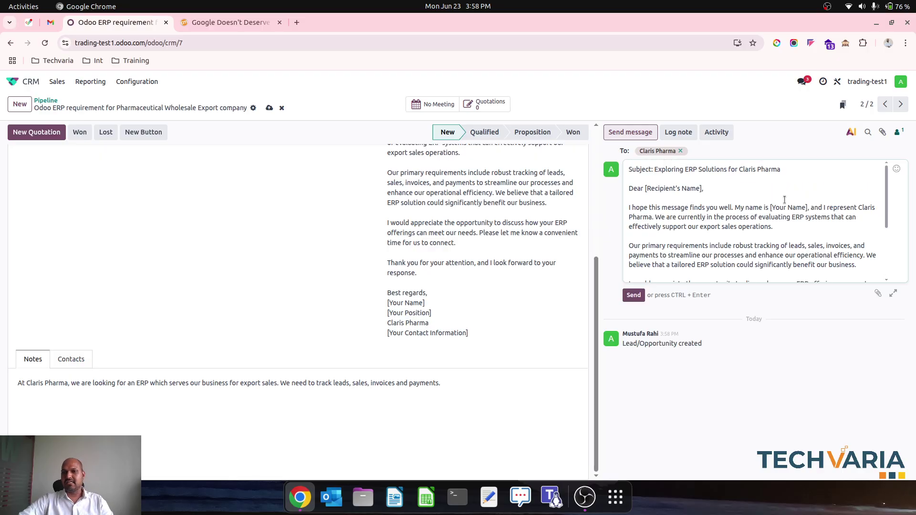
pyautogui.hotkey('ctrl', 'z')
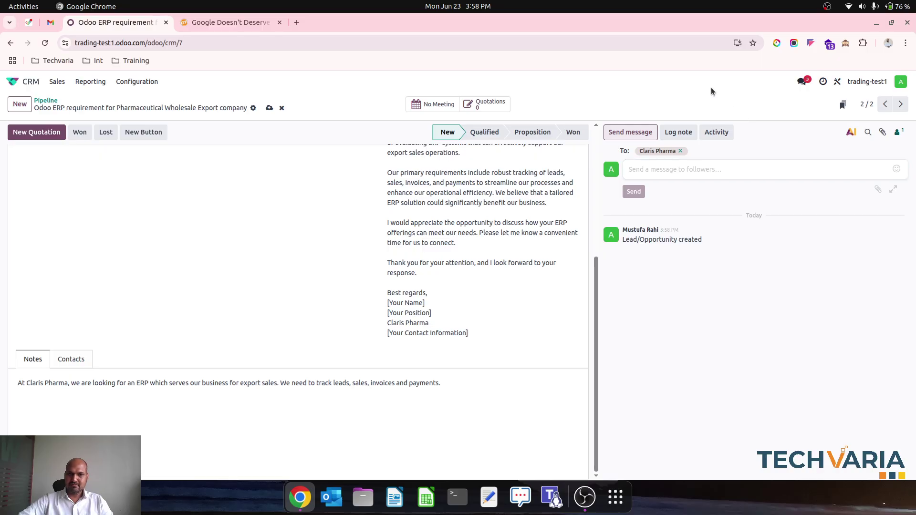
pyautogui.scroll(5, 269, 235)
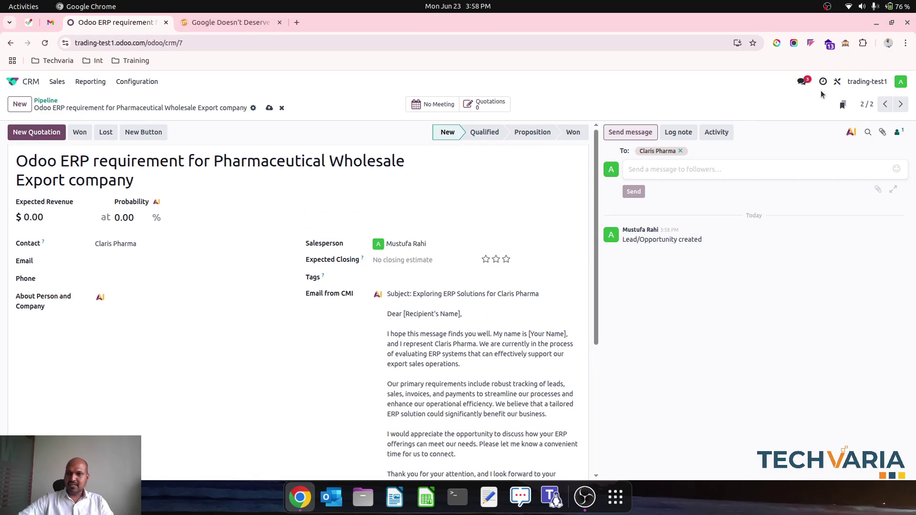
pyautogui.click(838, 82)
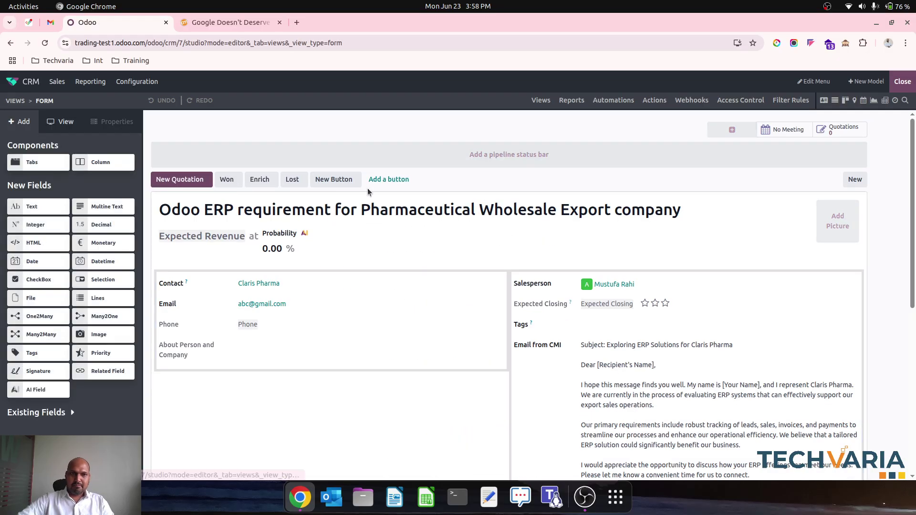
pyautogui.click(206, 335)
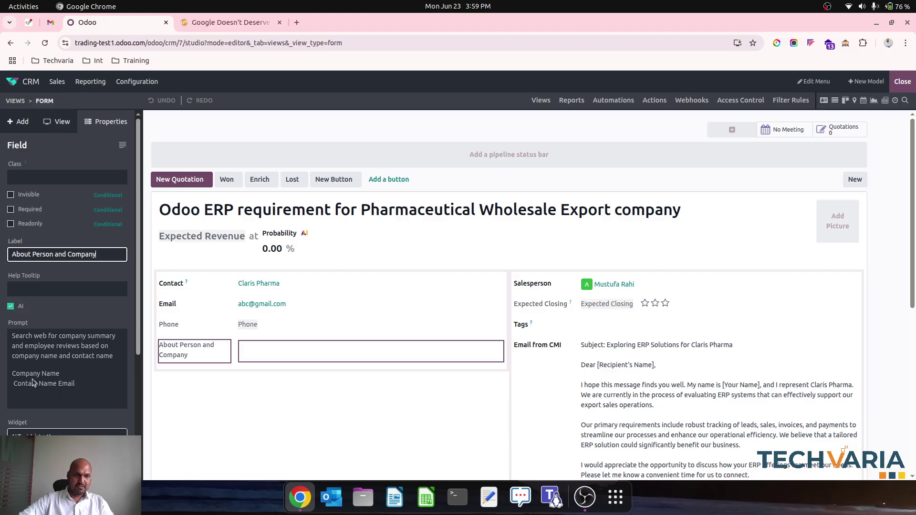
pyautogui.click(86, 370)
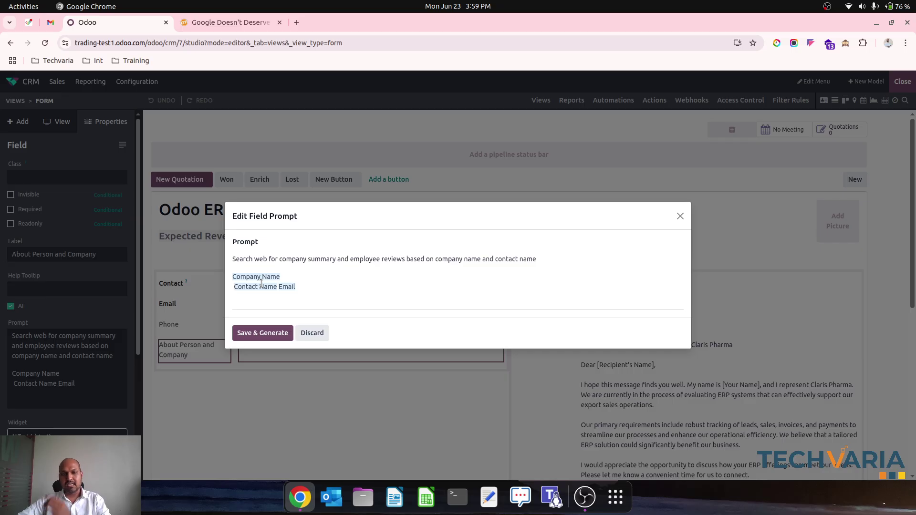
pyautogui.click(311, 333)
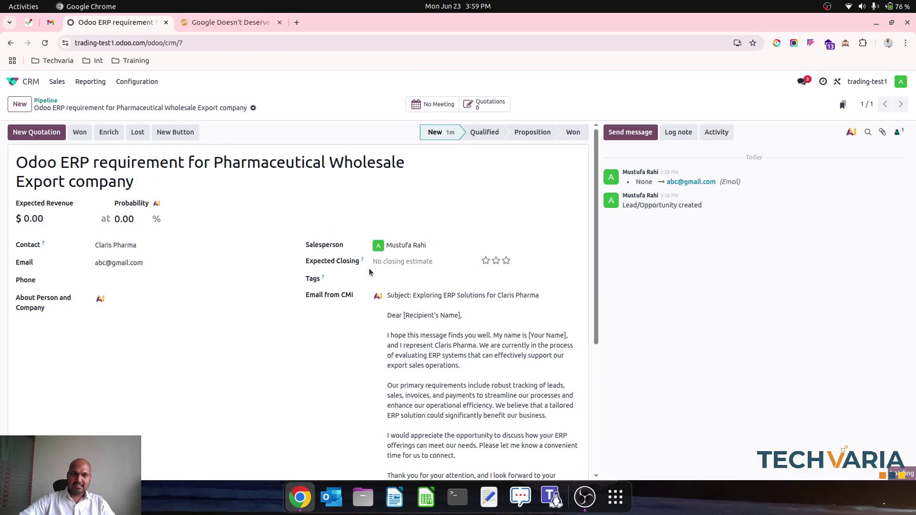
# Step: Generate an AI summary of Claris Pharma as a global injectable pharmaceuticals maker in About Person and Company
pyautogui.click(99, 301)
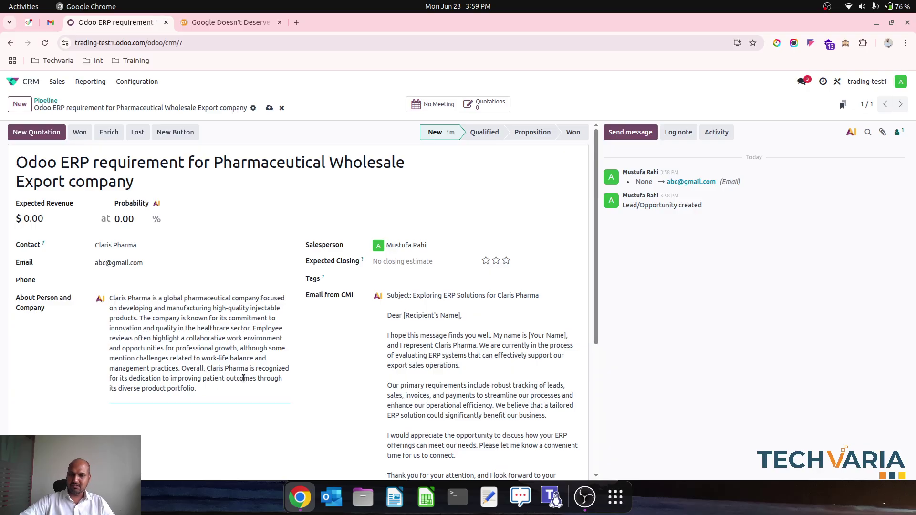
pyautogui.scroll(-5, 244, 378)
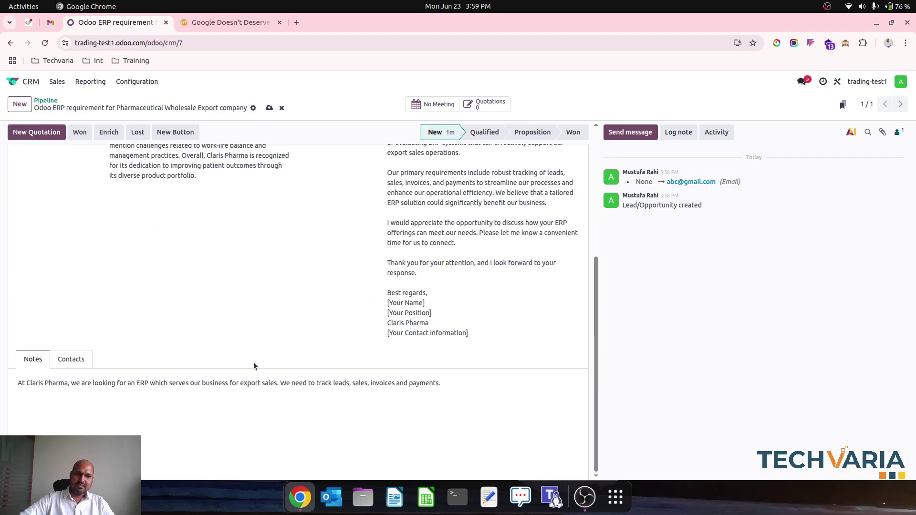
pyautogui.scroll(5, 254, 366)
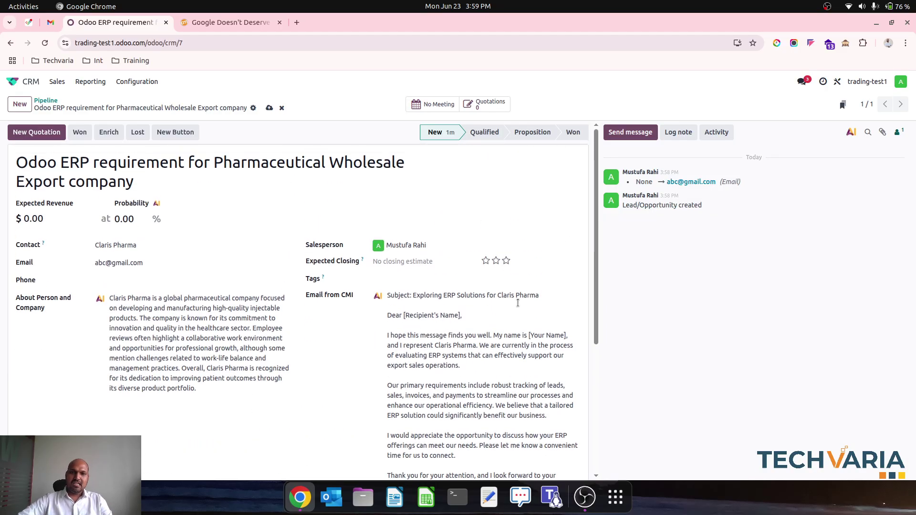
# Step: Create a new AI agent named 'Agent for Hubspot Innovation'
pyautogui.click(13, 82)
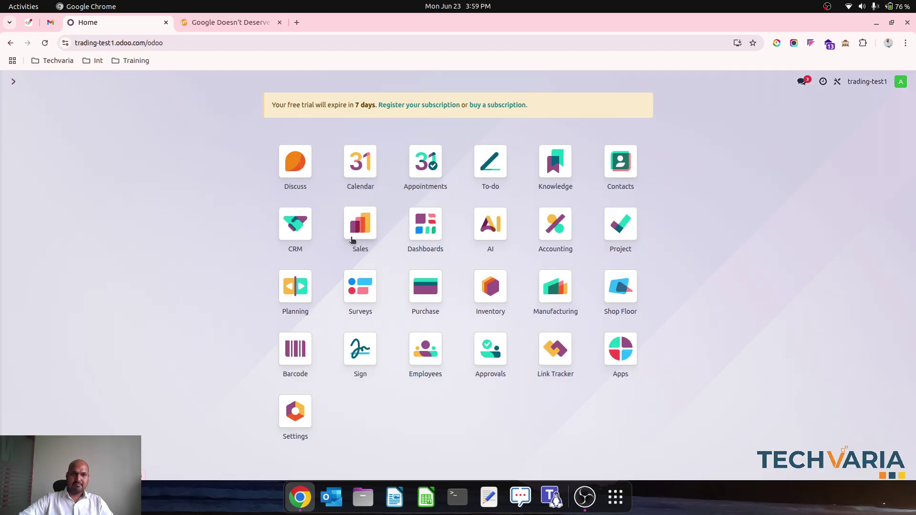
pyautogui.click(492, 226)
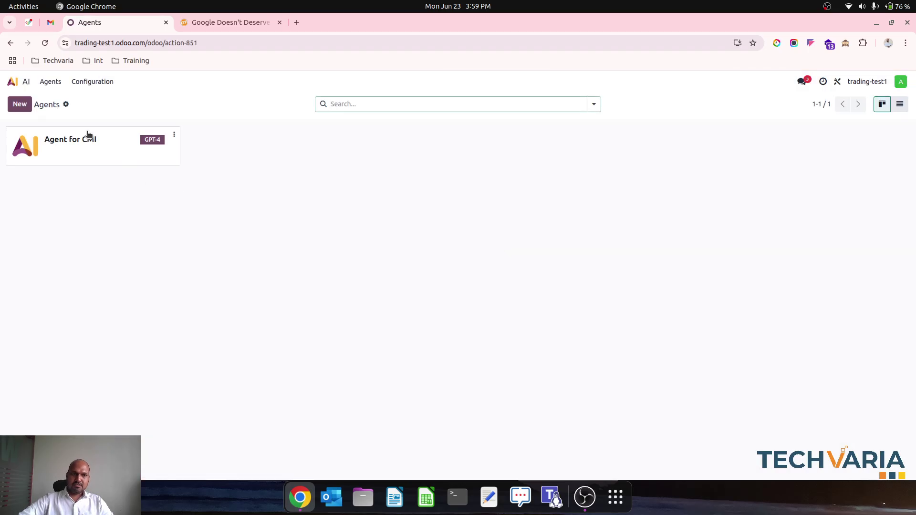
pyautogui.click(20, 104)
pyautogui.write('A')
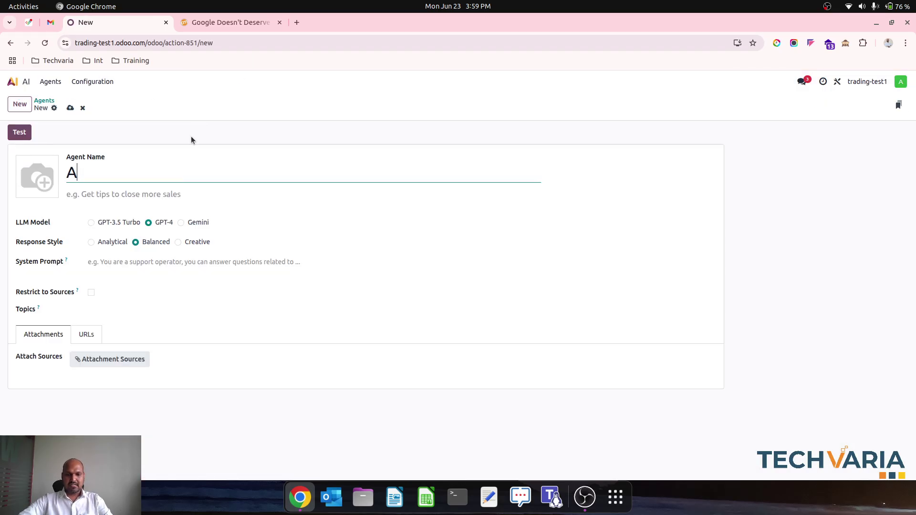
pyautogui.write('gent for Hubspor')
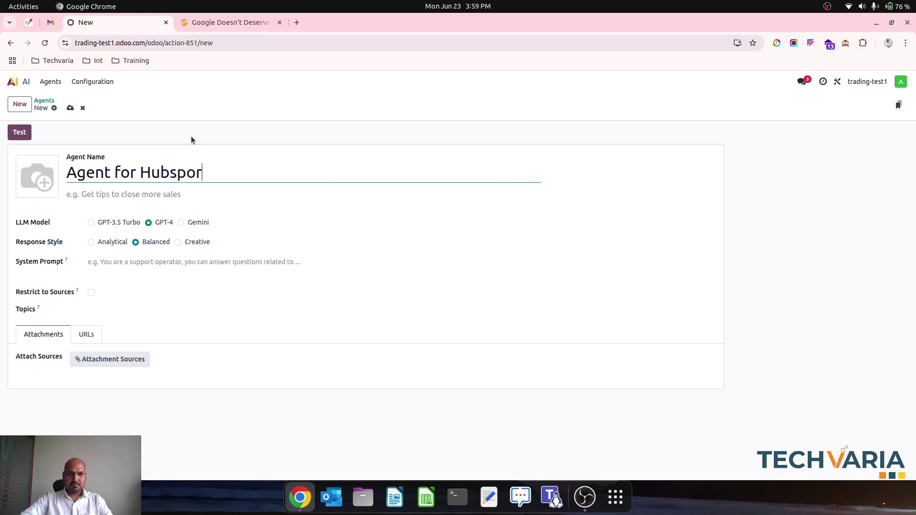
pyautogui.press('BackSpace')
pyautogui.write('t Innovation')
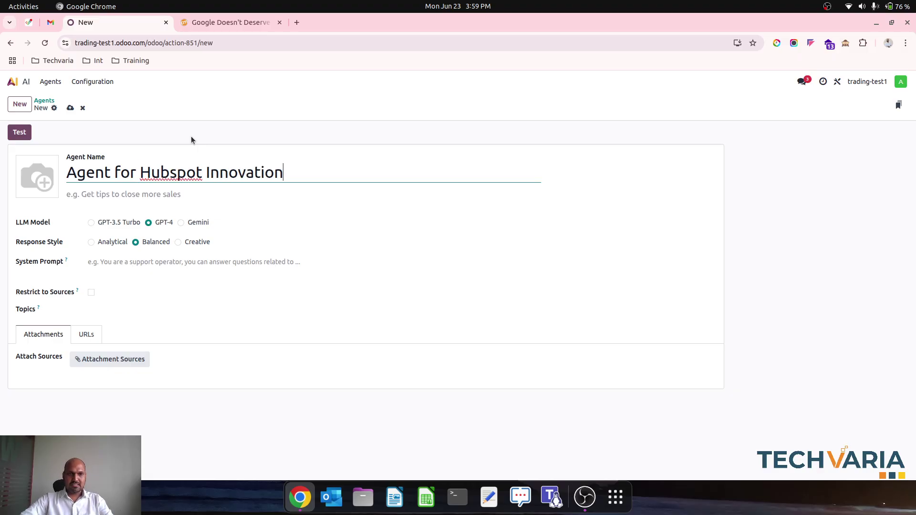
pyautogui.click(297, 23)
pyautogui.write('hubspot.com')
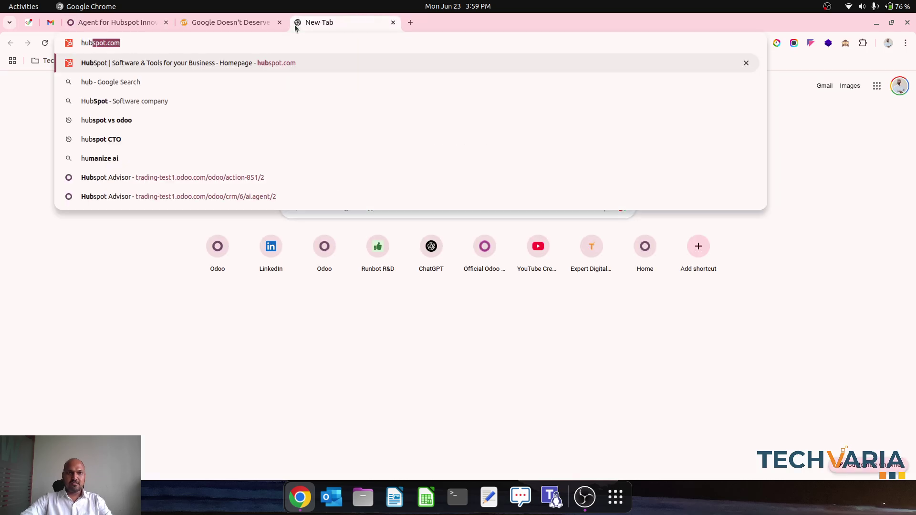
pyautogui.press('Return')
pyautogui.click(278, 45)
pyautogui.hotkey('ctrl', 'c')
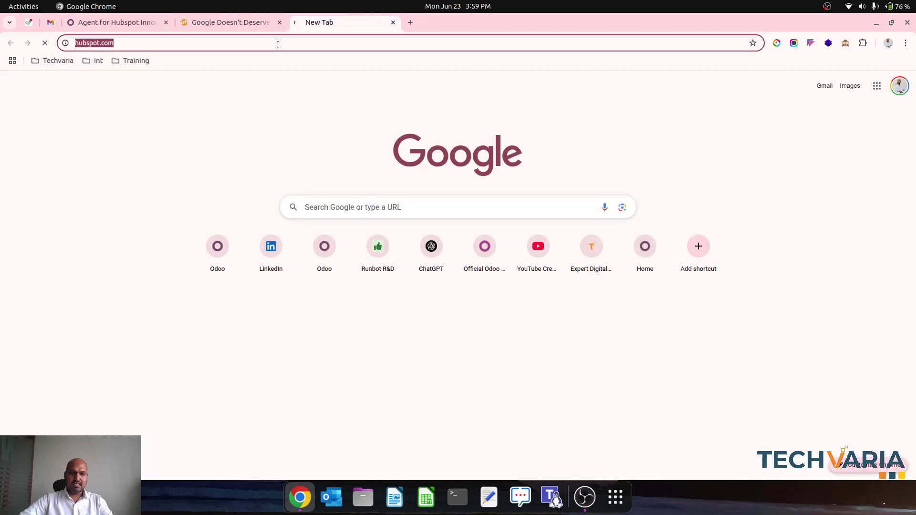
pyautogui.click(243, 22)
pyautogui.click(139, 23)
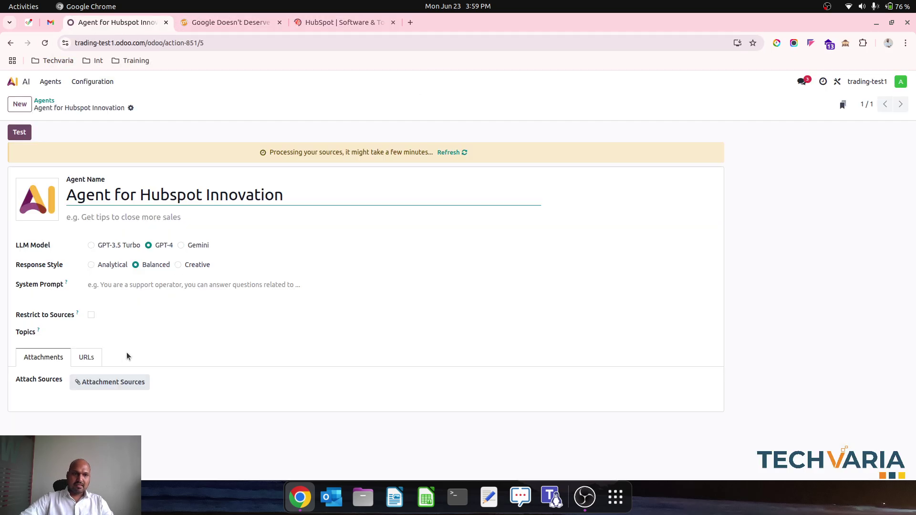
pyautogui.click(84, 358)
pyautogui.click(84, 385)
pyautogui.hotkey('ctrl', 'v')
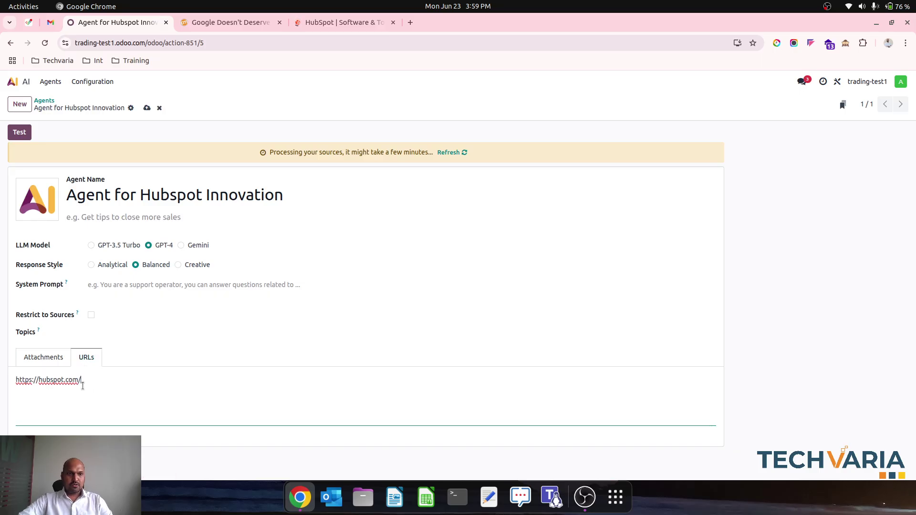
pyautogui.click(147, 108)
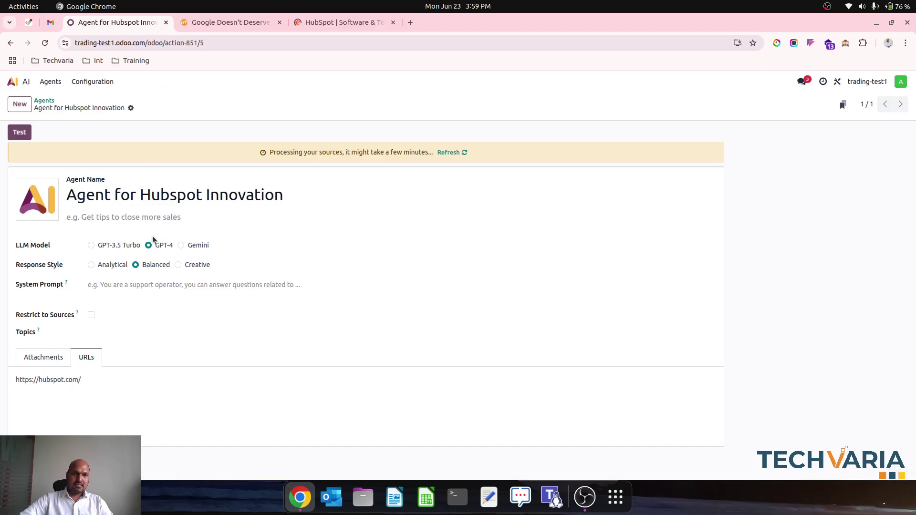
# Step: Restrict the agent to its sources, save, and go to Sales quotations
pyautogui.click(92, 316)
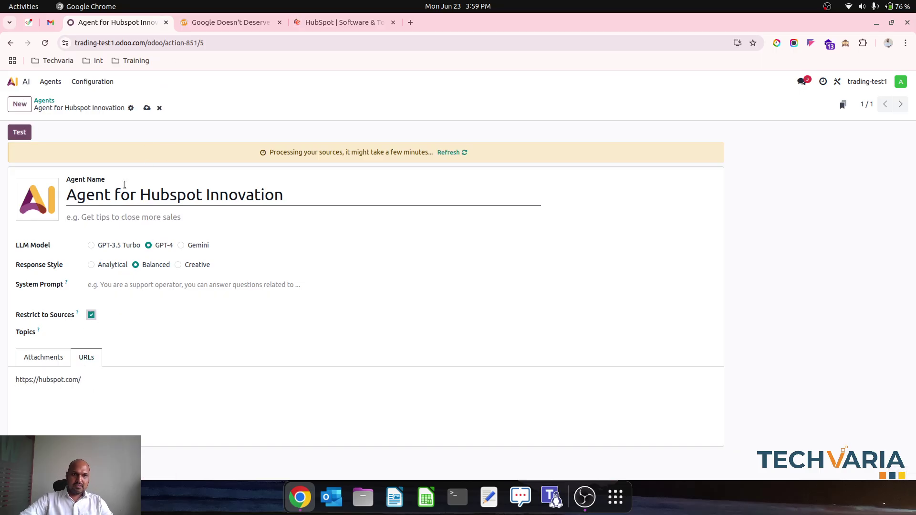
pyautogui.click(145, 108)
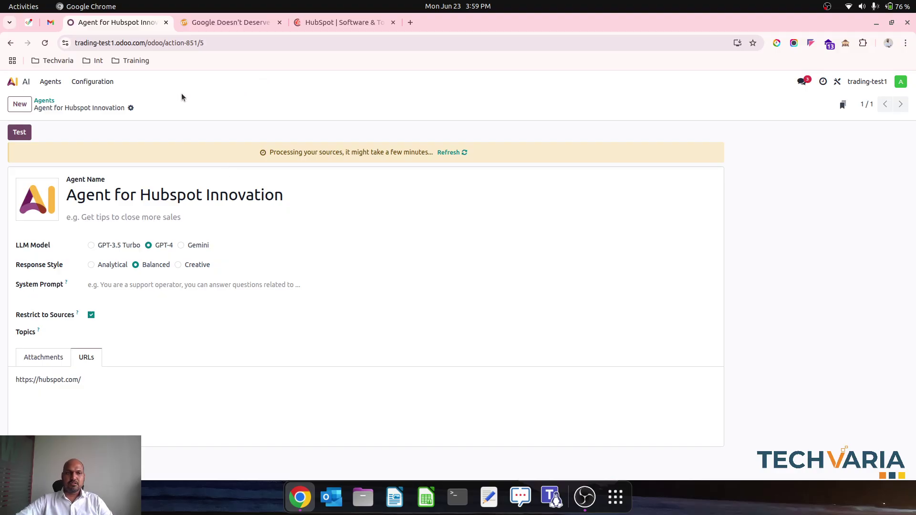
pyautogui.click(13, 81)
pyautogui.click(360, 227)
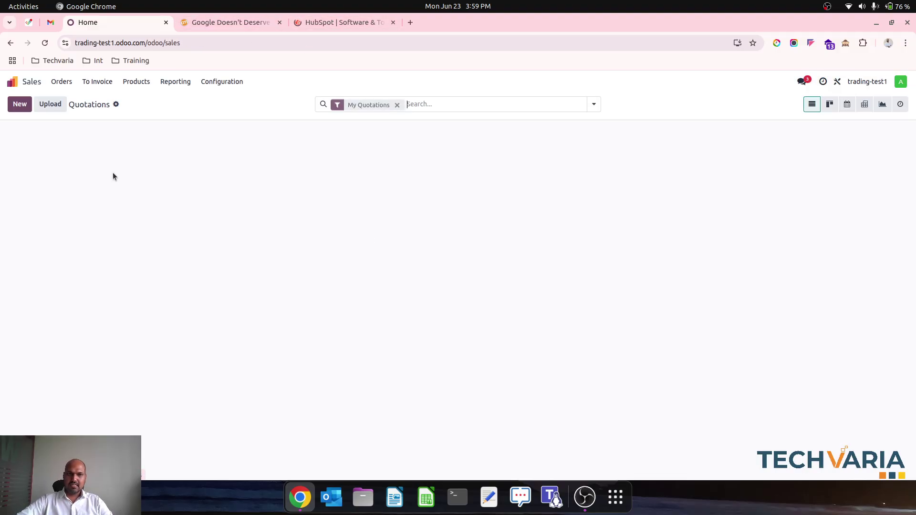
# Step: Start a new quotation for customer Claris Pharma
pyautogui.click(20, 104)
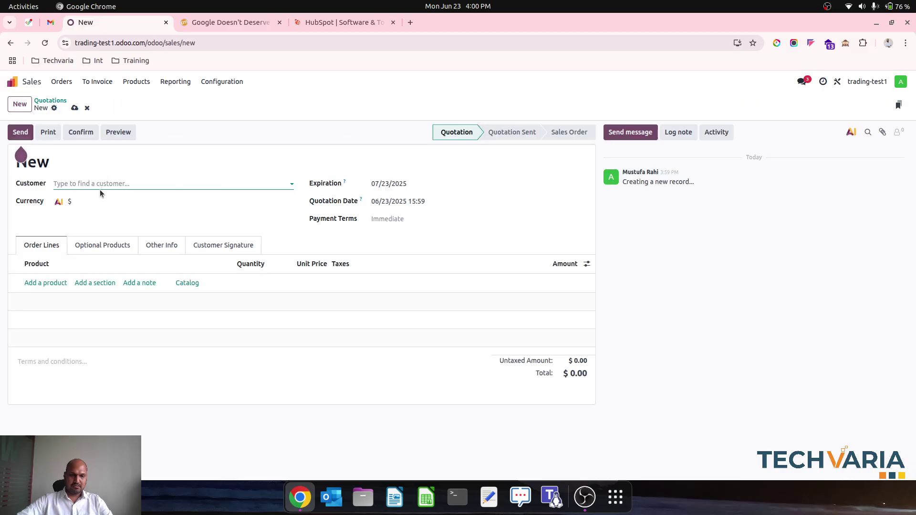
pyautogui.write('clar')
pyautogui.click(102, 200)
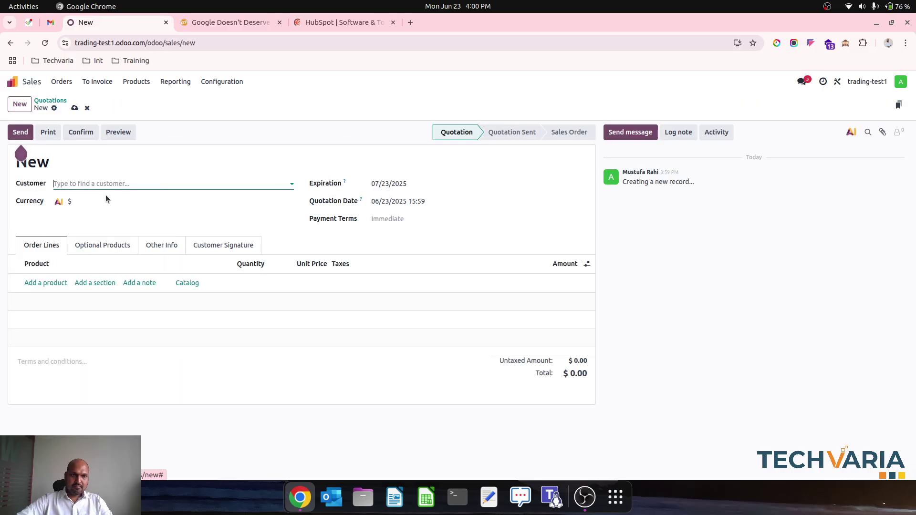
# Step: Add Booking Fees, Insurance Services, Pro1 and Pro2 from the catalog to quotation S00007
pyautogui.click(53, 283)
pyautogui.click(188, 303)
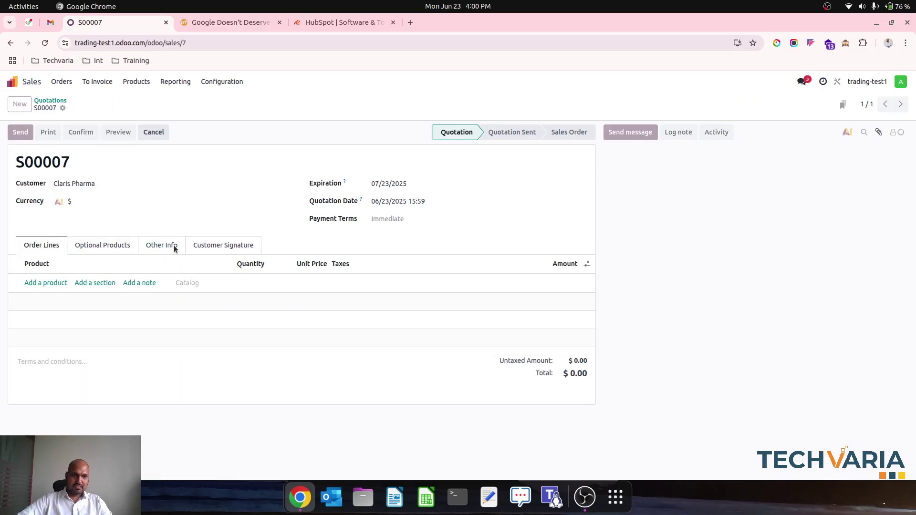
pyautogui.click(246, 180)
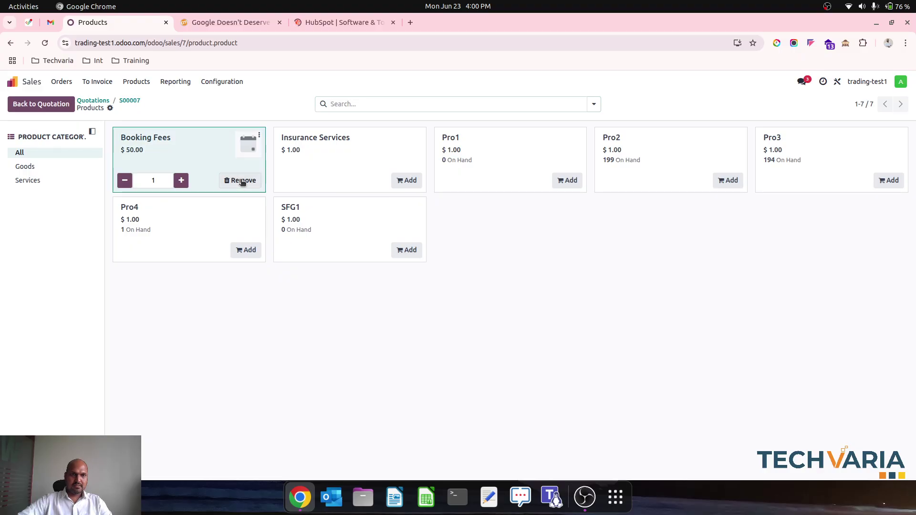
pyautogui.click(407, 180)
pyautogui.click(566, 181)
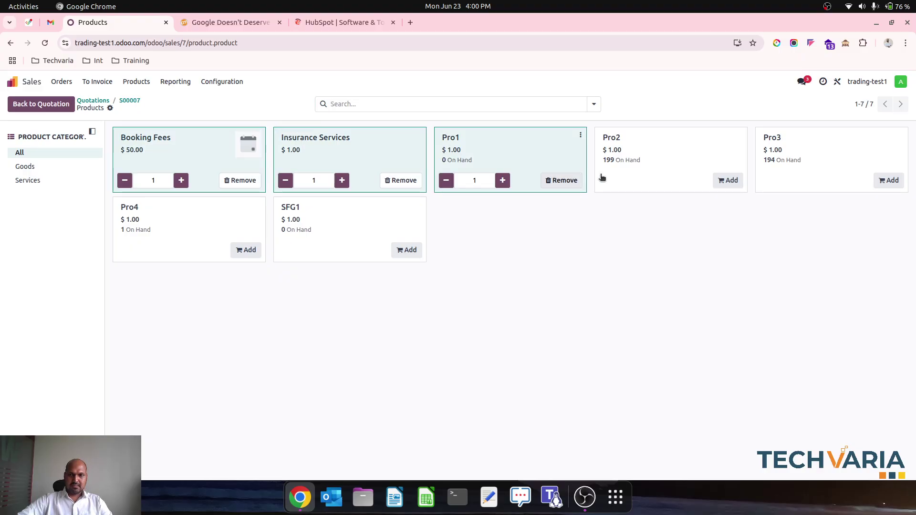
pyautogui.click(728, 181)
pyautogui.click(136, 103)
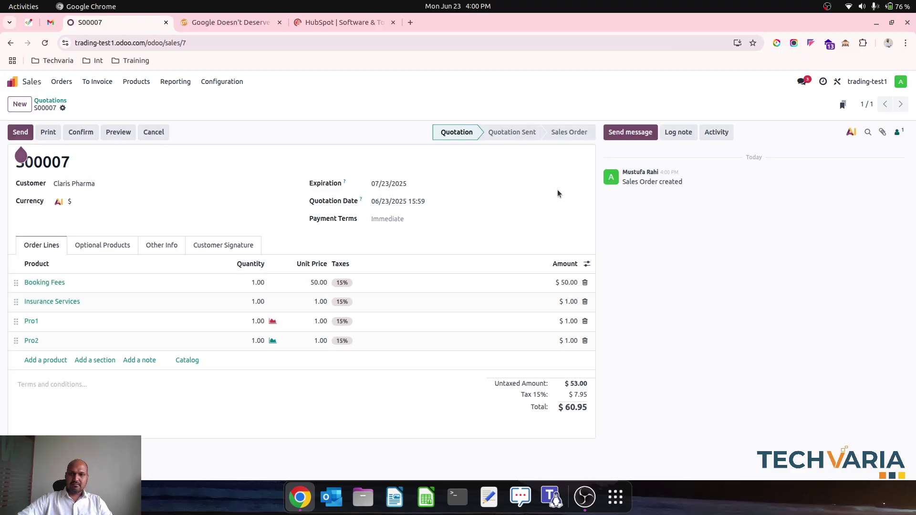
# Step: Ask the quotation's AI chat to write a nice client email from HubSpot, then close it
pyautogui.click(852, 132)
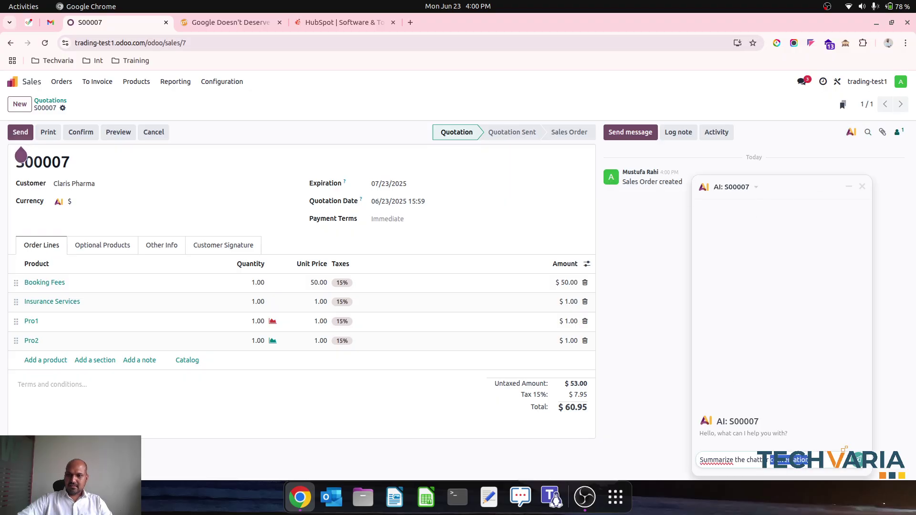
pyautogui.hotkey('ctrl', 'a')
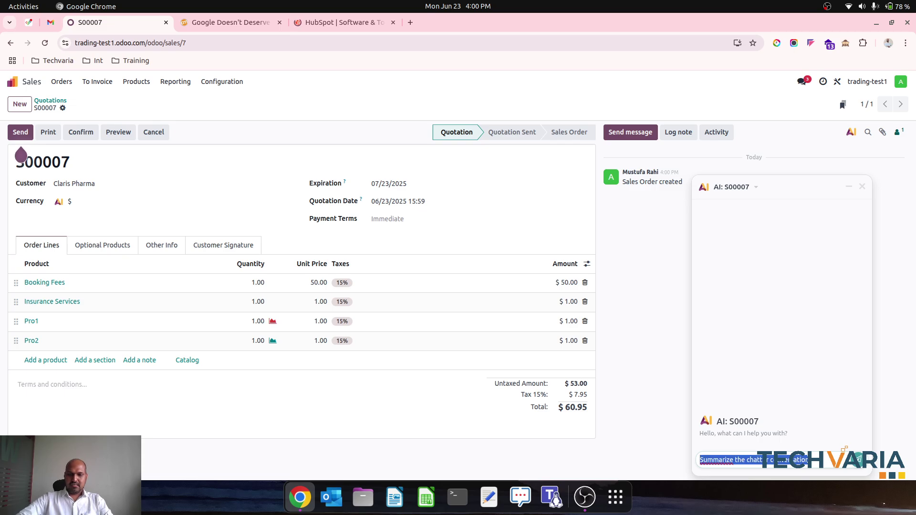
pyautogui.write('please')
pyautogui.write('creat')
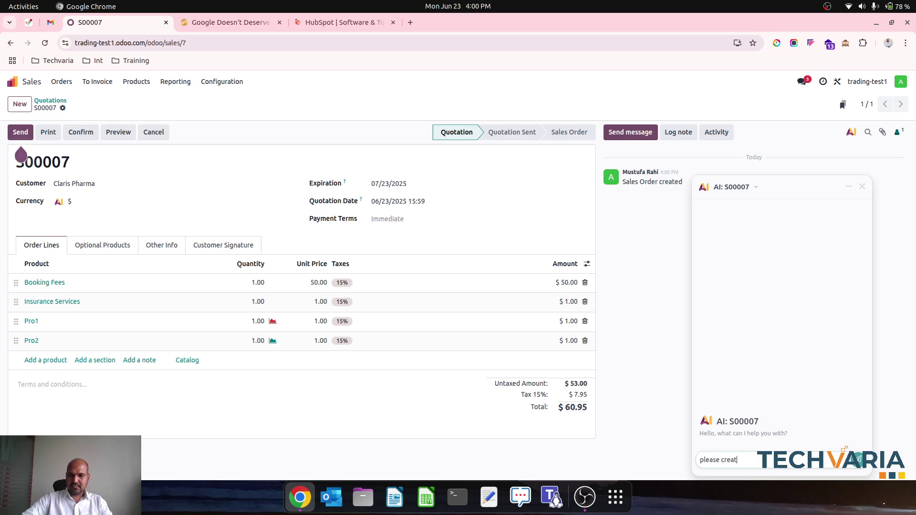
pyautogui.write('e a ne')
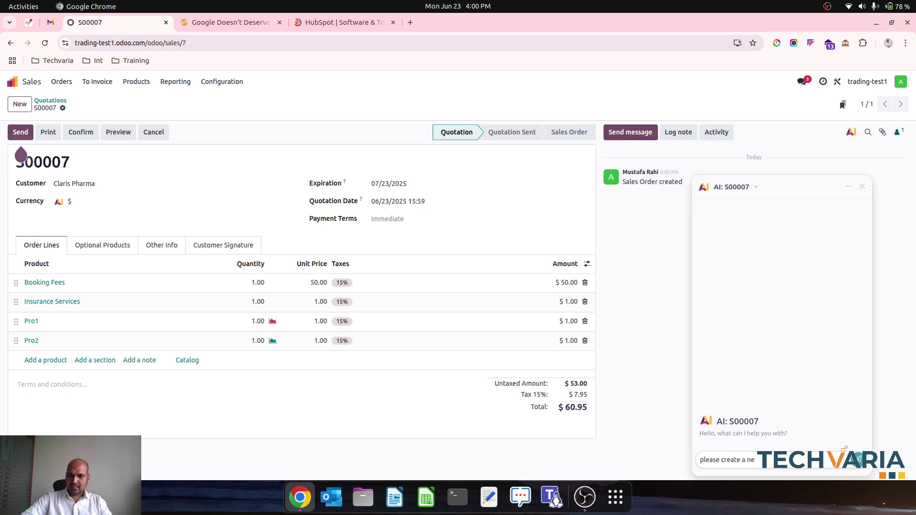
pyautogui.write('wice')
pyautogui.write(' email to hu')
pyautogui.write('bspot to')
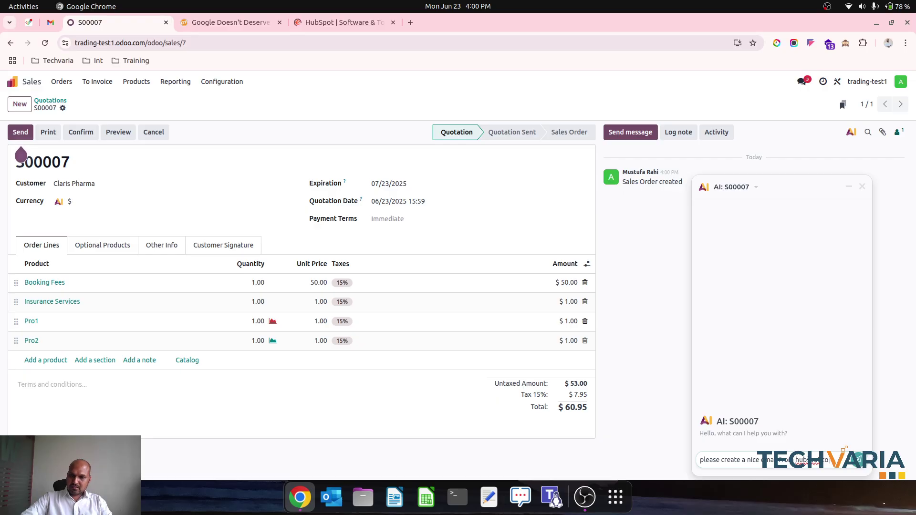
pyautogui.write(' send to c')
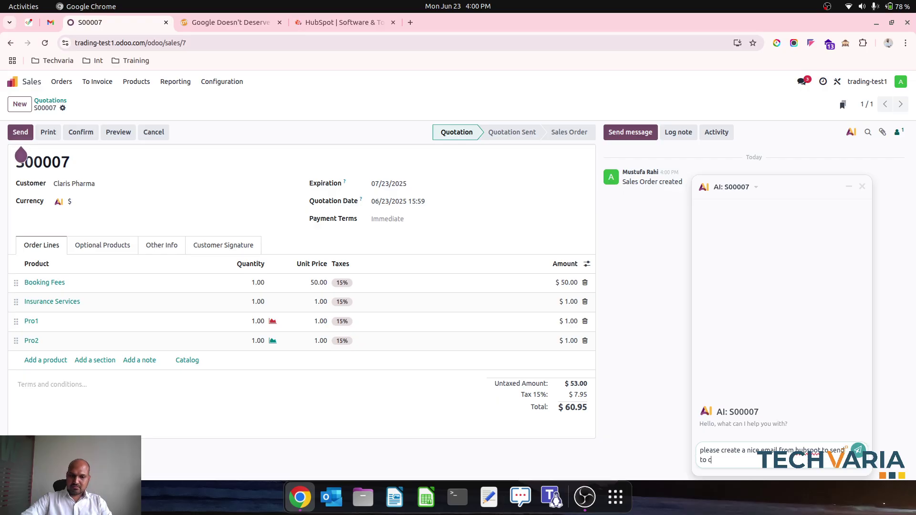
pyautogui.write('lient')
pyautogui.press('Return')
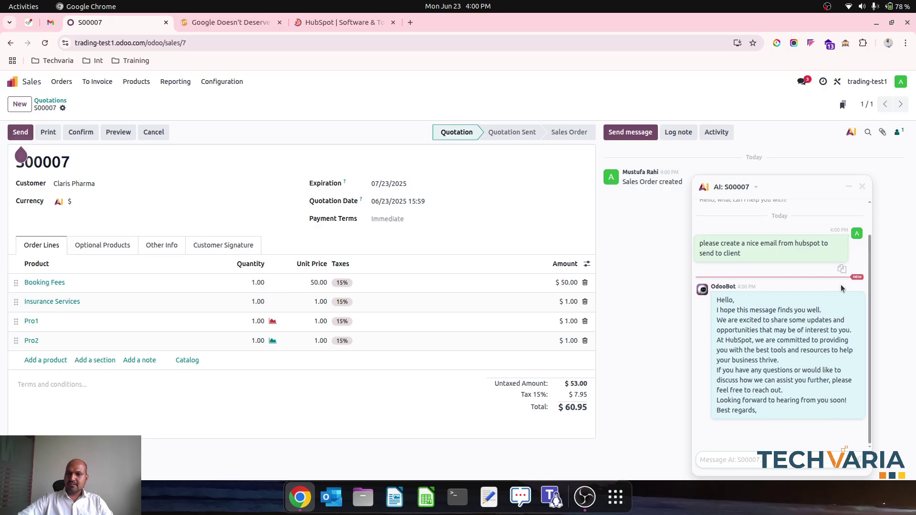
pyautogui.click(862, 187)
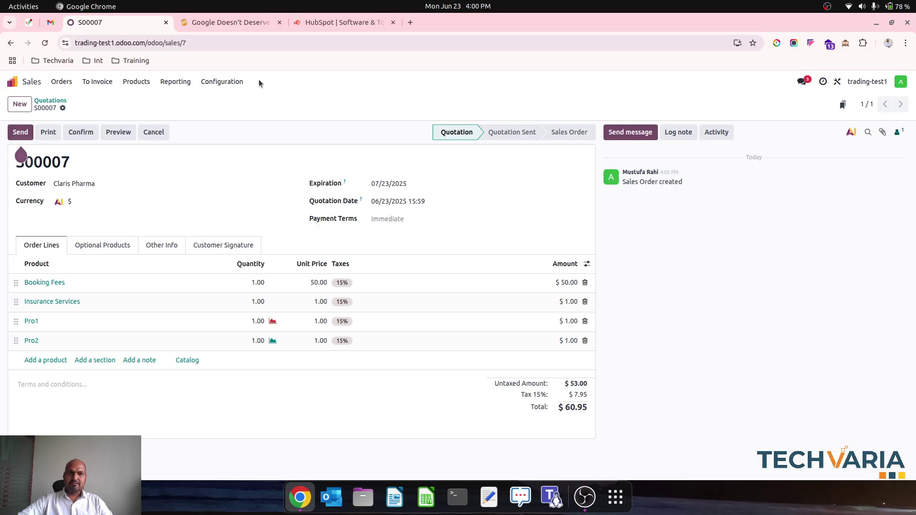
# Step: Open a chat with Agent for Hubspot Innovation in the AI app
pyautogui.click(12, 81)
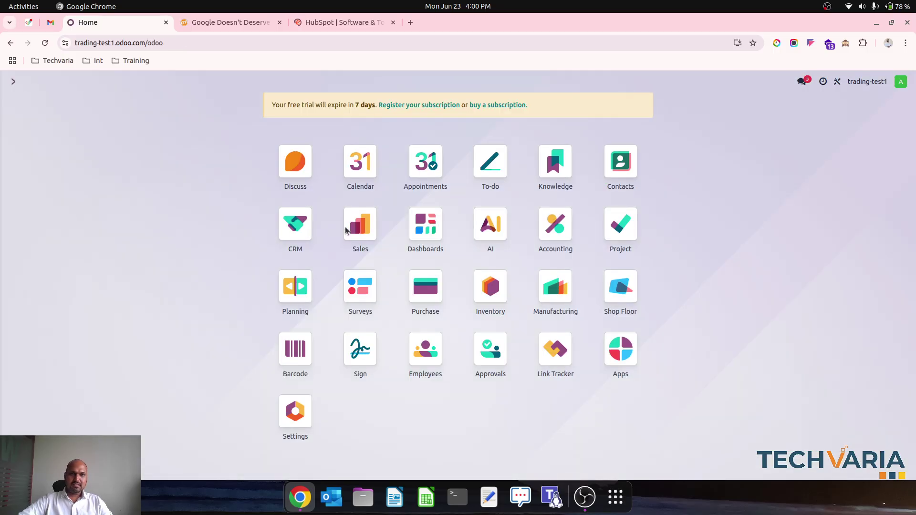
pyautogui.click(476, 234)
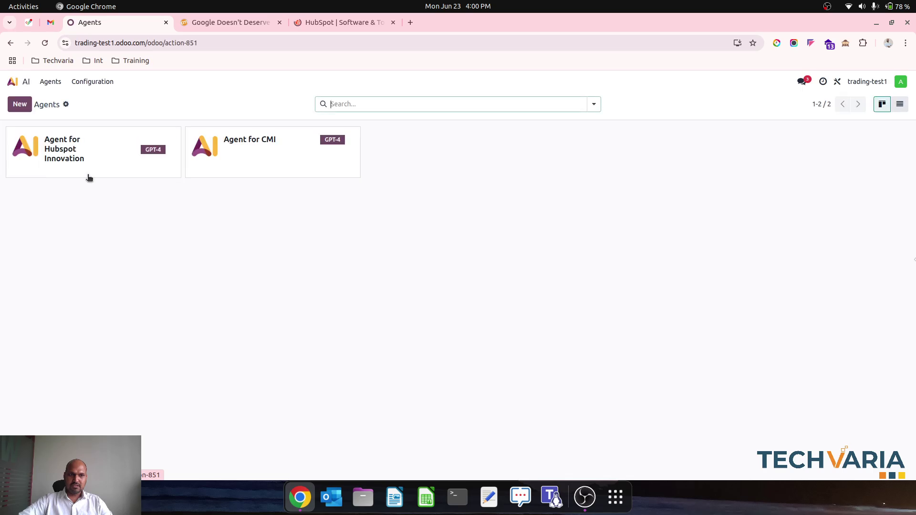
pyautogui.click(77, 156)
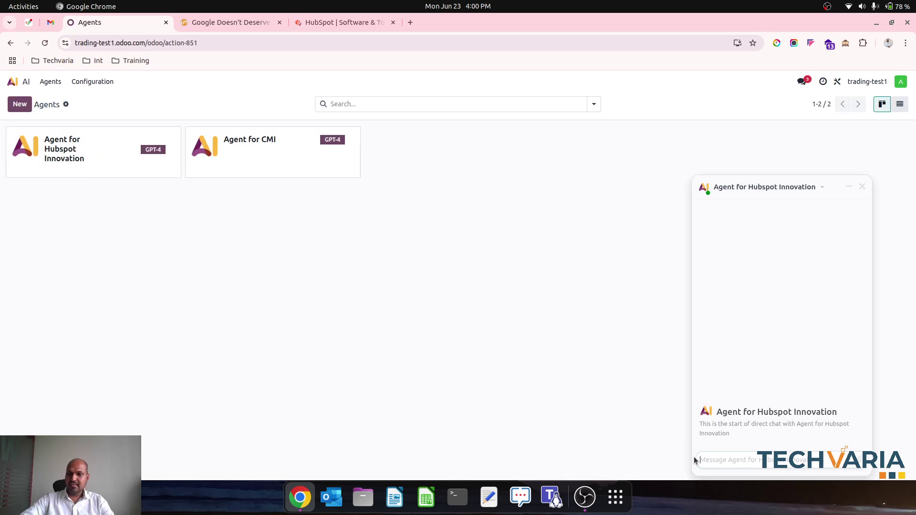
# Step: Ask the agent to draft a quotation email to Claris Pharma and review its reply
pyautogui.write('p')
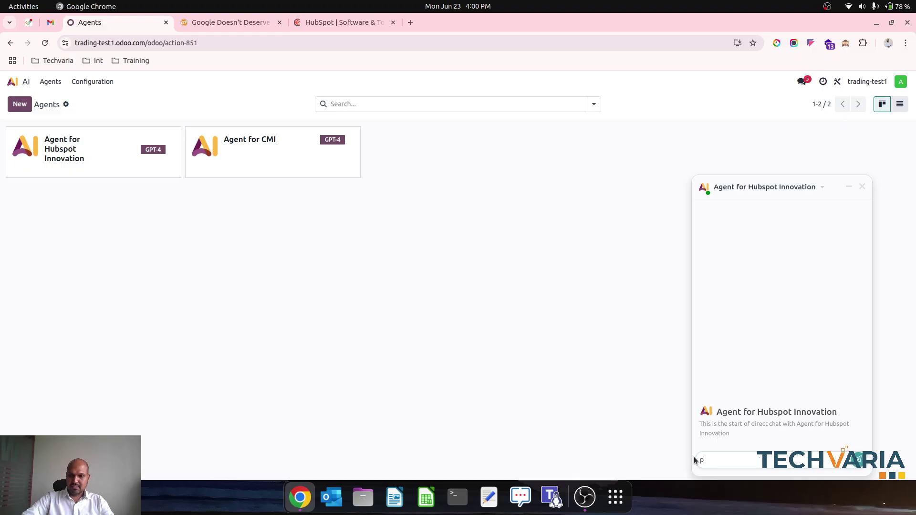
pyautogui.write('kease draft email f')
pyautogui.press('BackSpace')
pyautogui.write('to e')
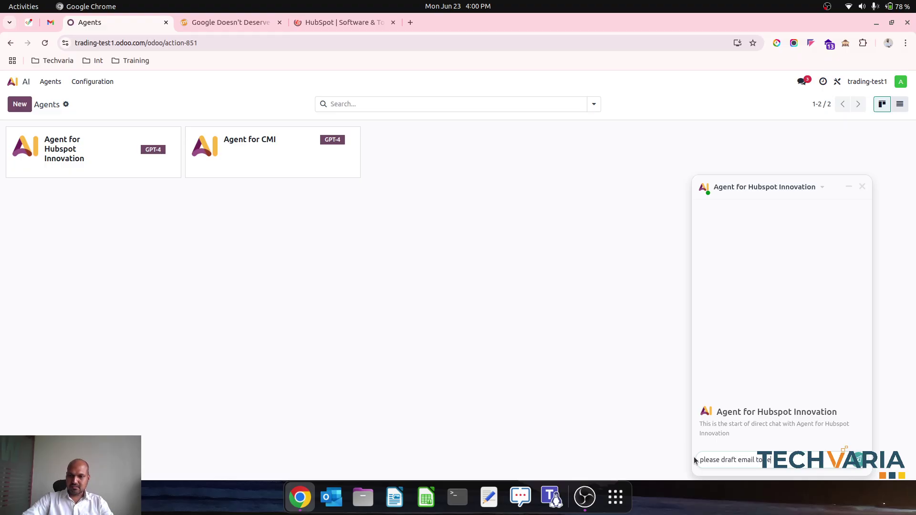
pyautogui.write('maris p')
pyautogui.write('al')
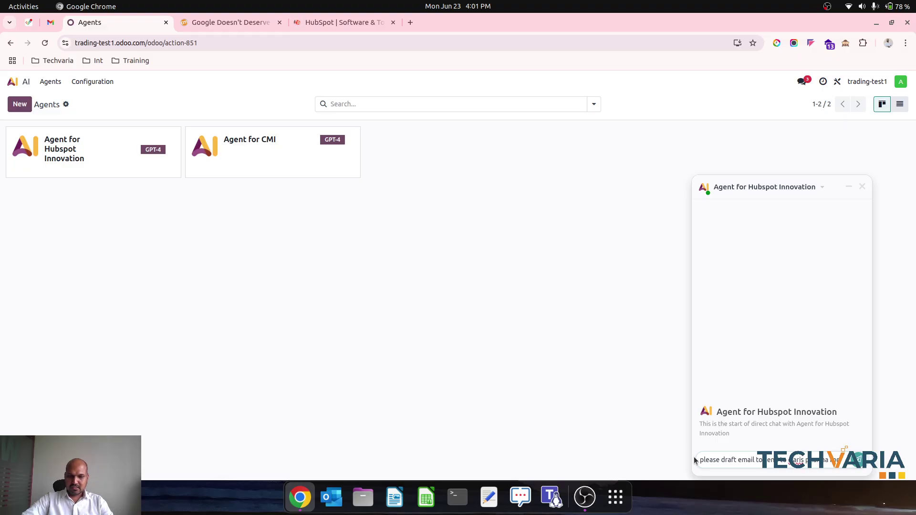
pyautogui.write(' quotation')
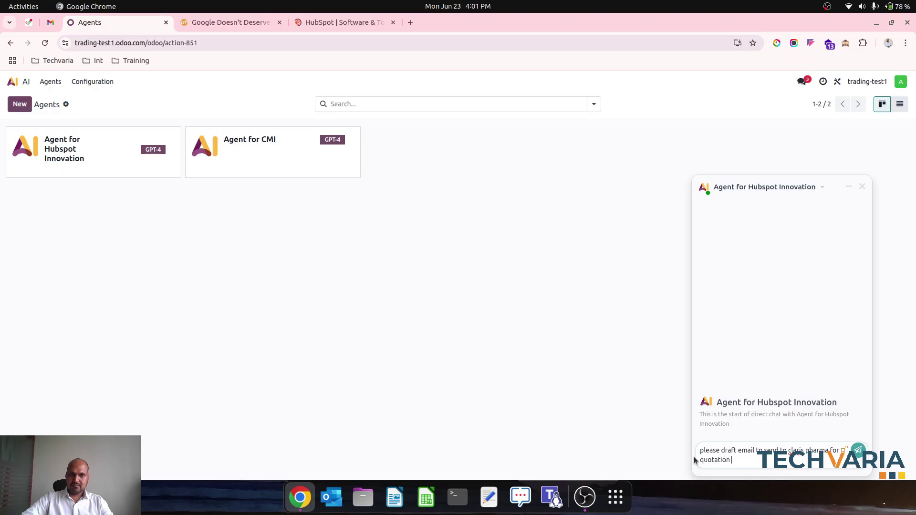
pyautogui.press('Return')
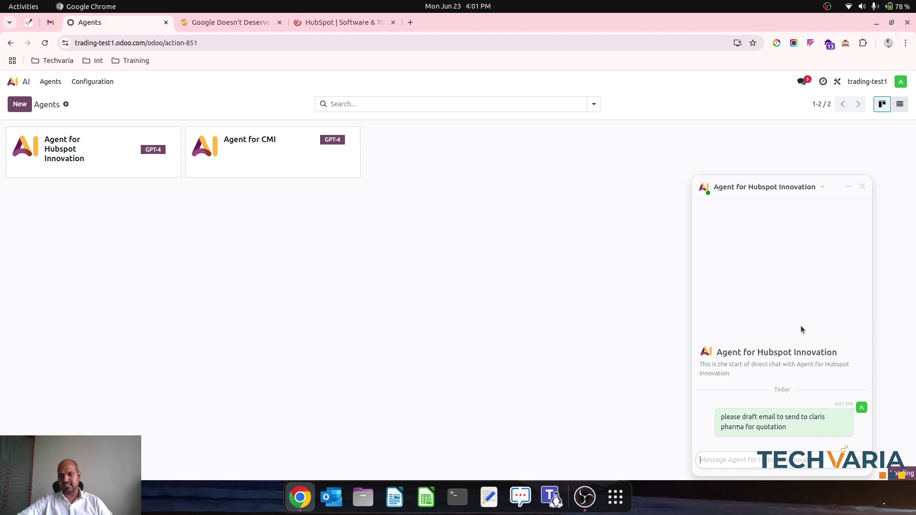
pyautogui.scroll(3, 795, 304)
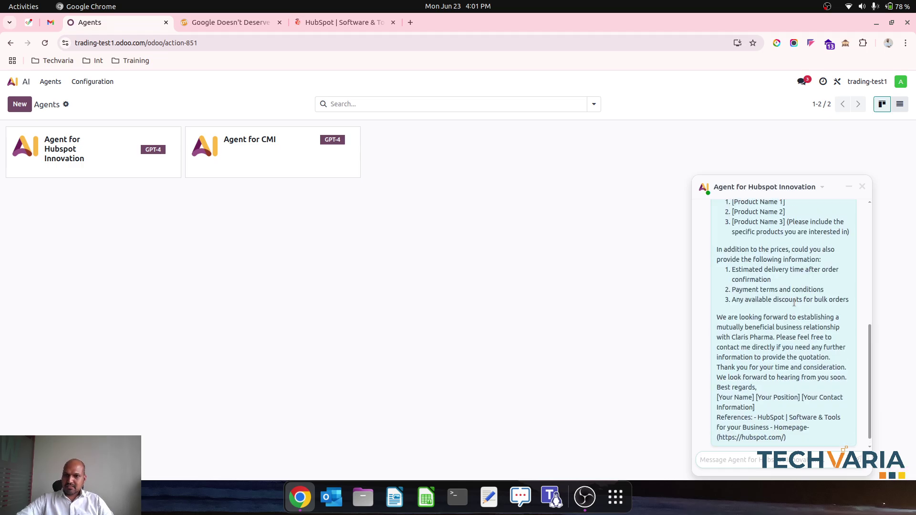
pyautogui.scroll(2, 794, 304)
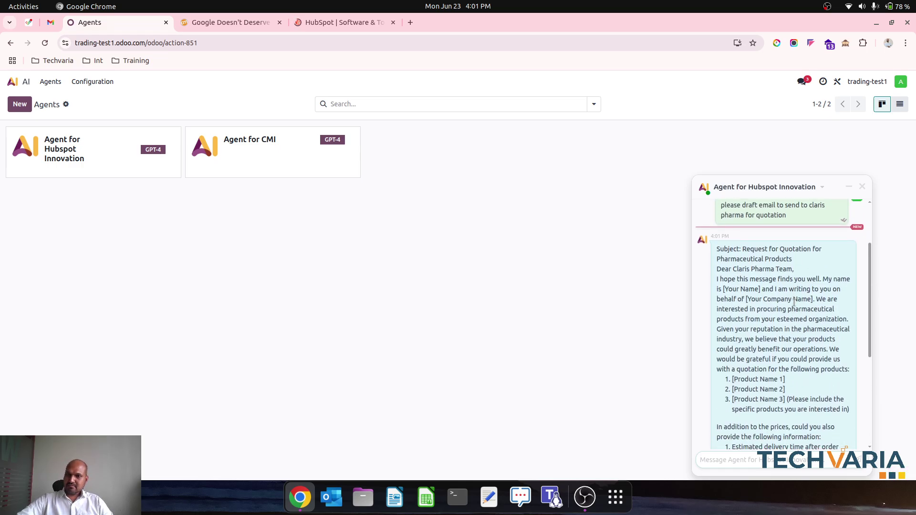
pyautogui.scroll(-3, 765, 264)
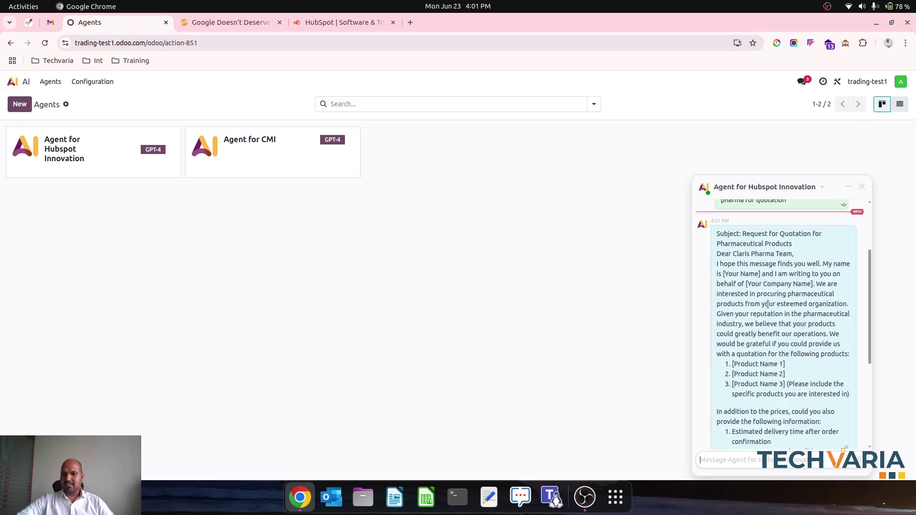
pyautogui.scroll(-5, 767, 314)
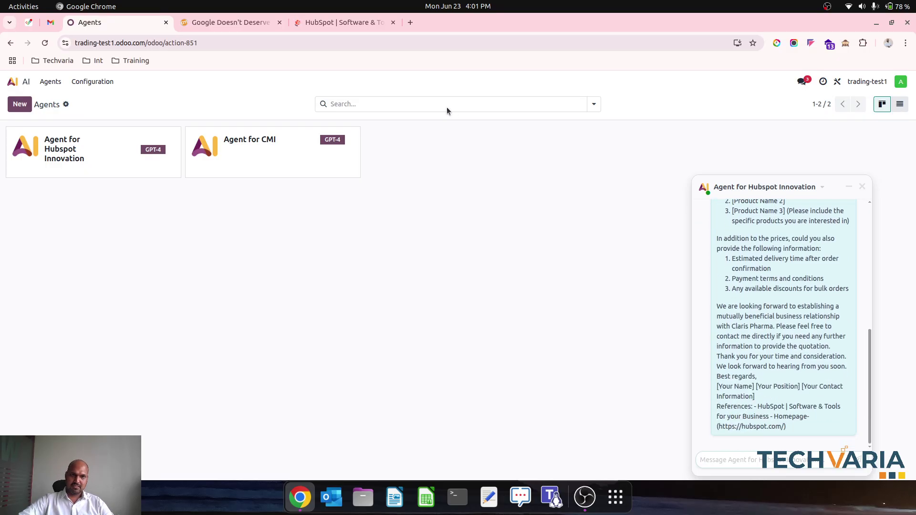
pyautogui.click(13, 81)
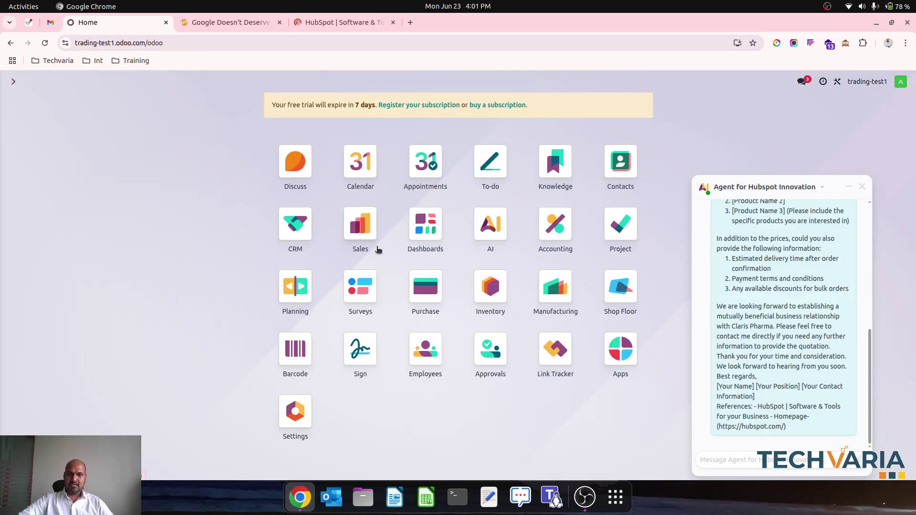
# Step: Open quotation S00007 in Studio and drop an AI Field above Payment Terms
pyautogui.click(357, 238)
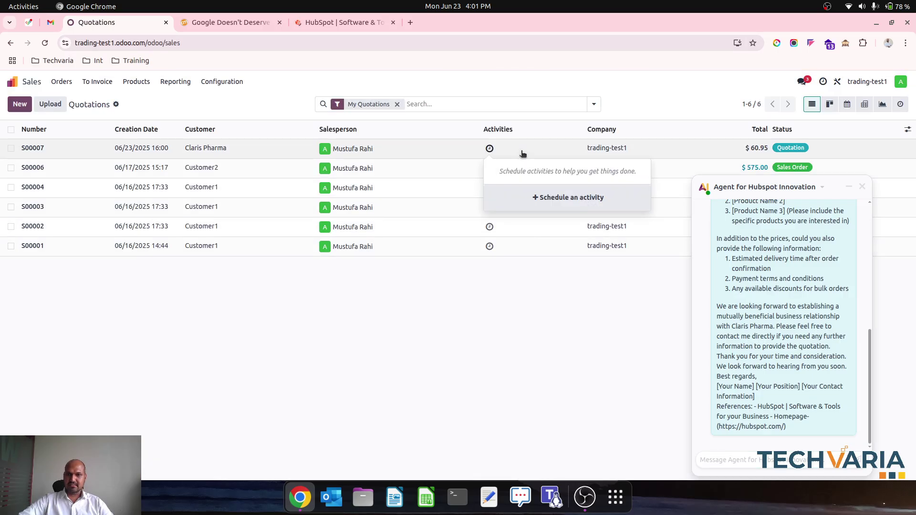
pyautogui.click(348, 149)
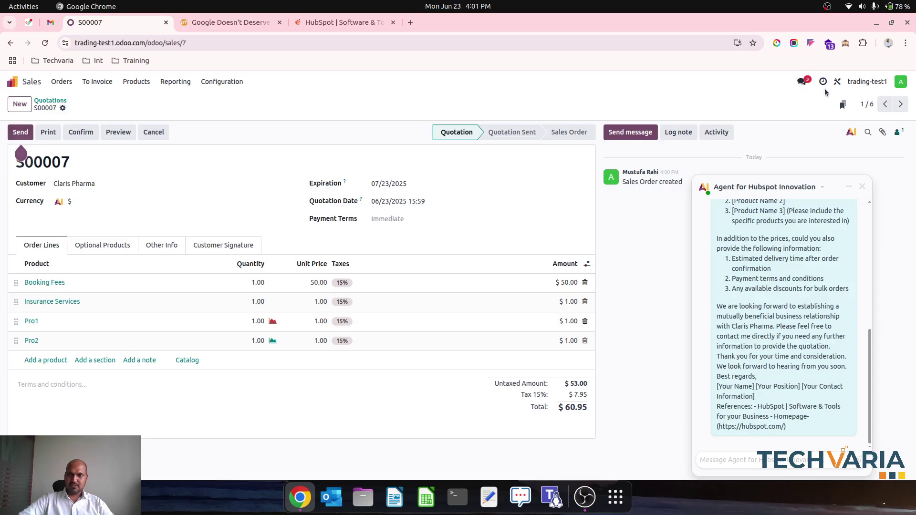
pyautogui.click(837, 81)
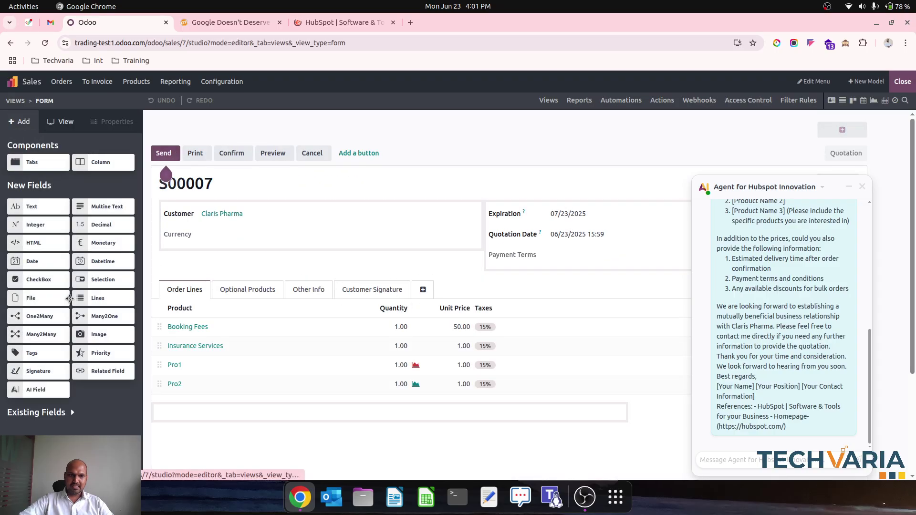
pyautogui.click(67, 413)
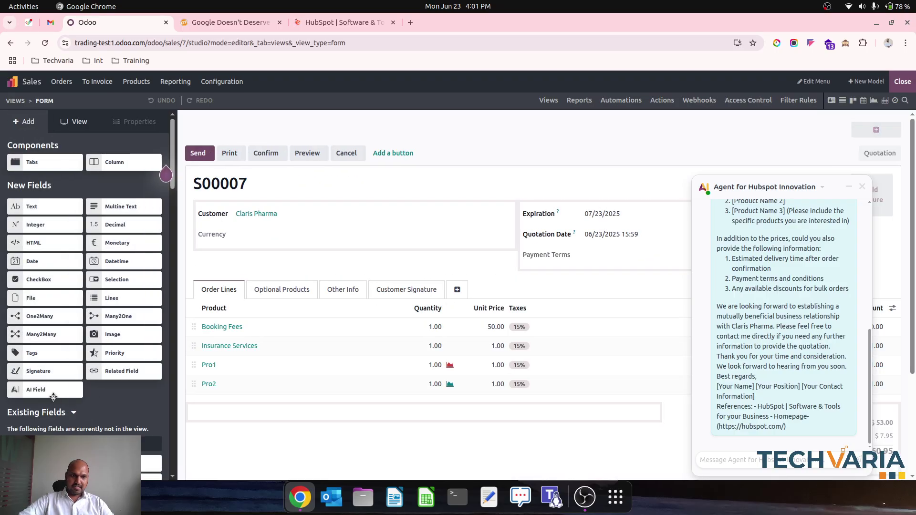
pyautogui.moveTo(49, 391); pyautogui.dragTo(572, 286)
# Step: Make the AI field Multiline Text with prompt 'search hubspot for creating a nice covering letter for quotation'
pyautogui.click(401, 266)
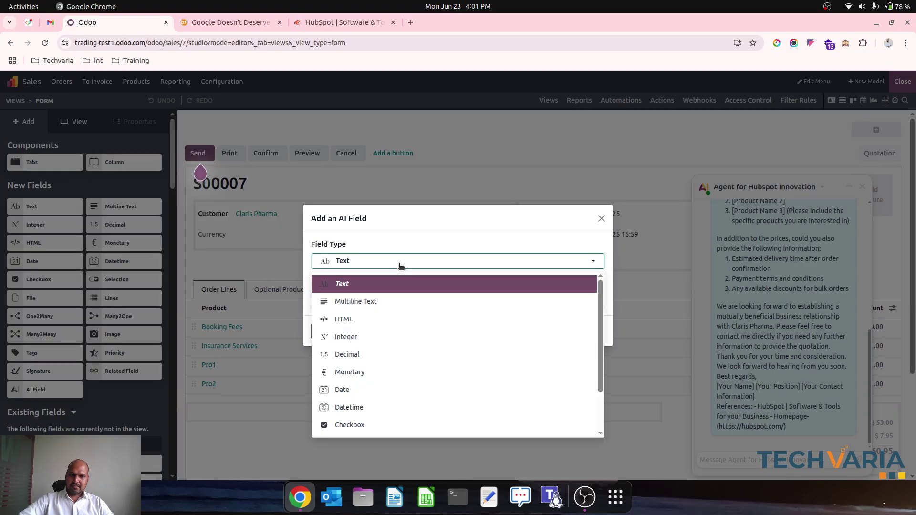
pyautogui.click(384, 301)
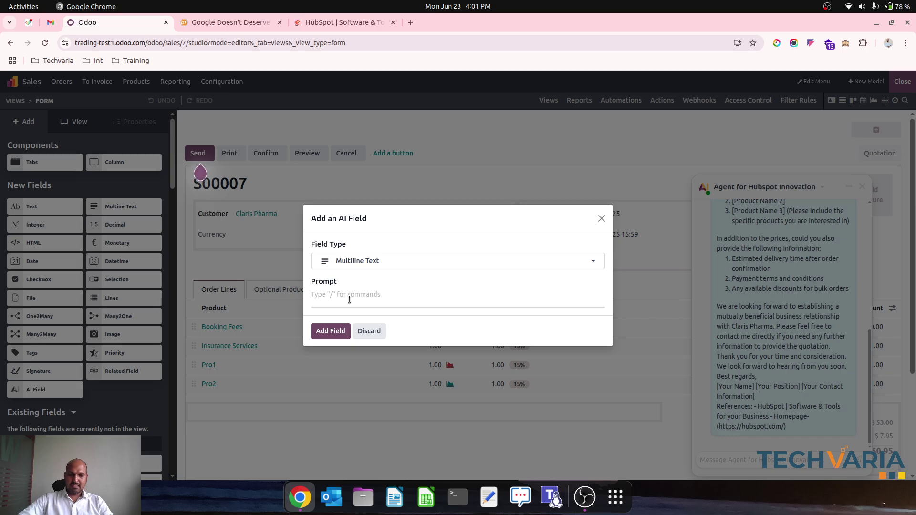
pyautogui.write('sear')
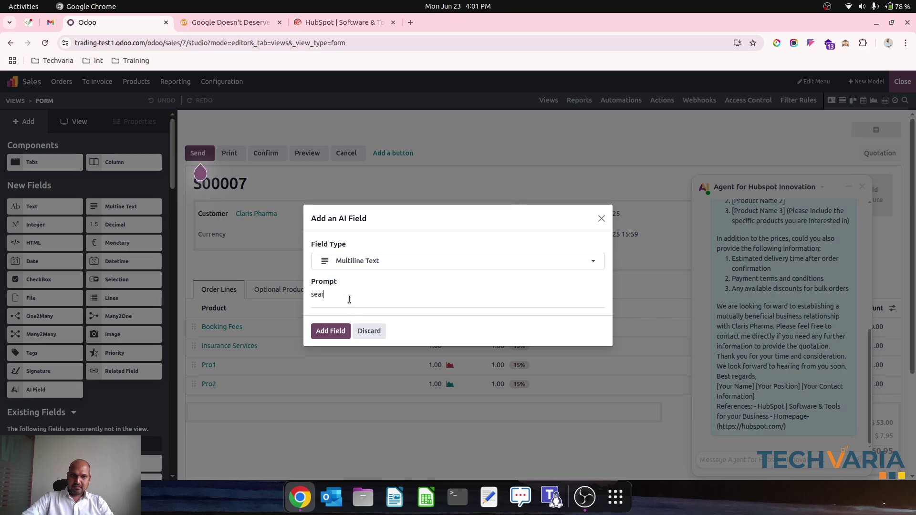
pyautogui.write('ch hubspot for crea')
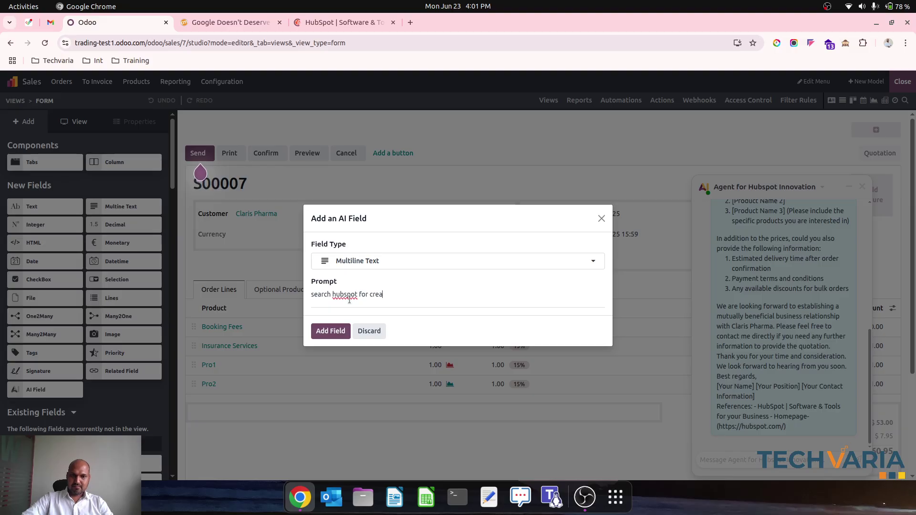
pyautogui.write('ting a nice covering')
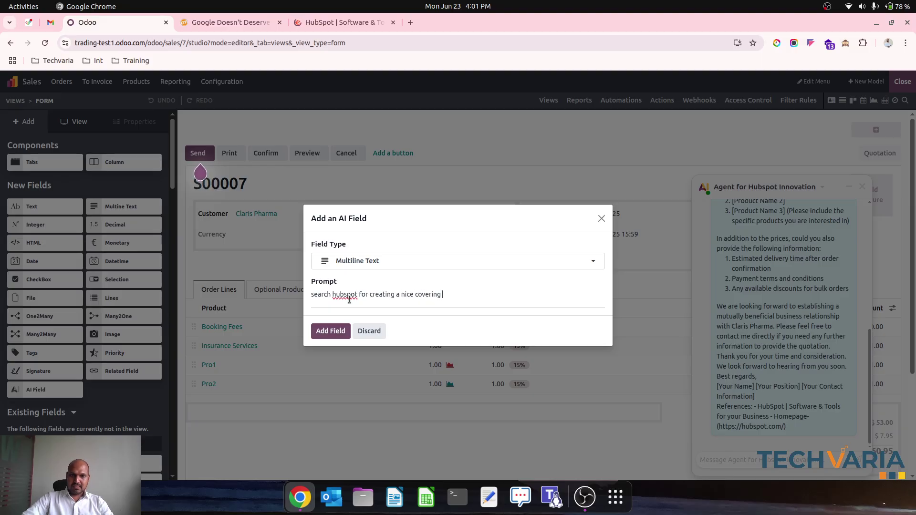
pyautogui.write(' letter for')
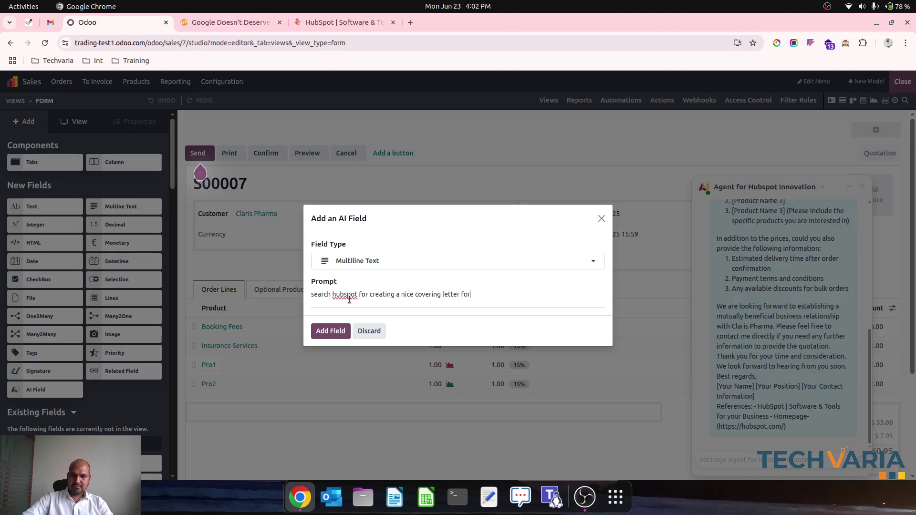
pyautogui.write(' quotation')
pyautogui.press('Return')
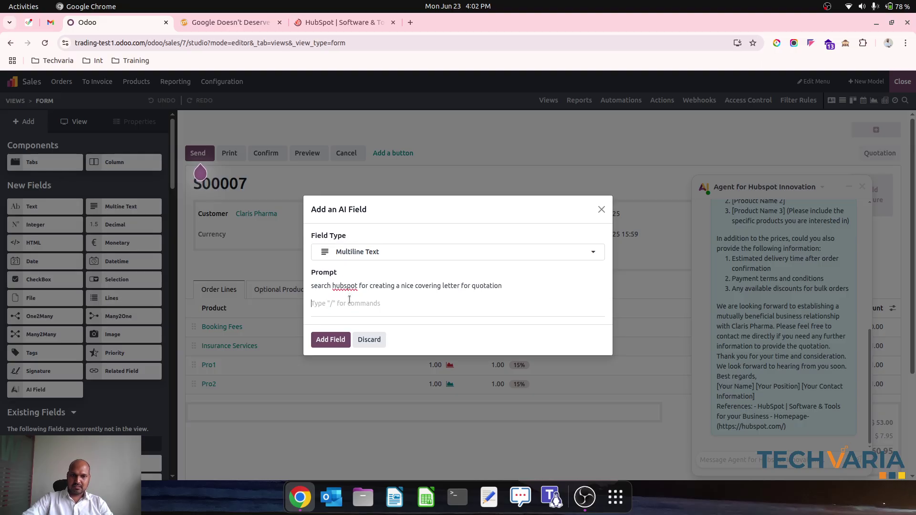
# Step: Insert a reference to the quotation's Customer field into the covering-letter prompt
pyautogui.write('/')
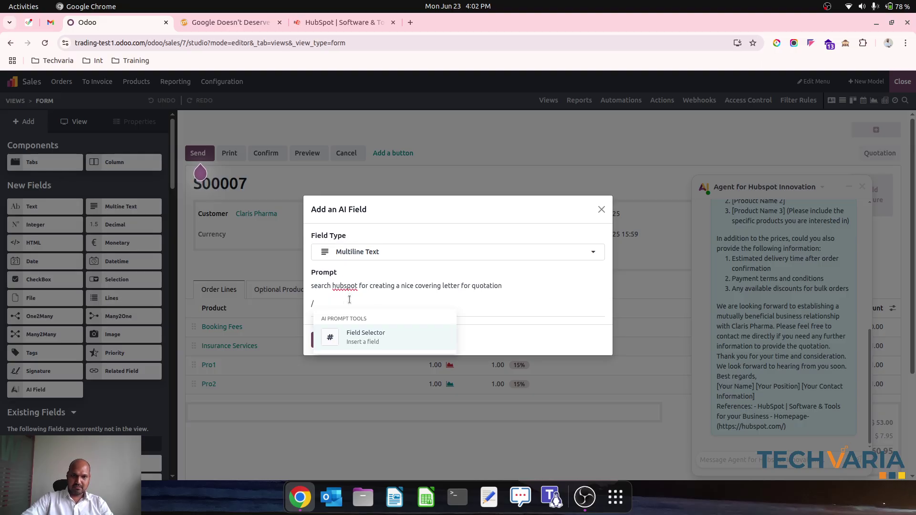
pyautogui.press('Return')
pyautogui.write('compa')
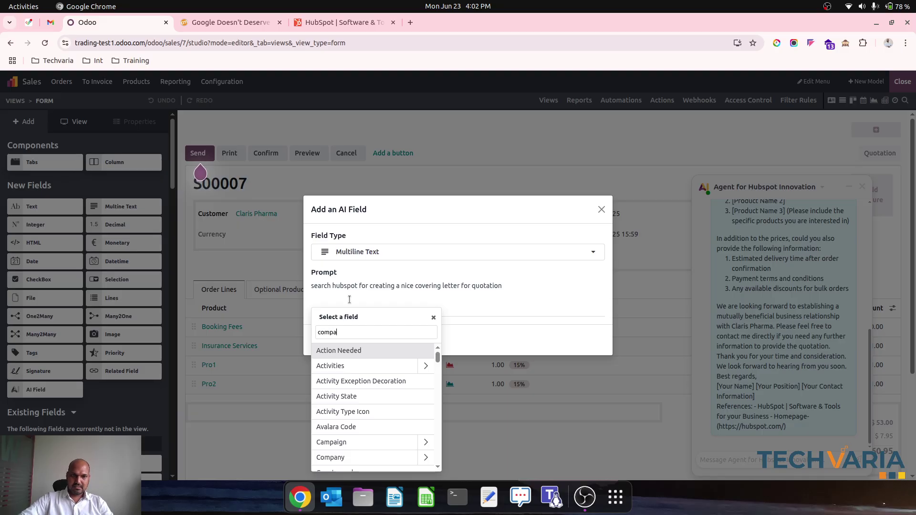
pyautogui.press('BackSpace')
pyautogui.press('BackSpace')
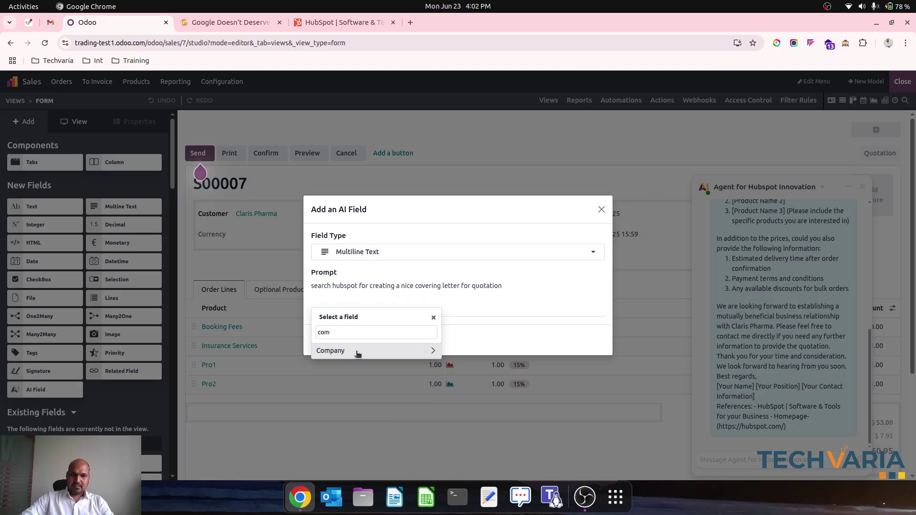
pyautogui.press('BackSpace')
pyautogui.press('BackSpace')
pyautogui.press('BackSpace')
pyautogui.write('cust')
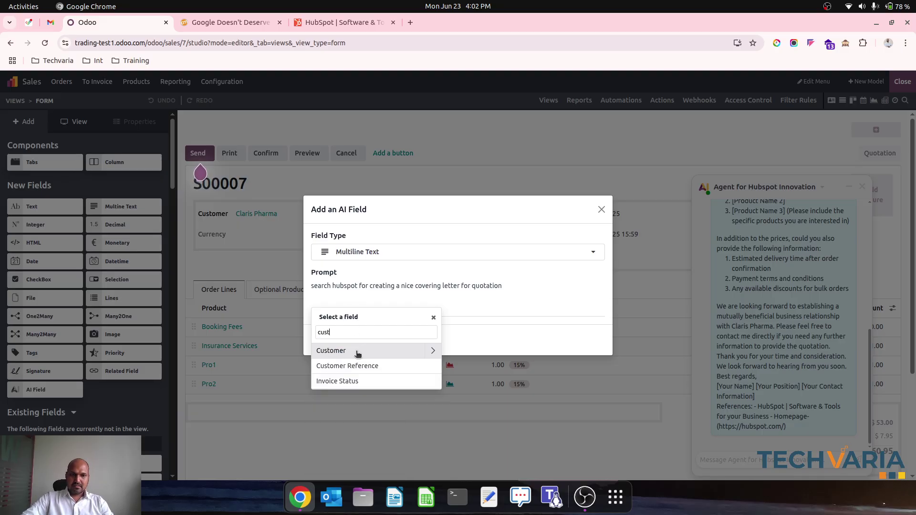
pyautogui.click(358, 354)
pyautogui.click(329, 382)
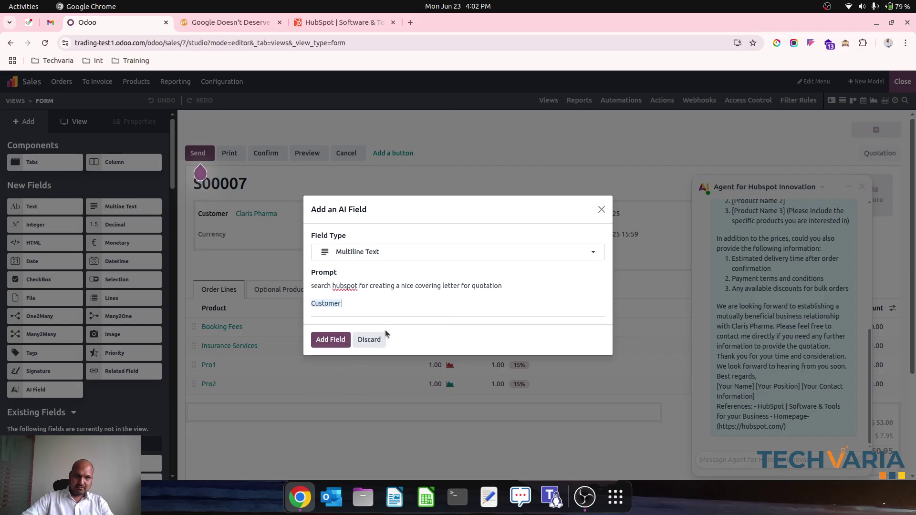
# Step: Search the field picker for 'prd', then close it without choosing a field
pyautogui.write('/')
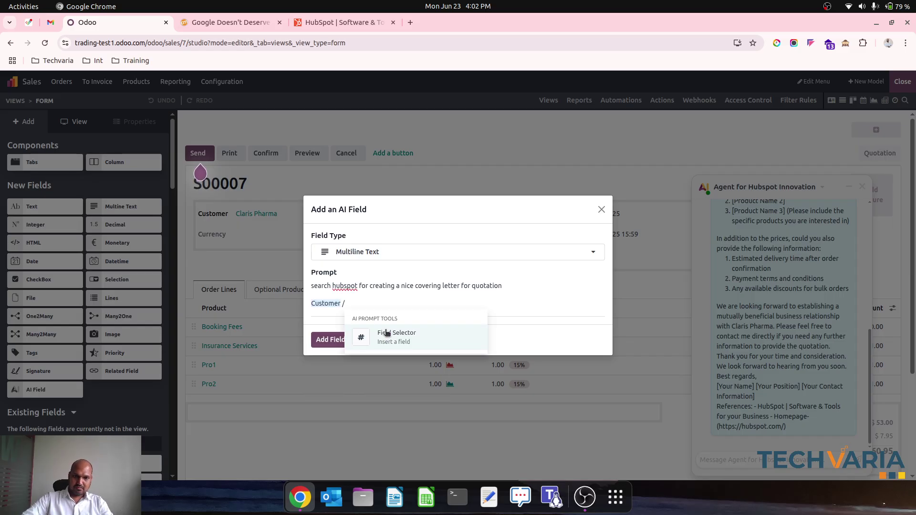
pyautogui.click(387, 333)
pyautogui.write('pr')
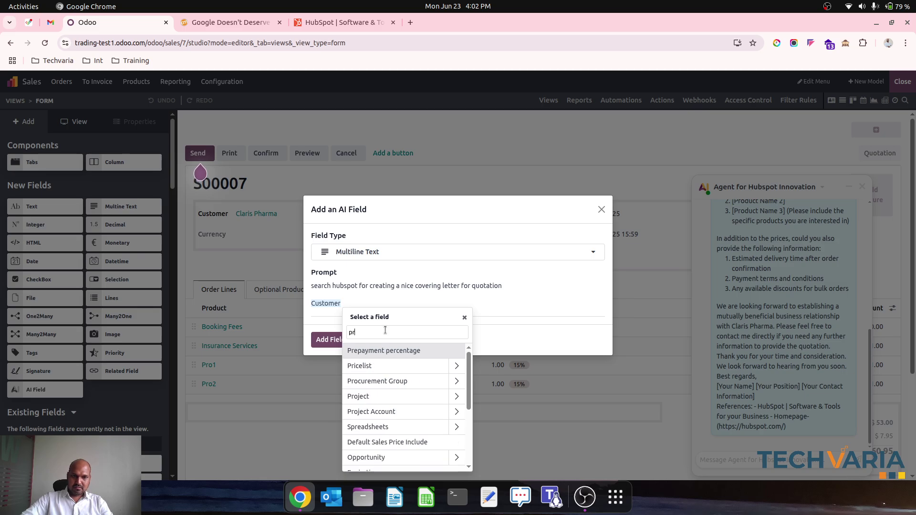
pyautogui.write('d')
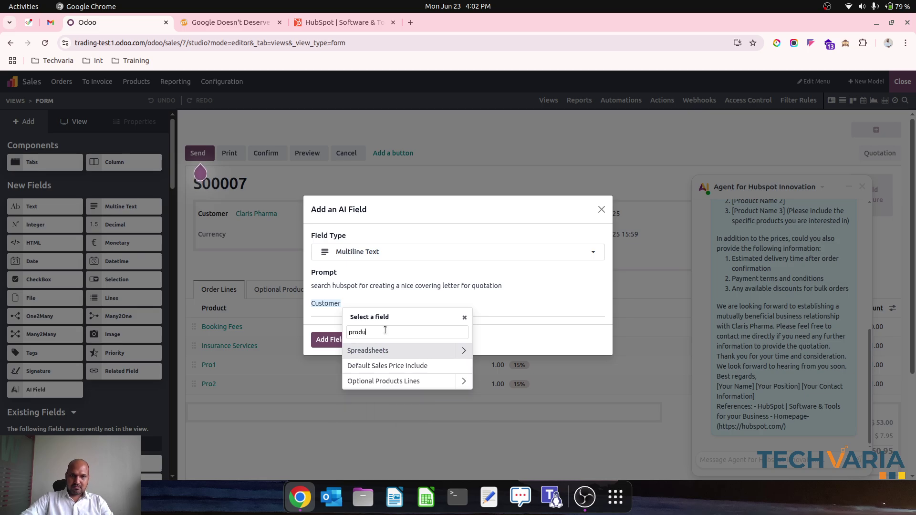
pyautogui.press('BackSpace')
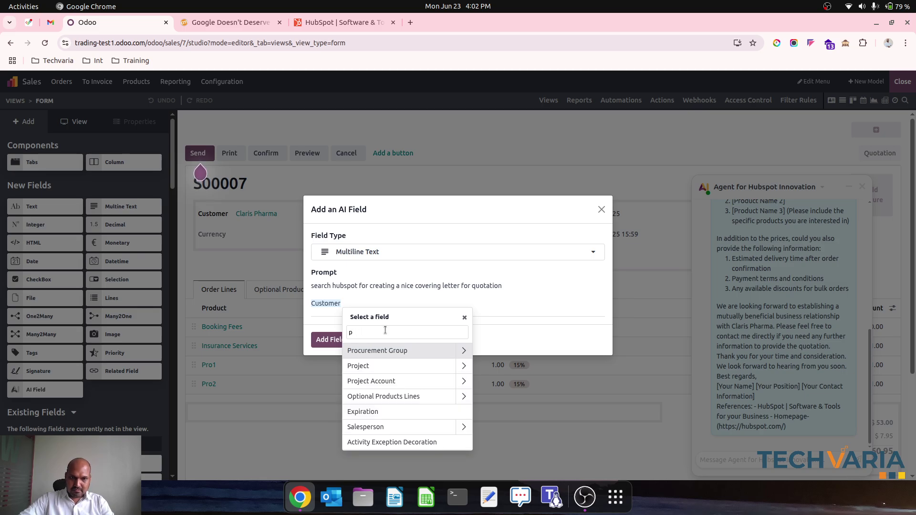
pyautogui.press('BackSpace')
pyautogui.press('Escape')
# Step: Reopen the field picker and look for product fields with 'pro', 've' and 'pod'
pyautogui.write('/')
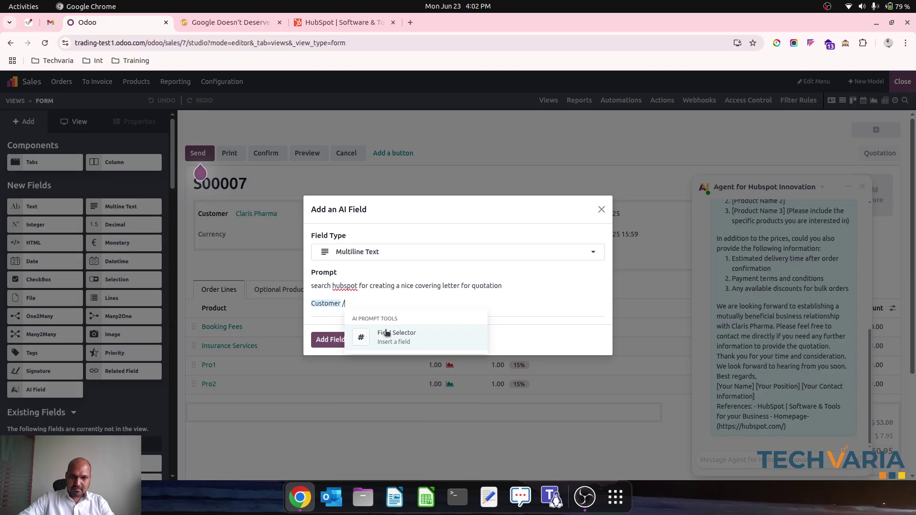
pyautogui.click(414, 332)
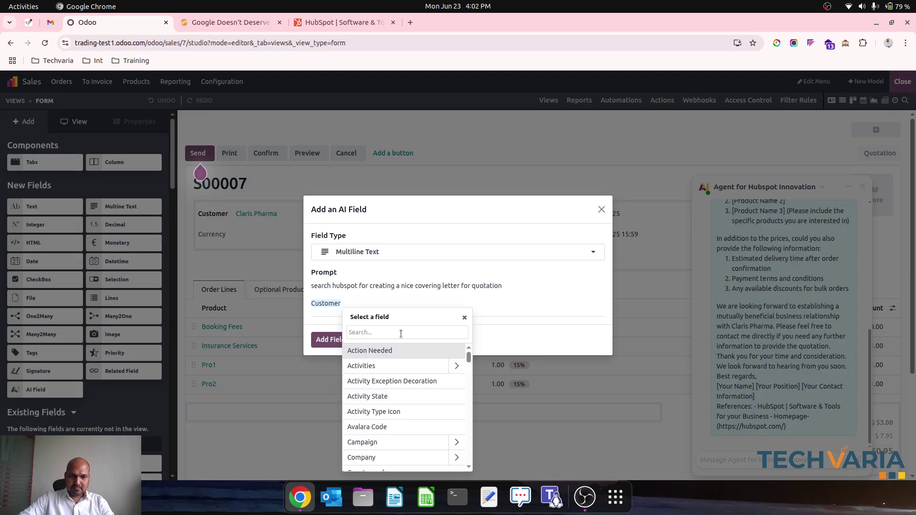
pyautogui.write('pro')
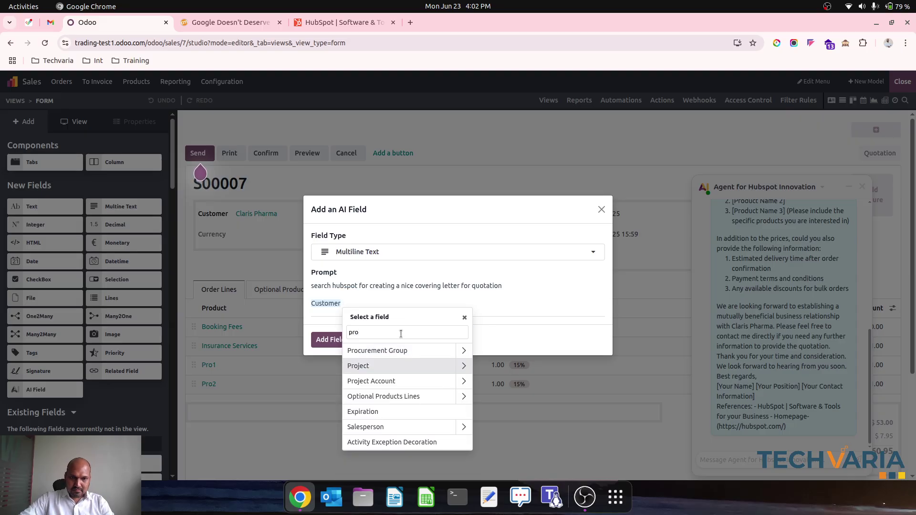
pyautogui.press('Down')
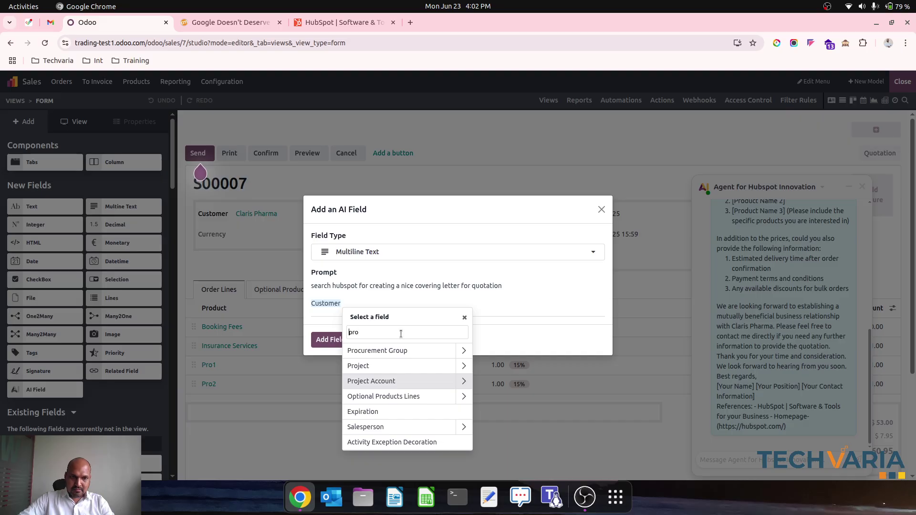
pyautogui.press('Up')
pyautogui.press('Up')
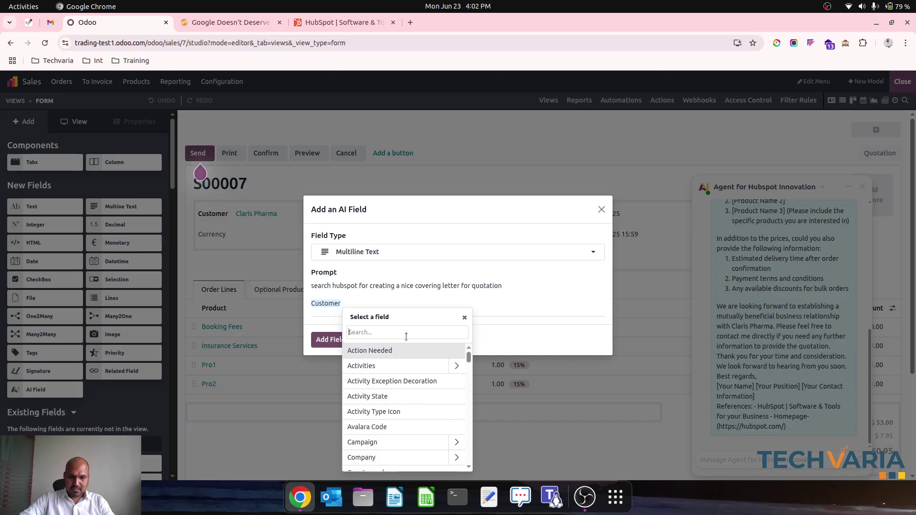
pyautogui.write('ve')
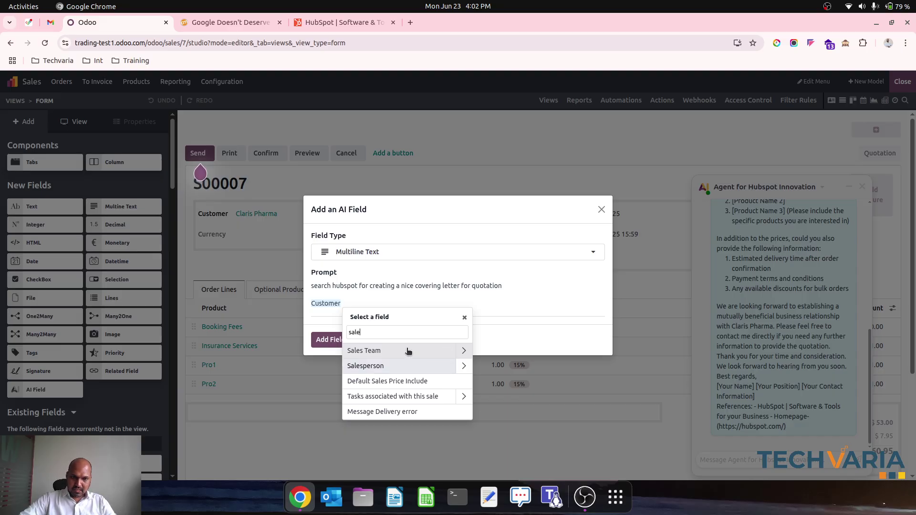
pyautogui.press('BackSpace')
pyautogui.press('BackSpace')
pyautogui.write('pod')
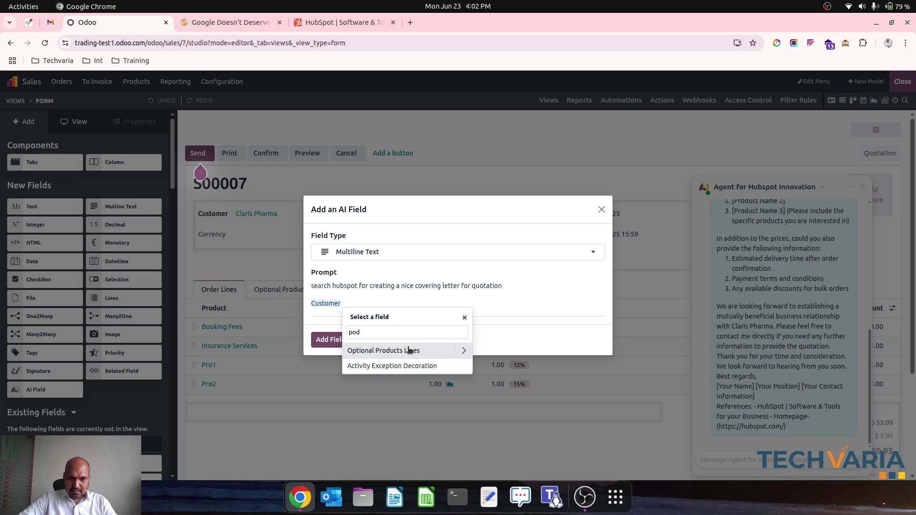
pyautogui.press('BackSpace')
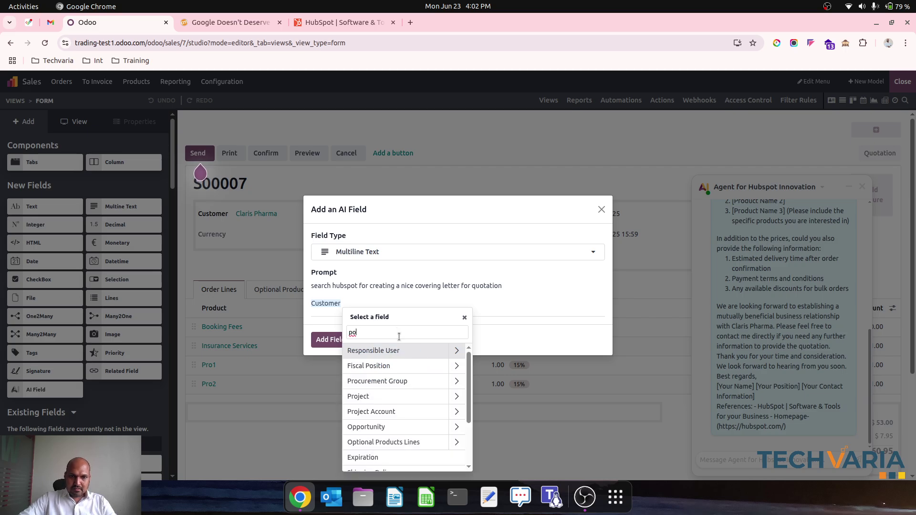
# Step: Insert the Total field reference after Customer and add the 'New AI Multiline Text' field
pyautogui.press('BackSpace')
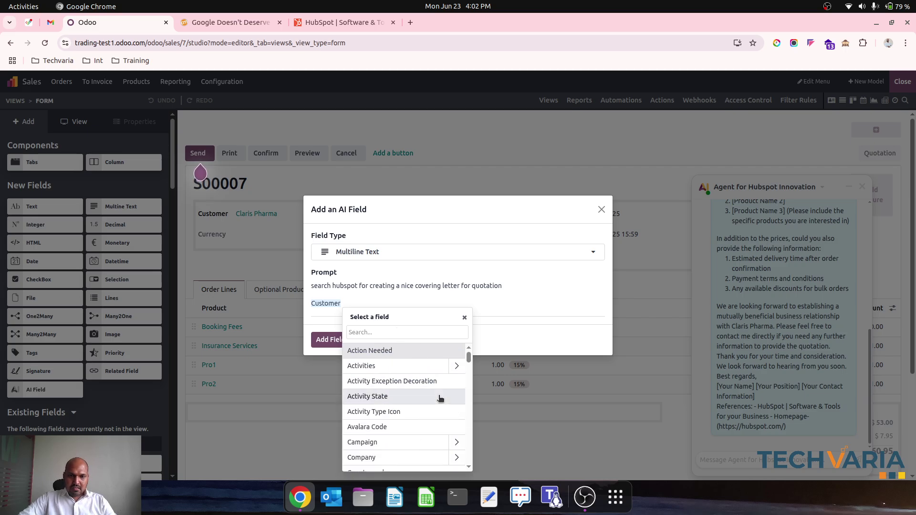
pyautogui.scroll(-5, 430, 397)
pyautogui.scroll(-5, 441, 399)
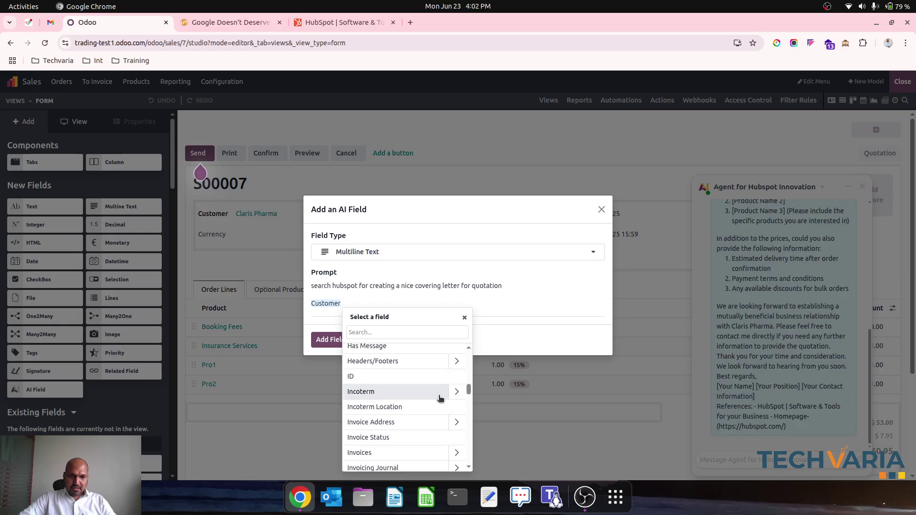
pyautogui.scroll(-4, 440, 399)
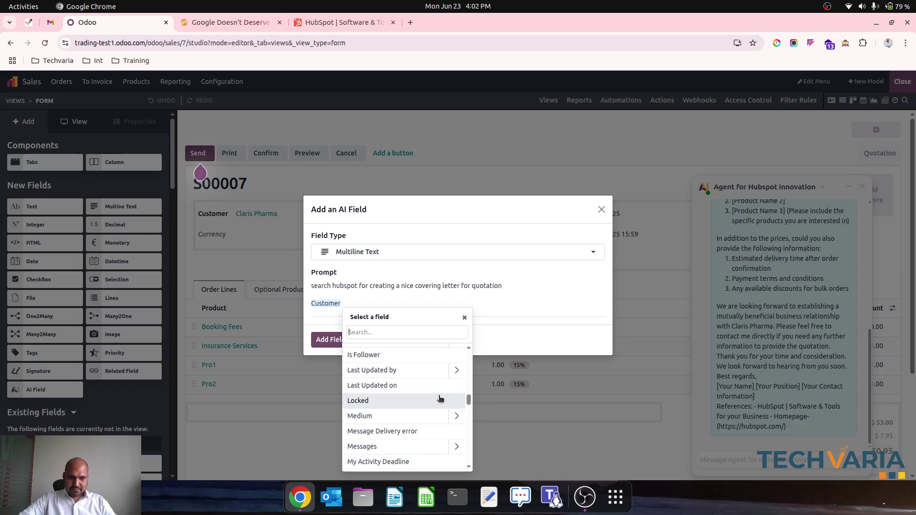
pyautogui.scroll(-5, 440, 399)
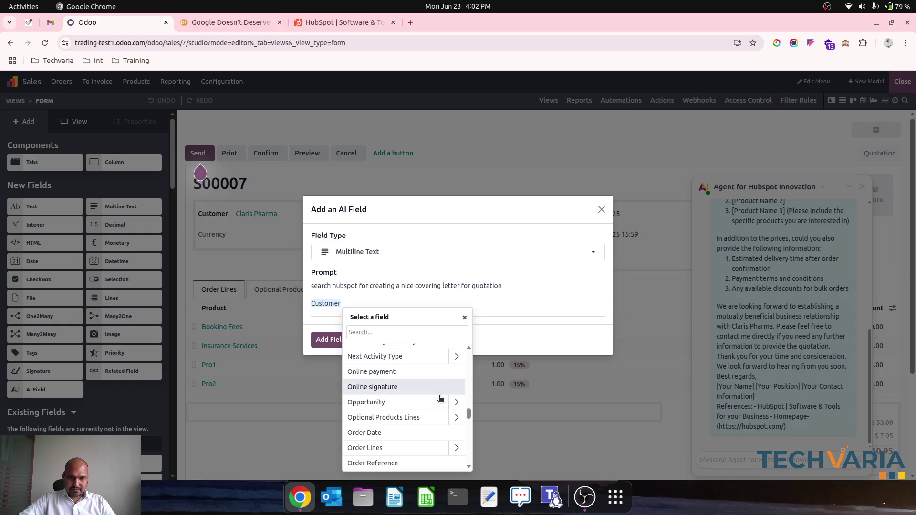
pyautogui.scroll(-4, 440, 399)
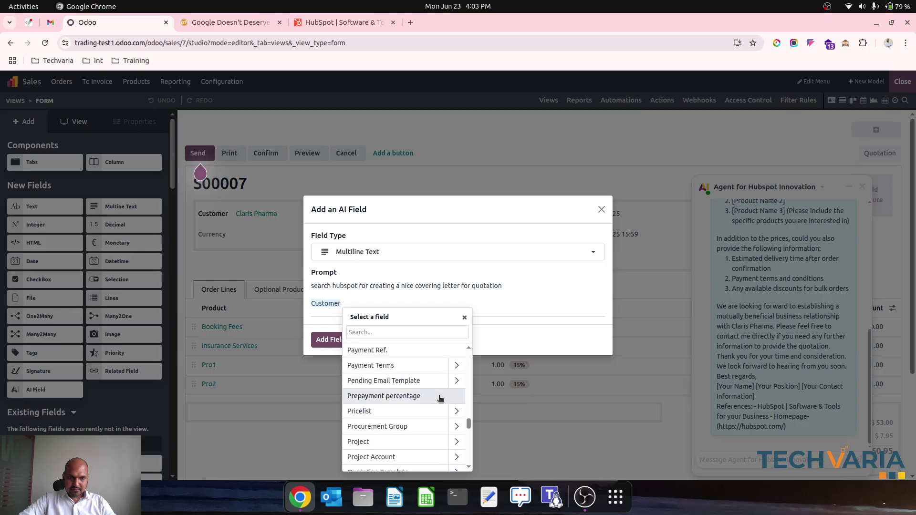
pyautogui.scroll(-3, 440, 399)
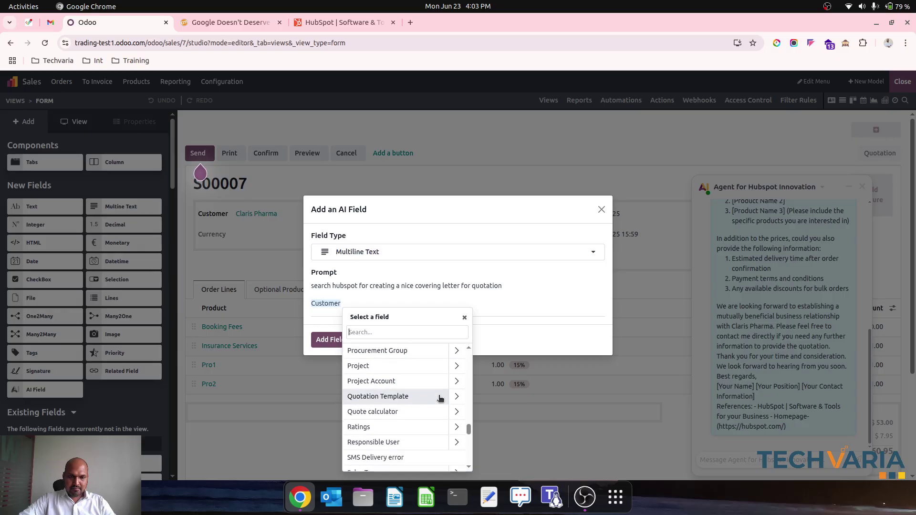
pyautogui.scroll(-1, 440, 398)
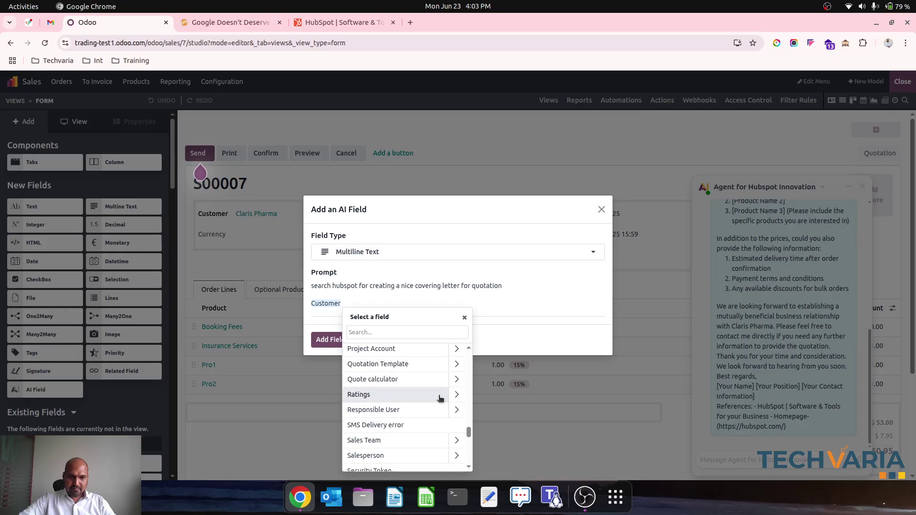
pyautogui.scroll(-2, 440, 399)
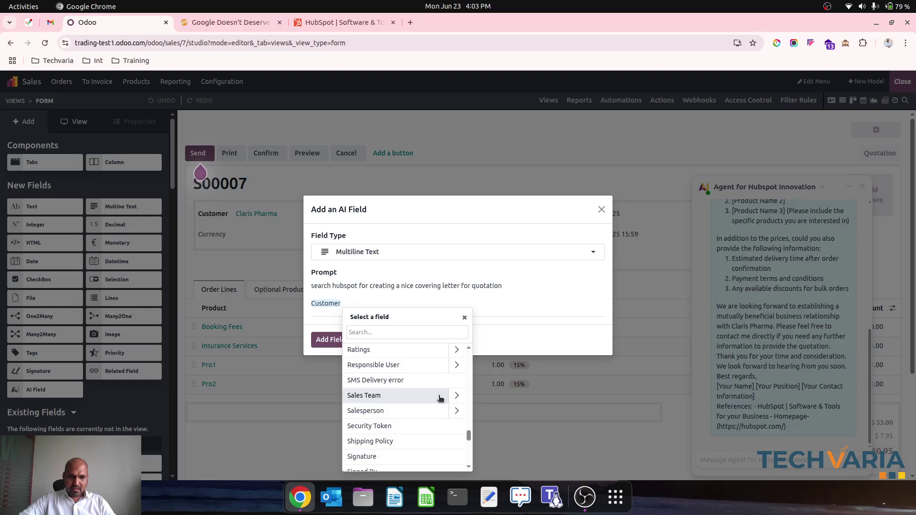
pyautogui.scroll(-4, 440, 399)
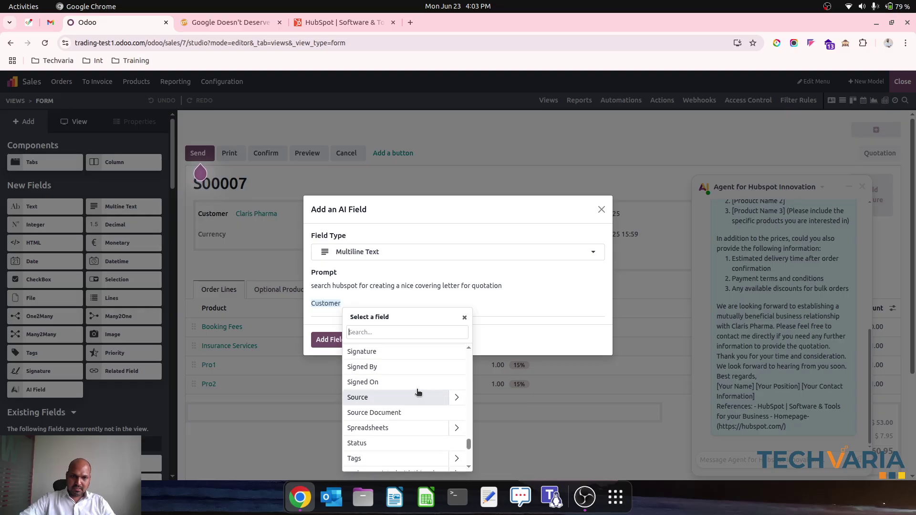
pyautogui.scroll(-5, 418, 429)
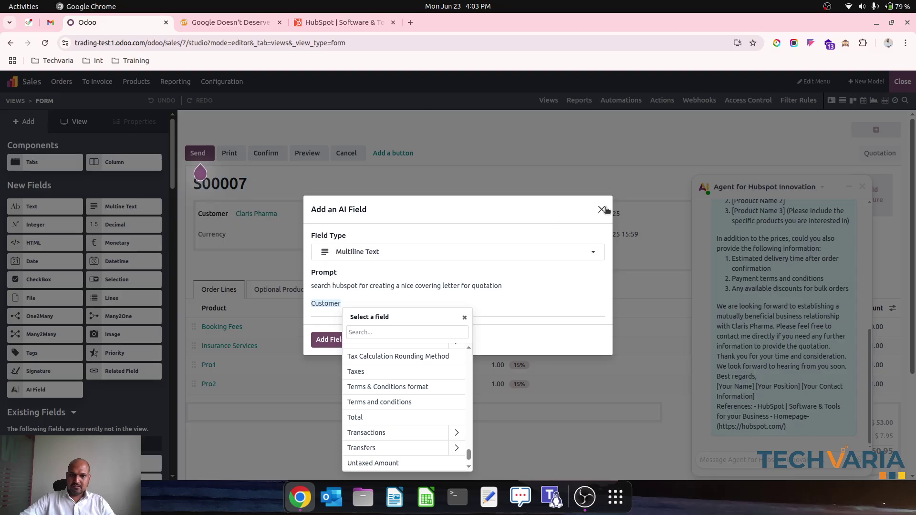
pyautogui.scroll(-1, 430, 422)
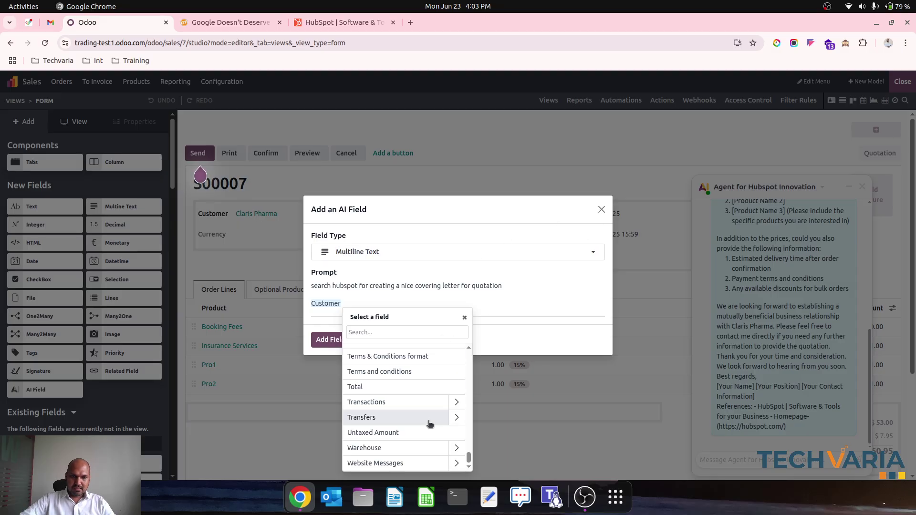
pyautogui.click(394, 387)
pyautogui.press('Return')
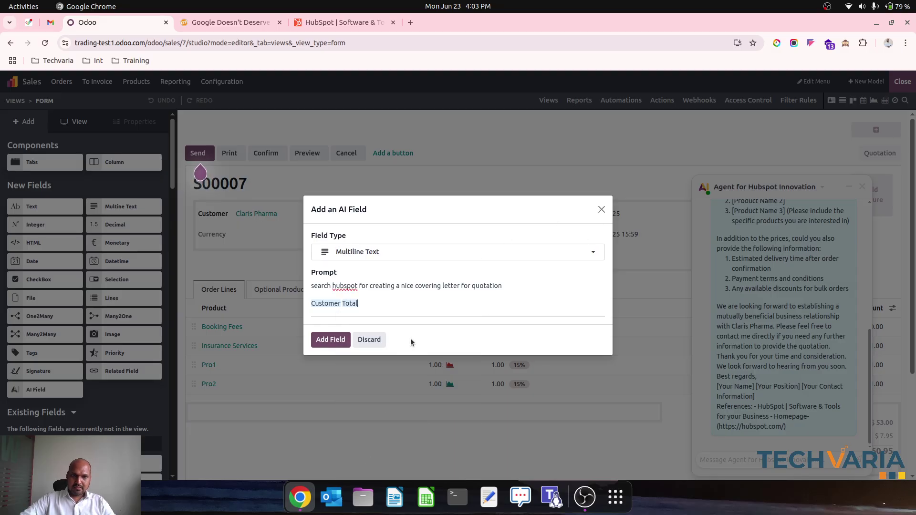
pyautogui.click(330, 340)
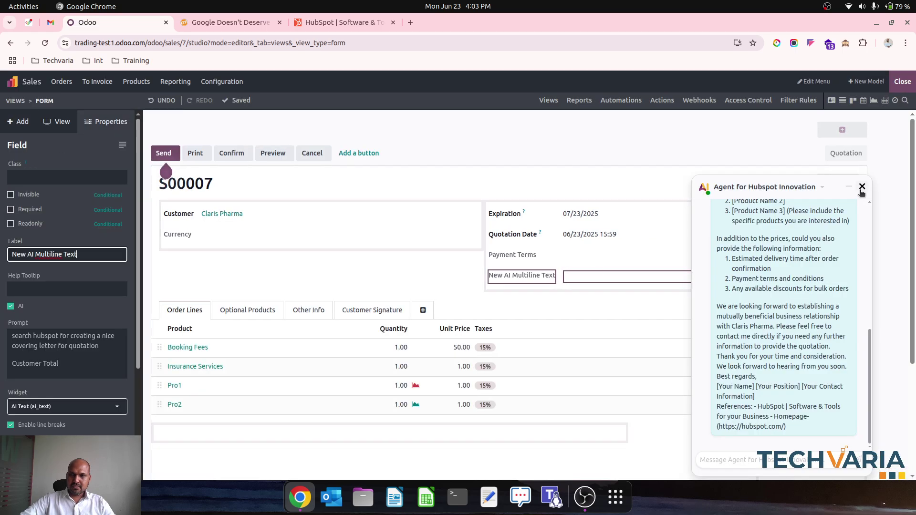
# Step: Back on quotation S00007, have AI generate the covering letter in New AI Multiline Text
pyautogui.click(862, 187)
pyautogui.click(903, 81)
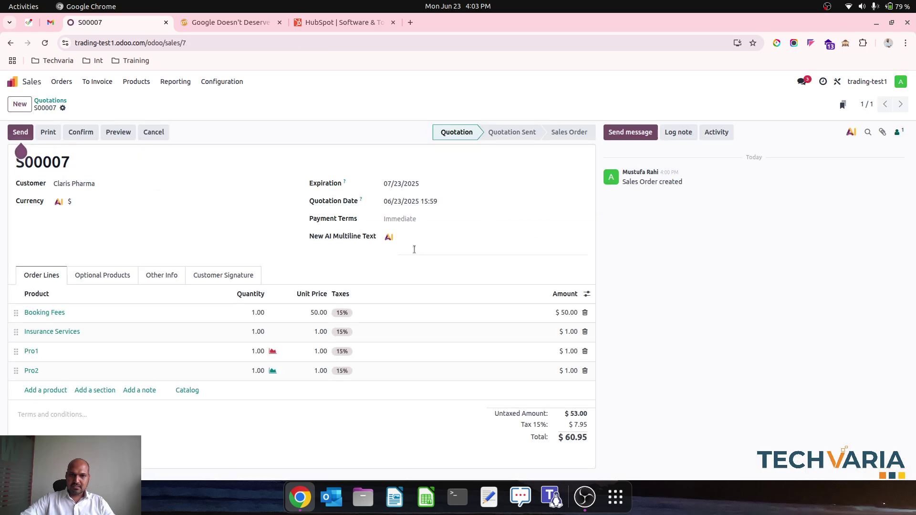
pyautogui.click(406, 242)
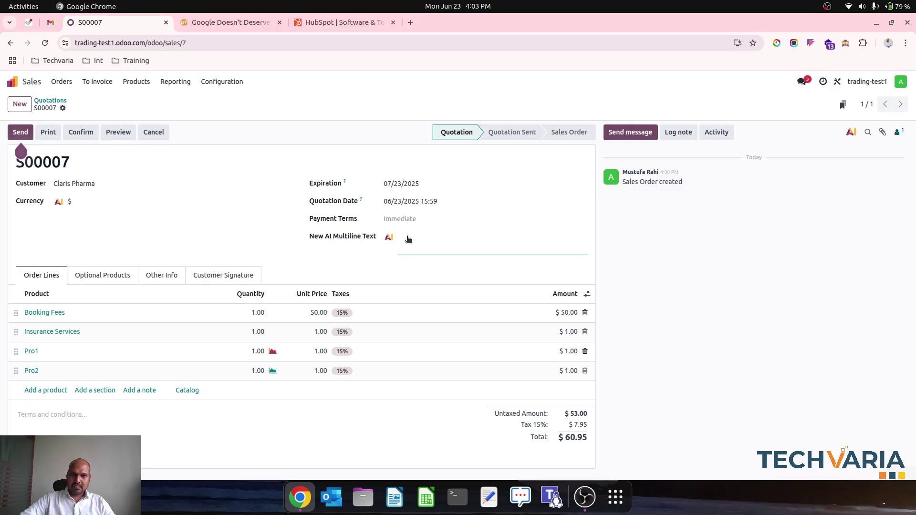
pyautogui.click(389, 238)
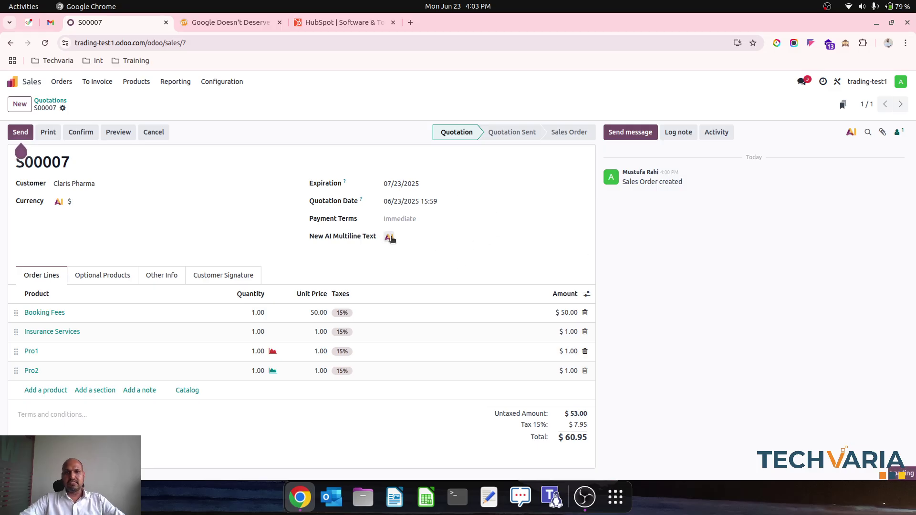
# Step: Review the generated letter citing the $60.95 total and switch the form into Studio
pyautogui.scroll(-2, 454, 310)
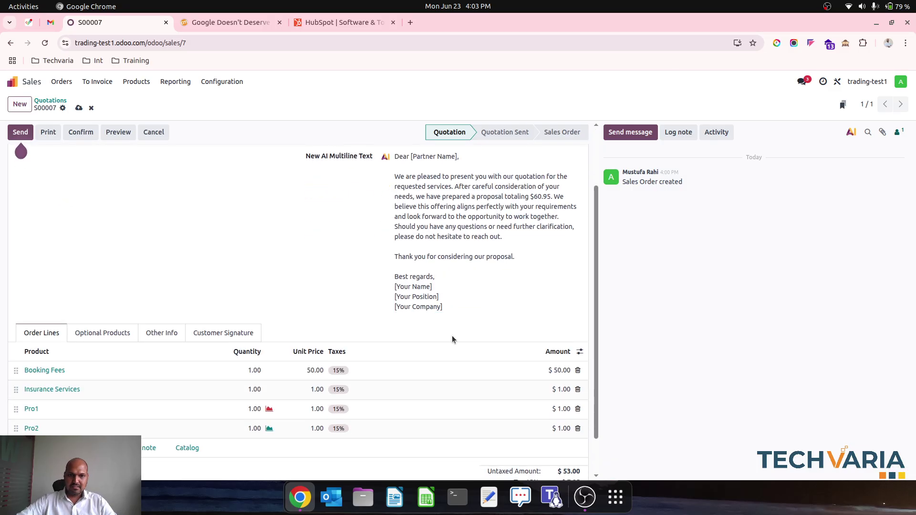
pyautogui.scroll(2, 451, 334)
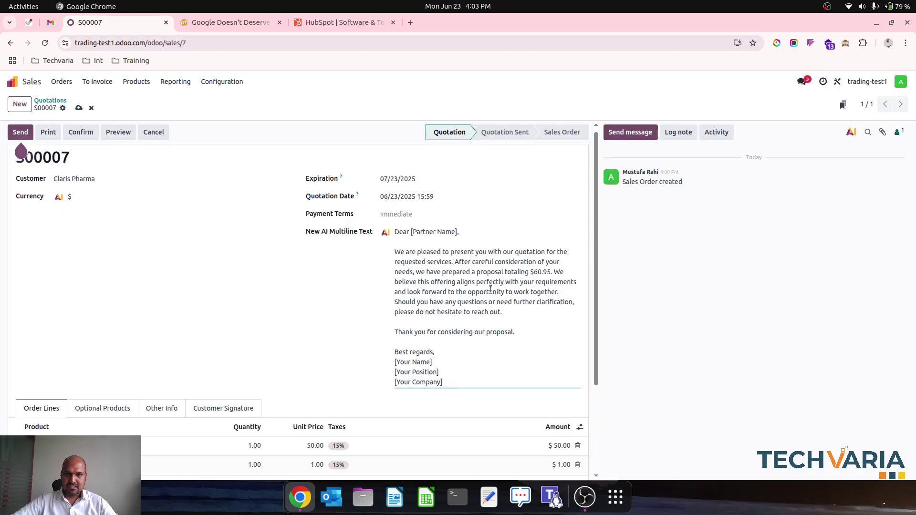
pyautogui.scroll(-3, 489, 299)
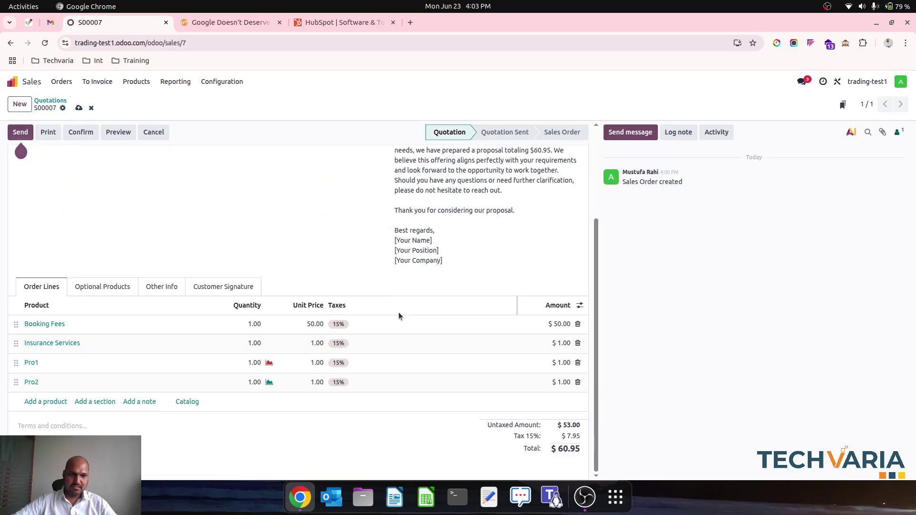
pyautogui.scroll(3, 277, 356)
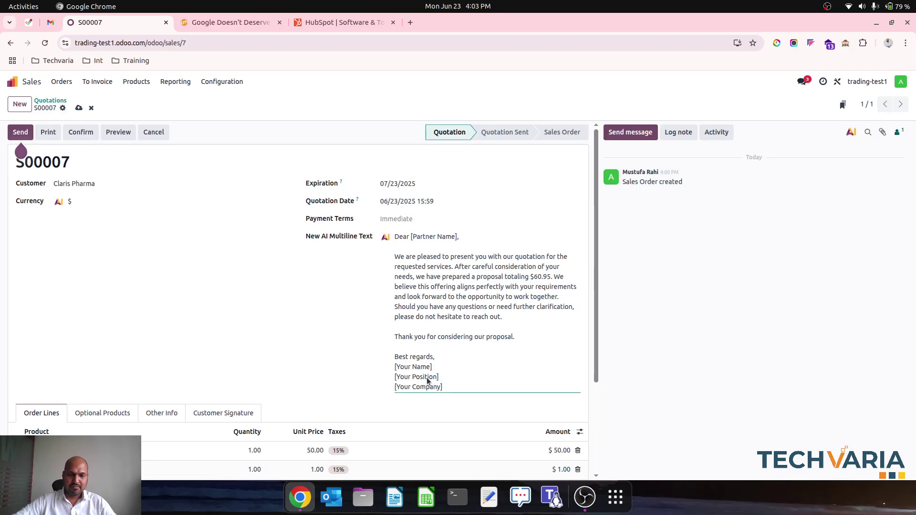
pyautogui.scroll(-3, 311, 393)
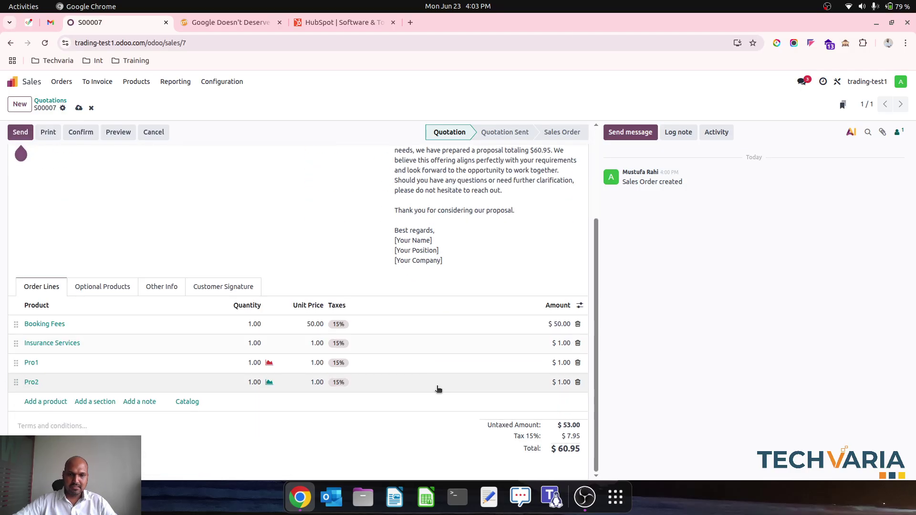
pyautogui.click(838, 81)
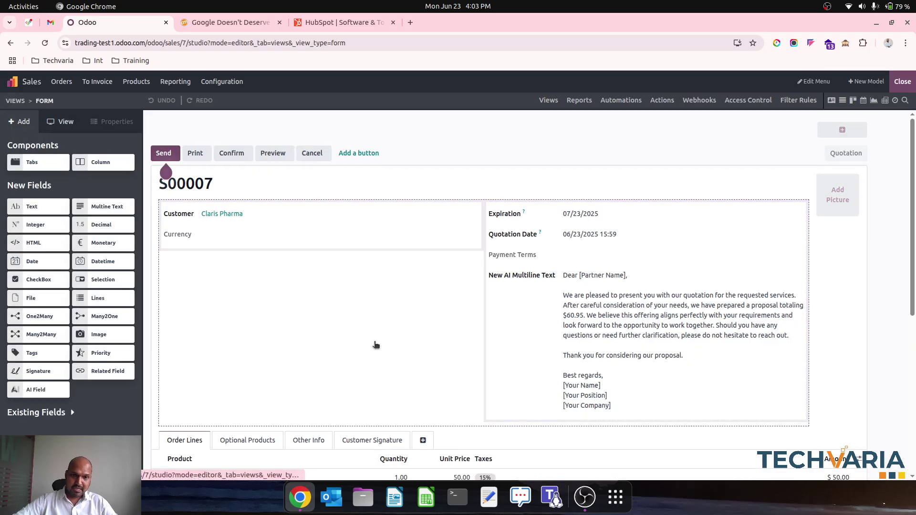
pyautogui.scroll(-4, 374, 344)
pyautogui.moveTo(49, 391); pyautogui.dragTo(228, 359)
pyautogui.click(372, 261)
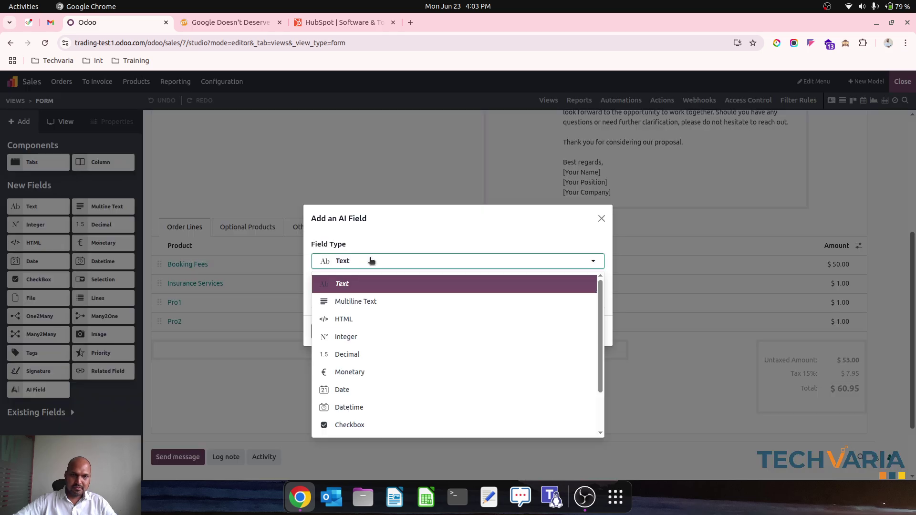
pyautogui.click(360, 301)
pyautogui.click(357, 293)
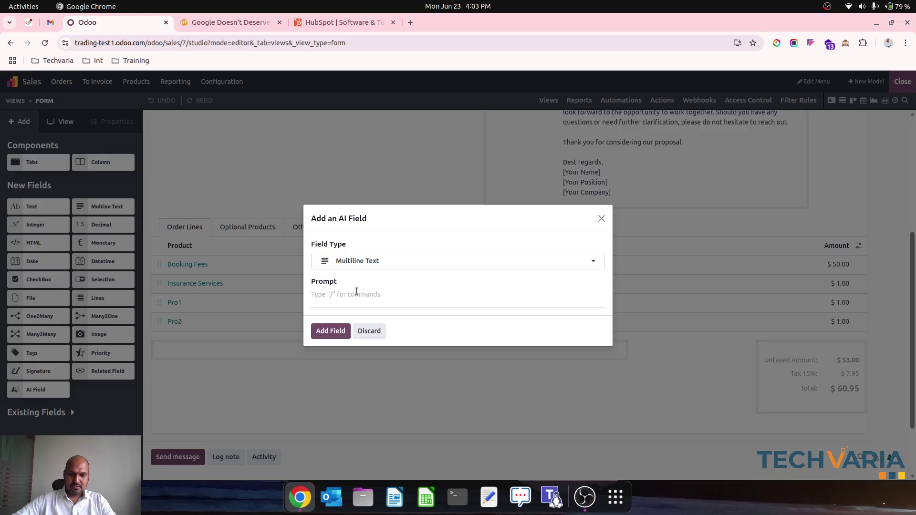
pyautogui.write('search')
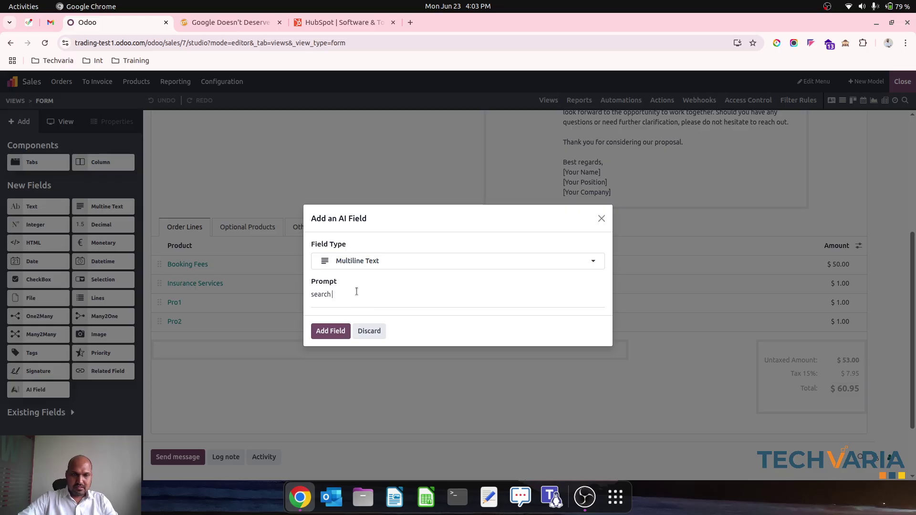
pyautogui.write(' hubspot')
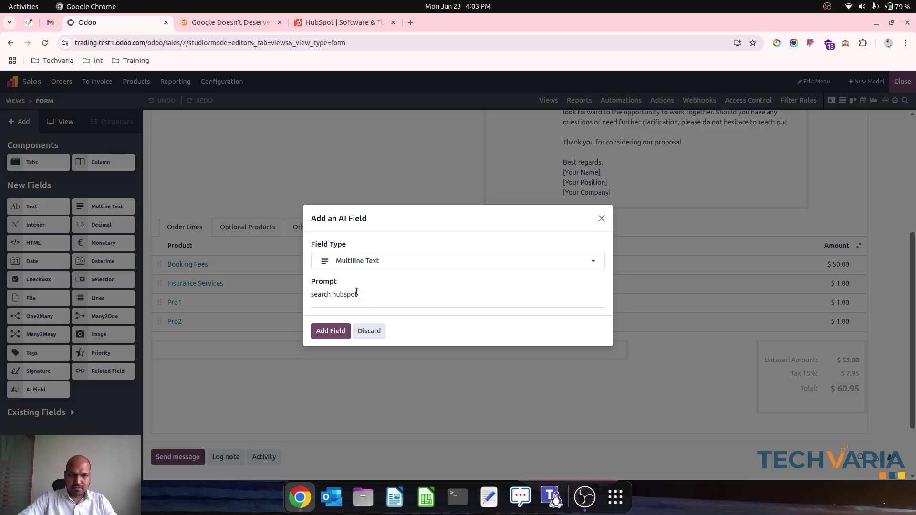
pyautogui.write(' to draf')
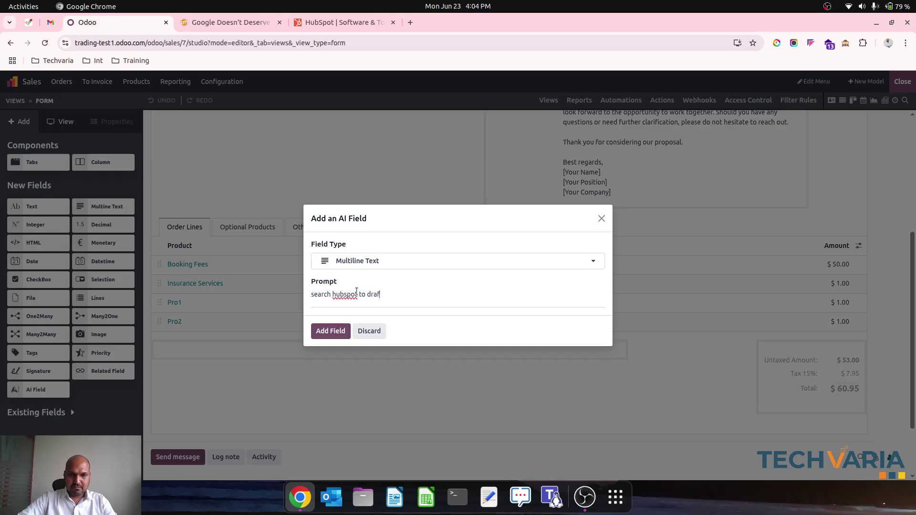
pyautogui.write('t nice covering letter ')
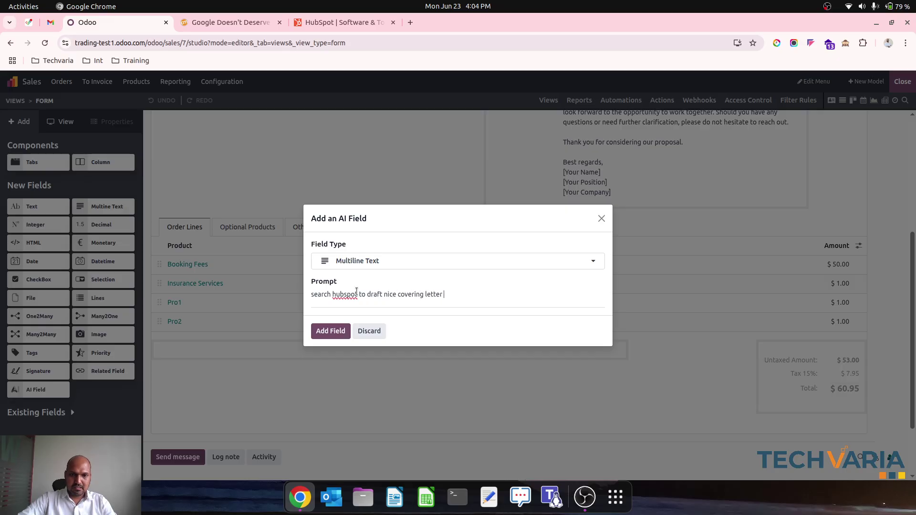
pyautogui.write('for quotation')
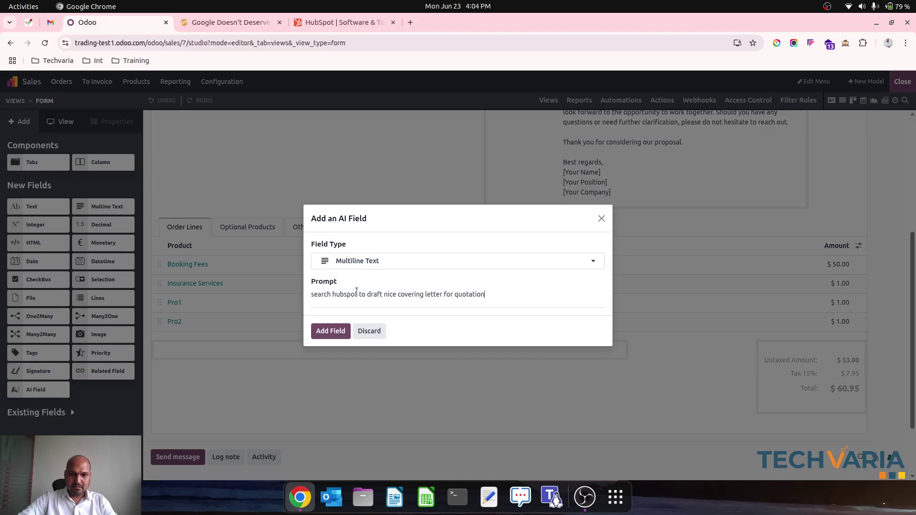
pyautogui.press('Return')
pyautogui.write('/')
pyautogui.press('Return')
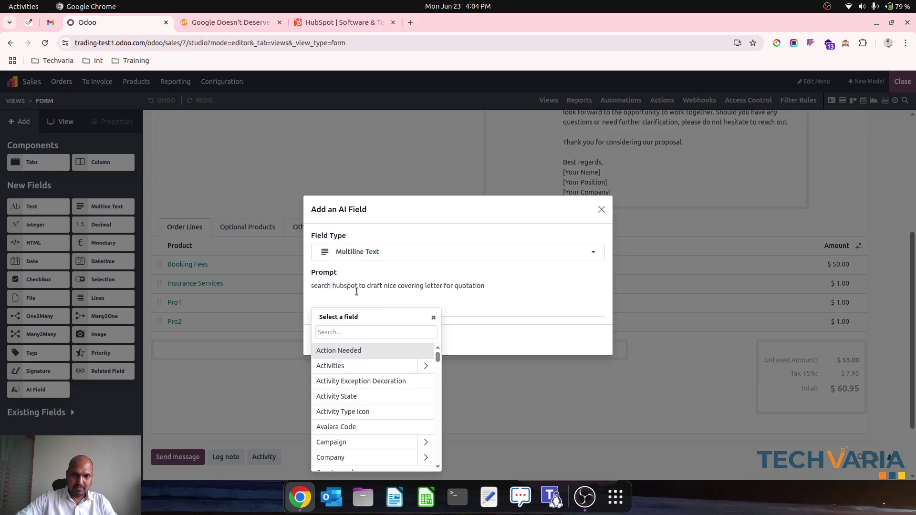
pyautogui.write('cus')
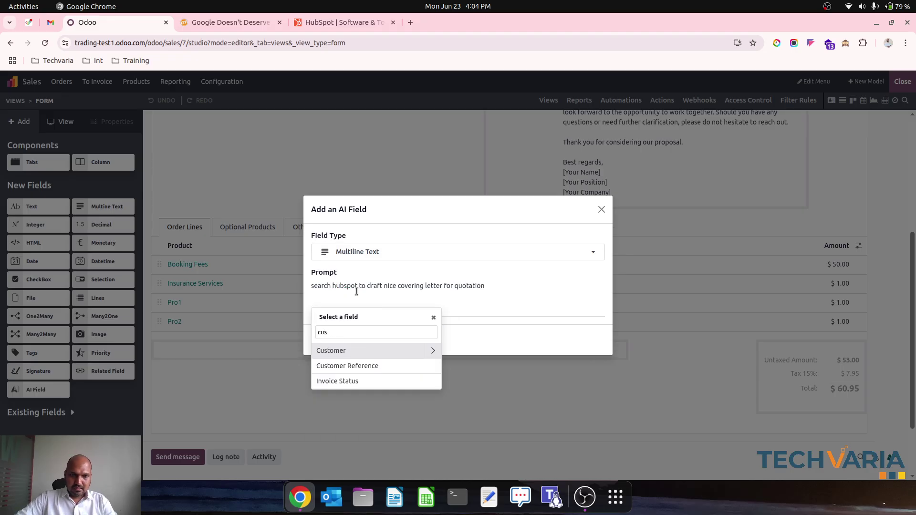
pyautogui.press('Return')
pyautogui.click(332, 399)
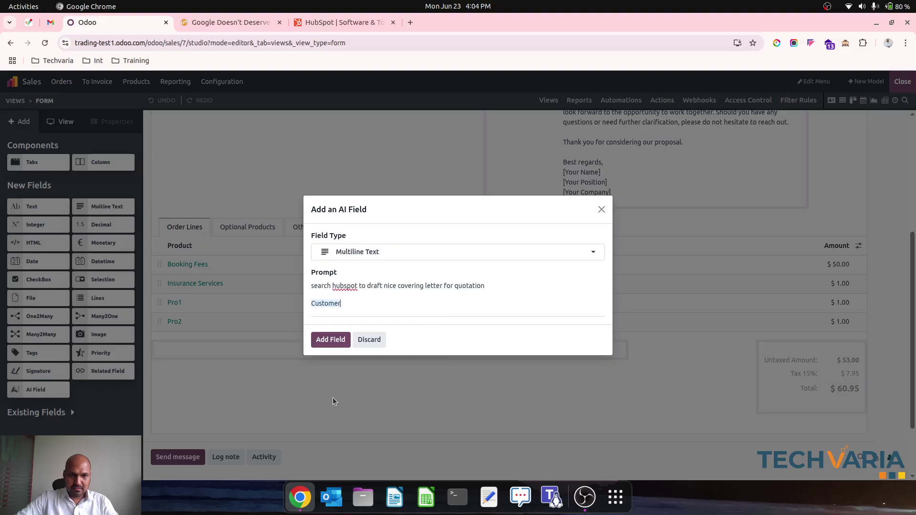
pyautogui.write('/')
pyautogui.press('BackSpace')
pyautogui.write('/')
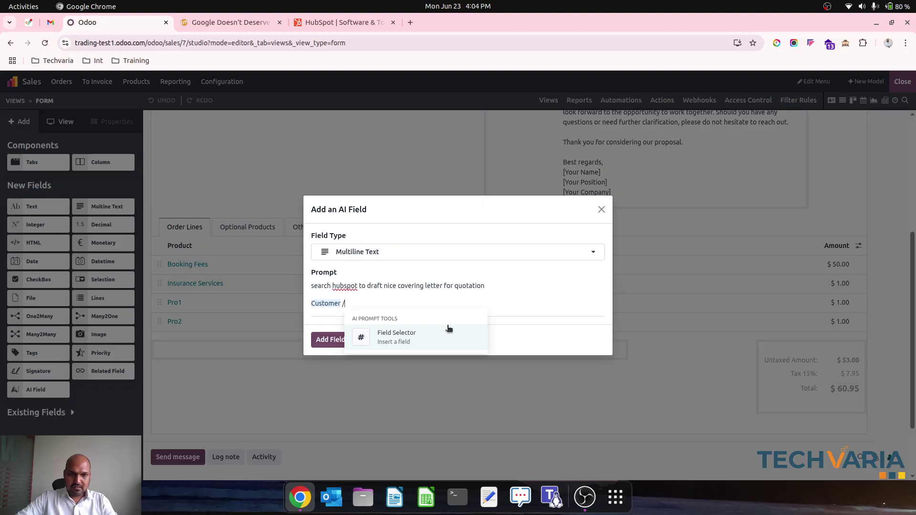
pyautogui.click(448, 329)
pyautogui.write('prod')
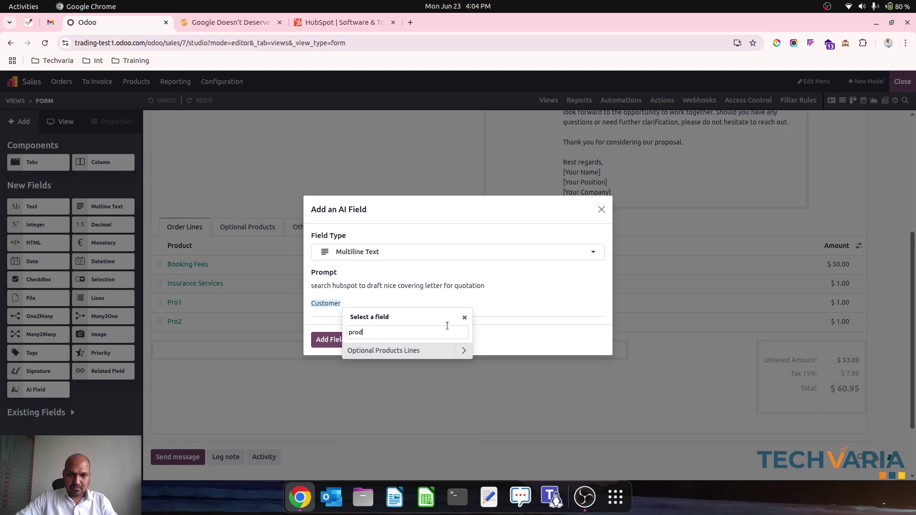
pyautogui.click(465, 318)
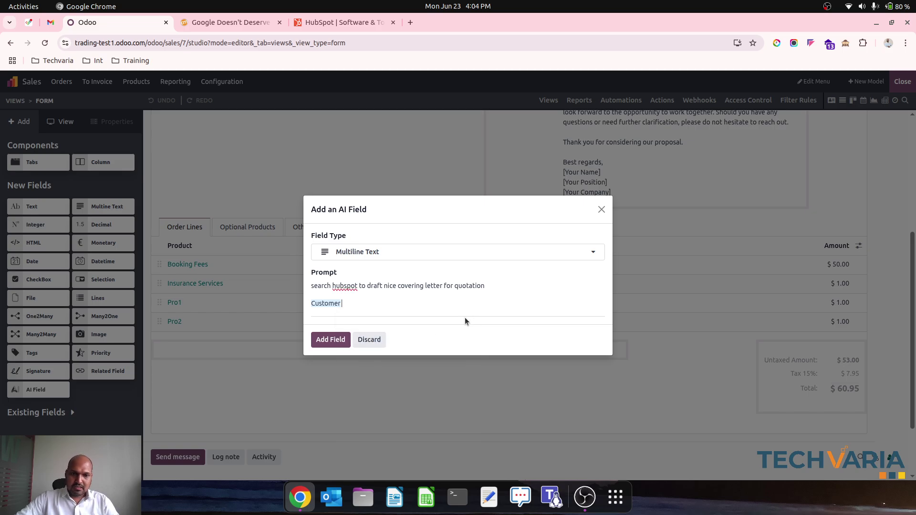
pyautogui.click(369, 342)
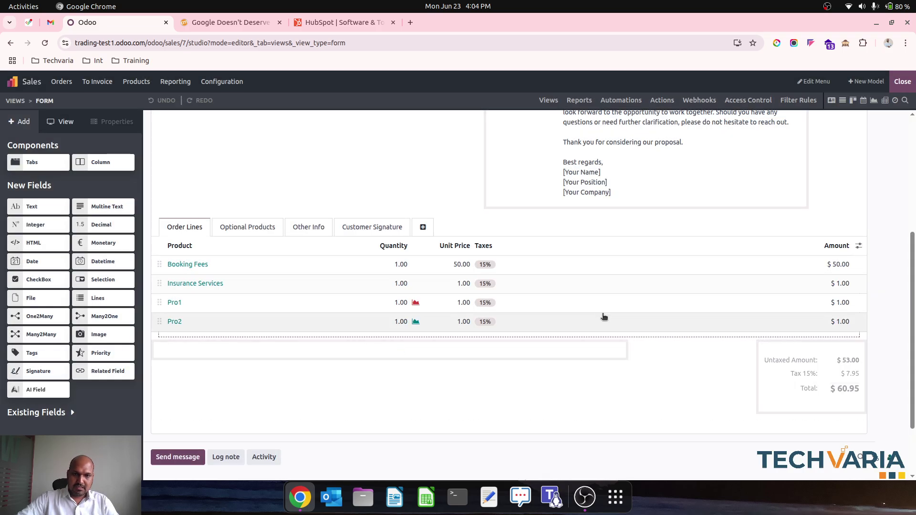
pyautogui.click(289, 263)
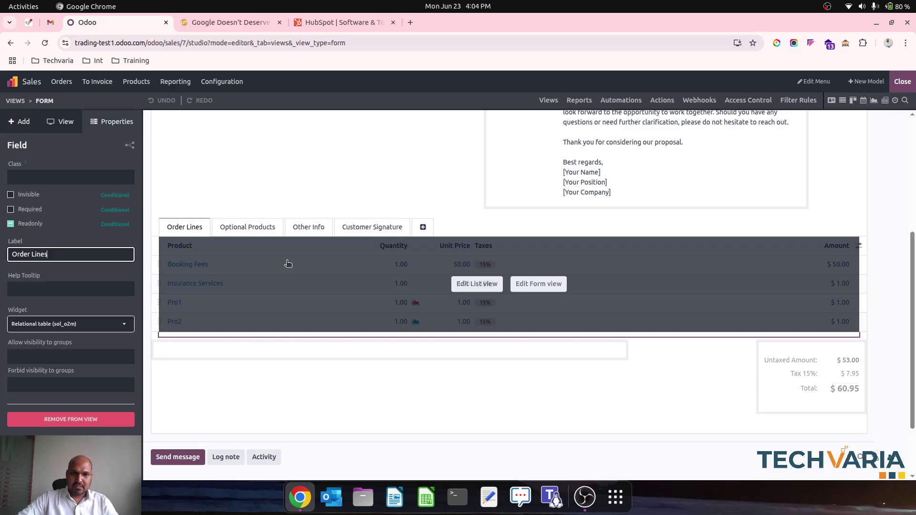
# Step: Try an AI column in the order lines list, discard it, and exit Studio to quotations
pyautogui.click(485, 285)
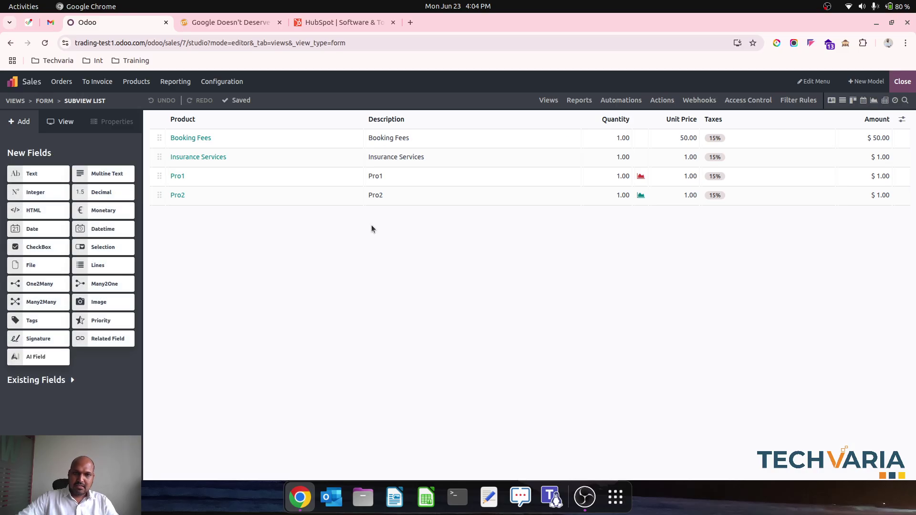
pyautogui.moveTo(39, 361); pyautogui.dragTo(379, 118)
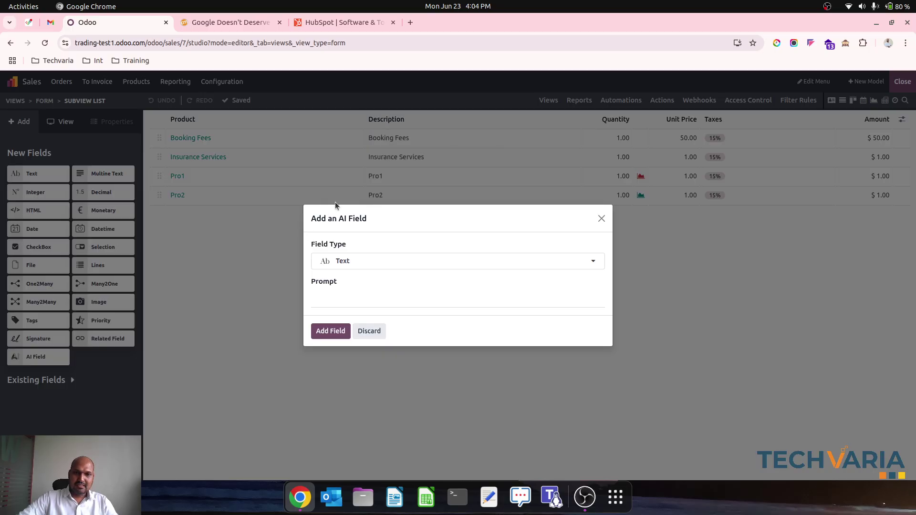
pyautogui.click(370, 331)
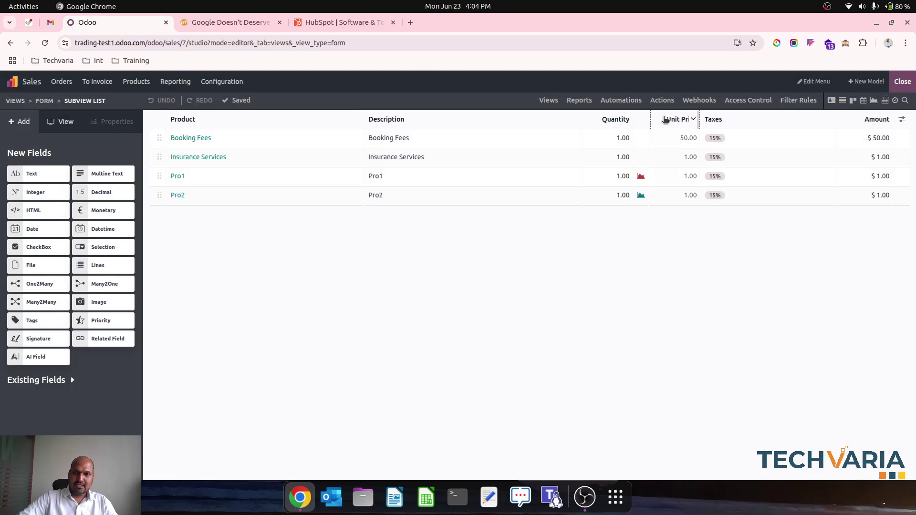
pyautogui.click(903, 82)
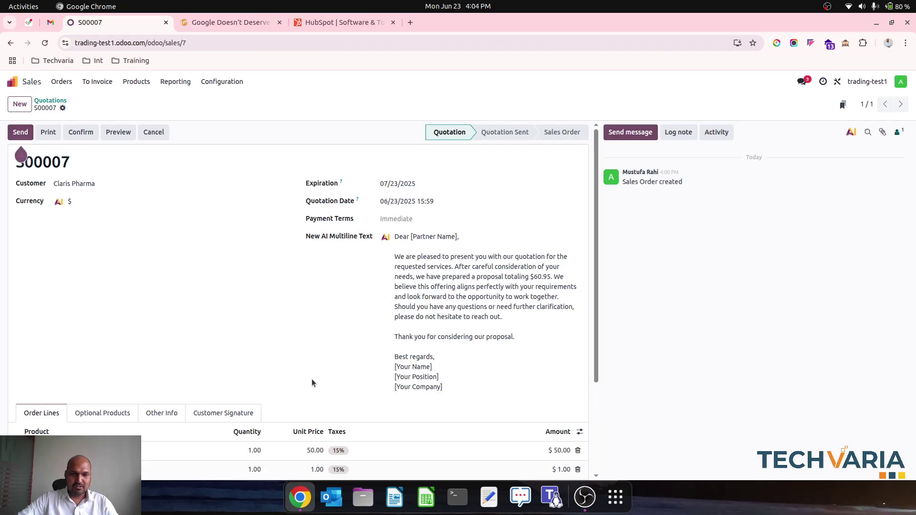
pyautogui.scroll(-5, 311, 380)
pyautogui.scroll(5, 353, 315)
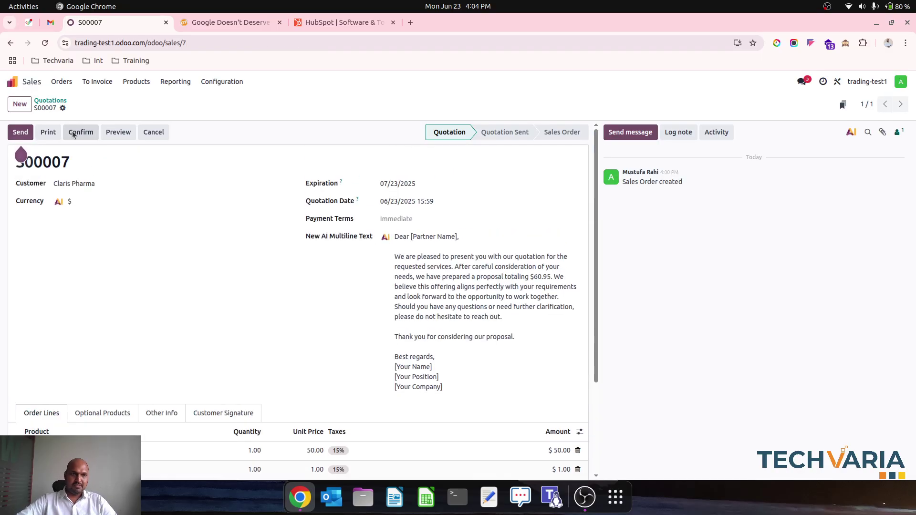
pyautogui.click(48, 101)
# Step: In the AI app, create a new agent named 'Helpdesk Document'
pyautogui.click(15, 82)
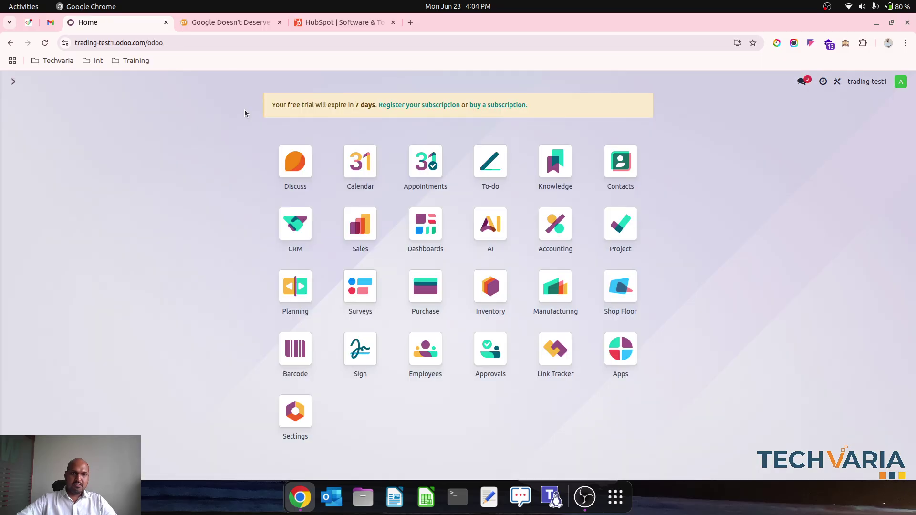
pyautogui.click(483, 230)
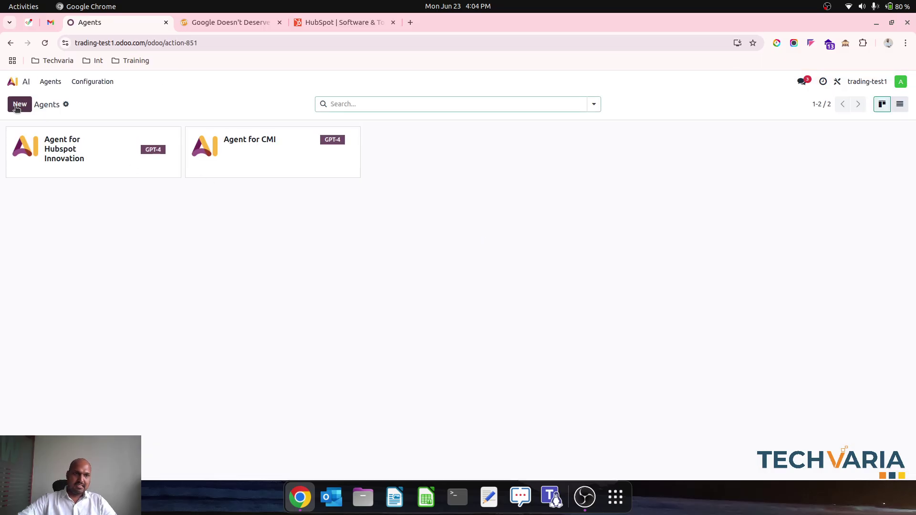
pyautogui.click(19, 104)
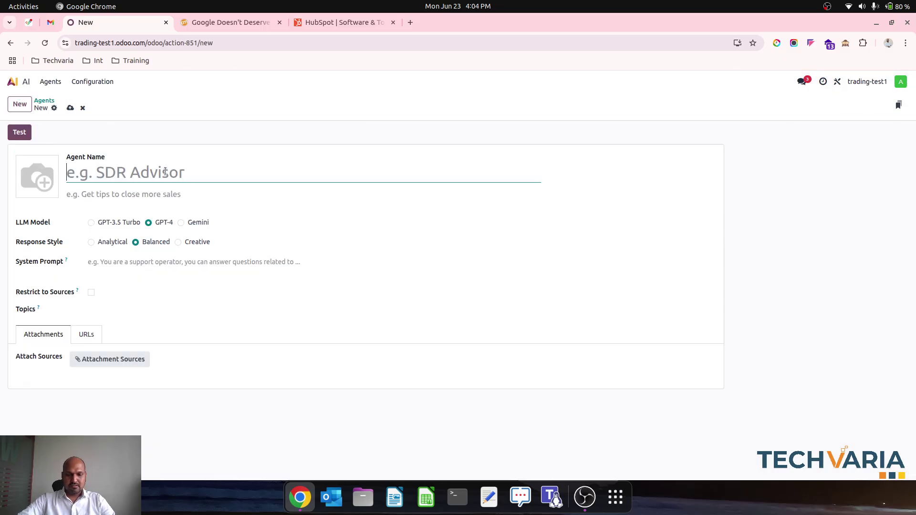
pyautogui.write('Helpdesk Do')
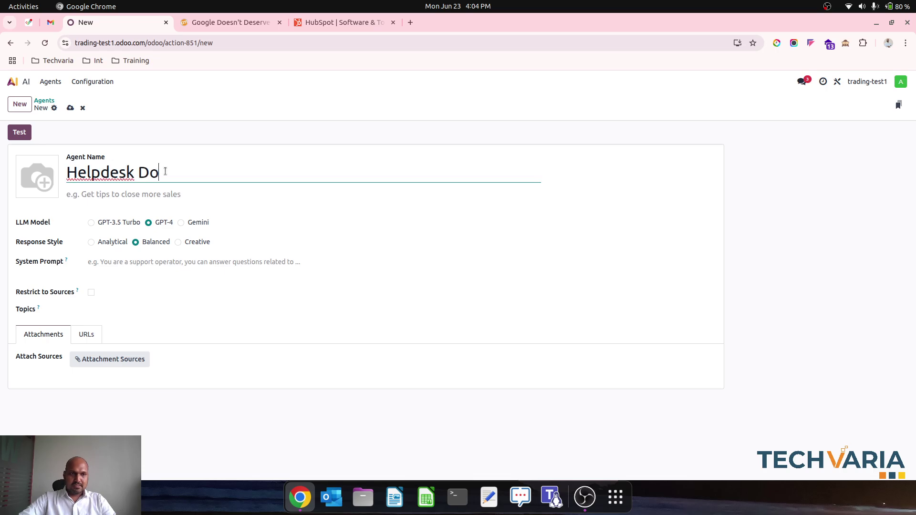
pyautogui.write('cument')
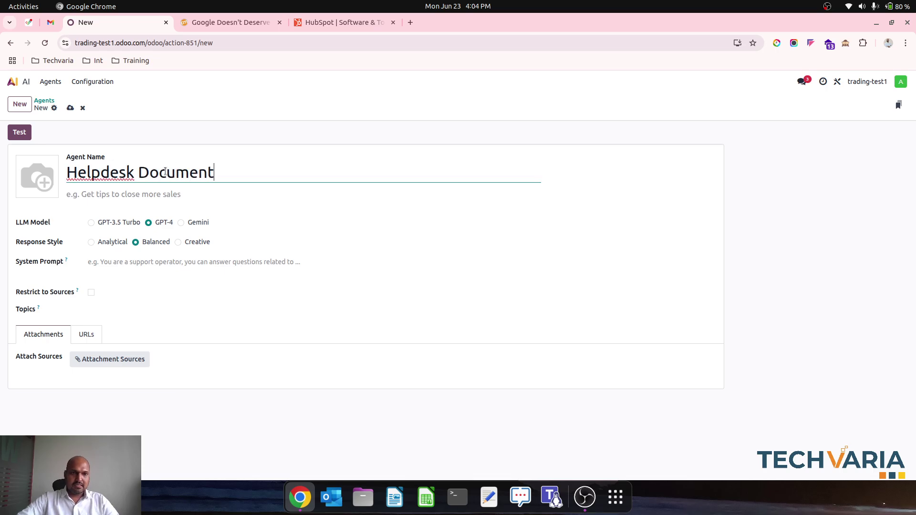
# Step: Attach the ELViS helpdesk manual PDF, restrict answers to sources, save, and return to Agents
pyautogui.click(100, 358)
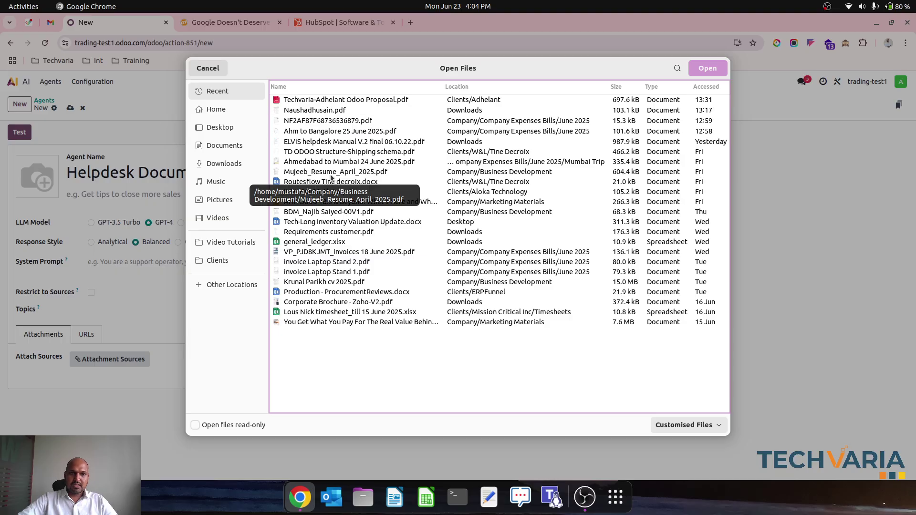
pyautogui.click(342, 145)
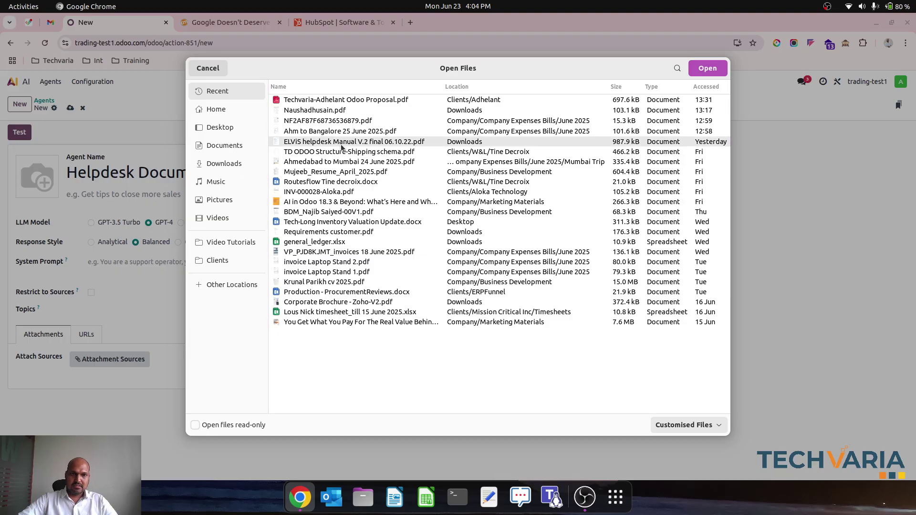
pyautogui.doubleClick(341, 145)
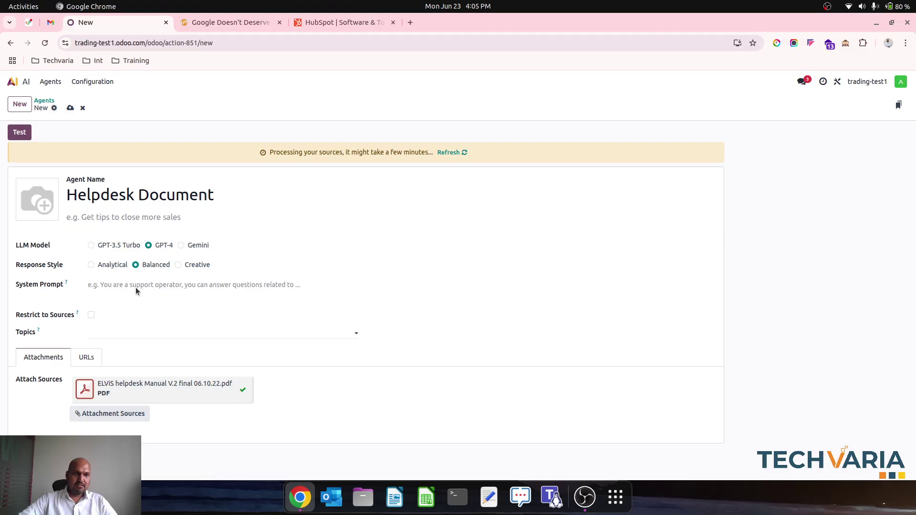
pyautogui.click(71, 108)
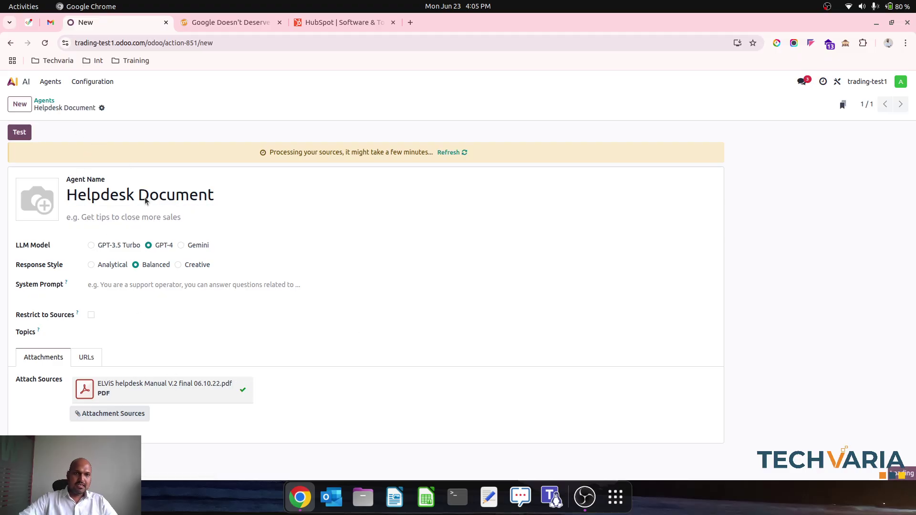
pyautogui.click(91, 315)
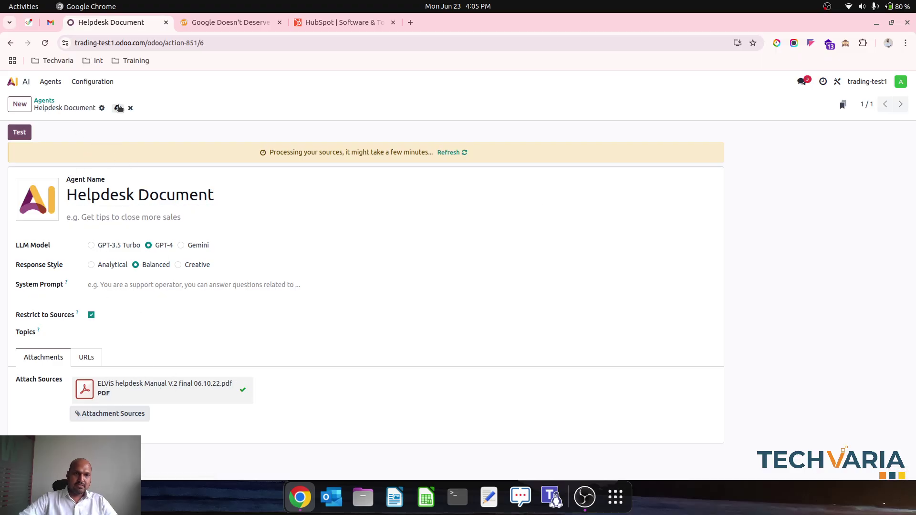
pyautogui.click(119, 109)
pyautogui.click(40, 100)
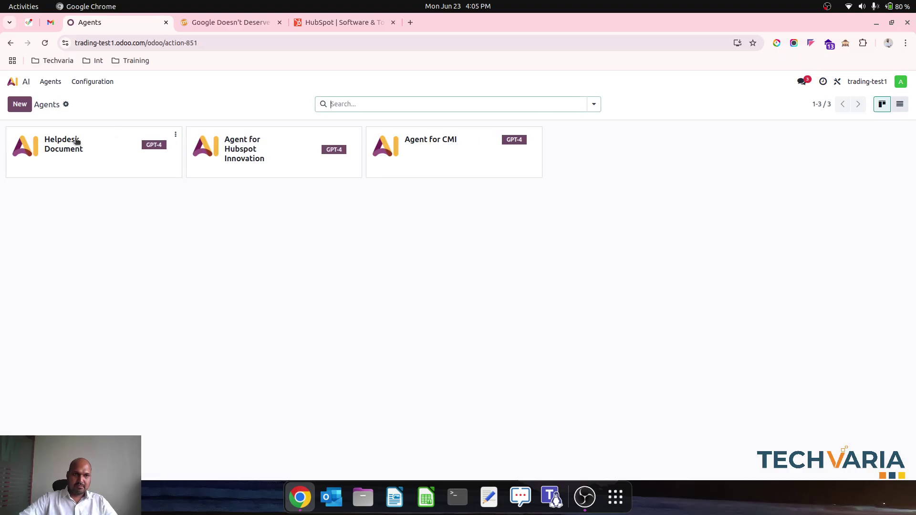
# Step: Ask the Helpdesk Document agent 'please share login screen' and 'please share how to log a ticket'
pyautogui.click(81, 160)
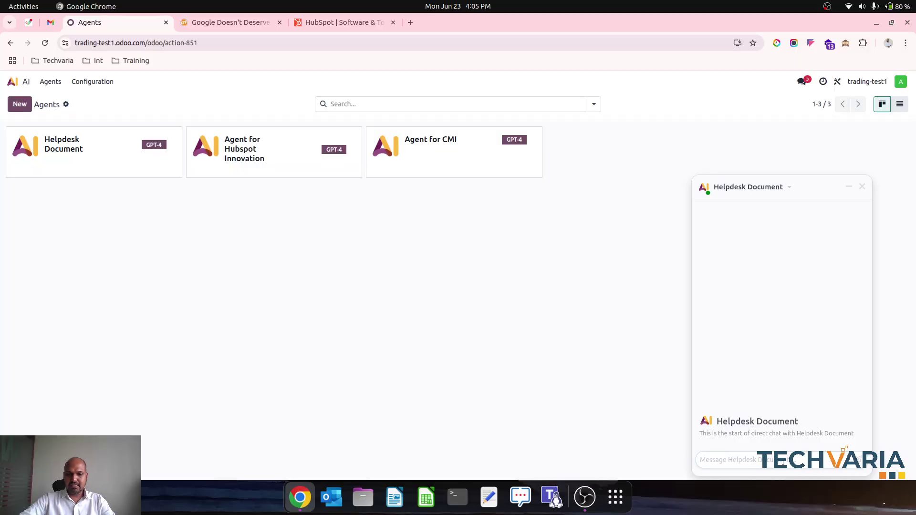
pyautogui.write('please share l')
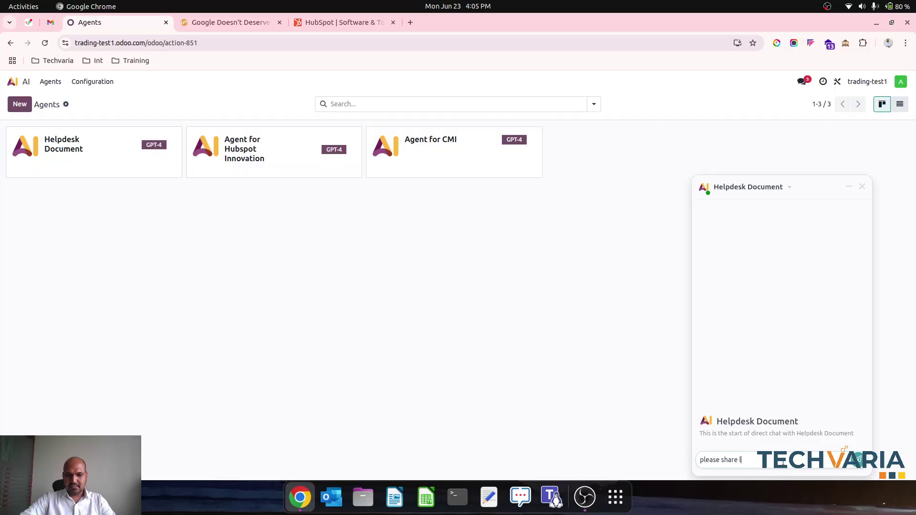
pyautogui.write('ogin screen')
pyautogui.press('Return')
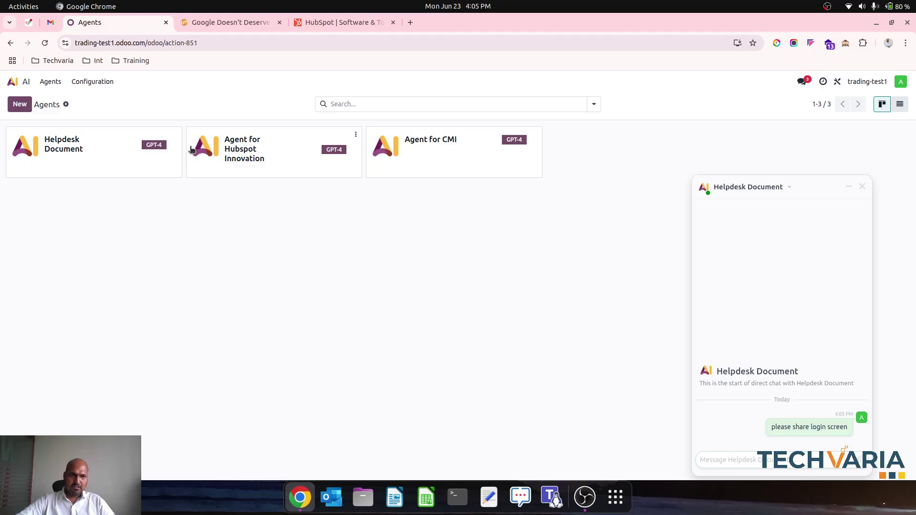
pyautogui.moveTo(180, 142)
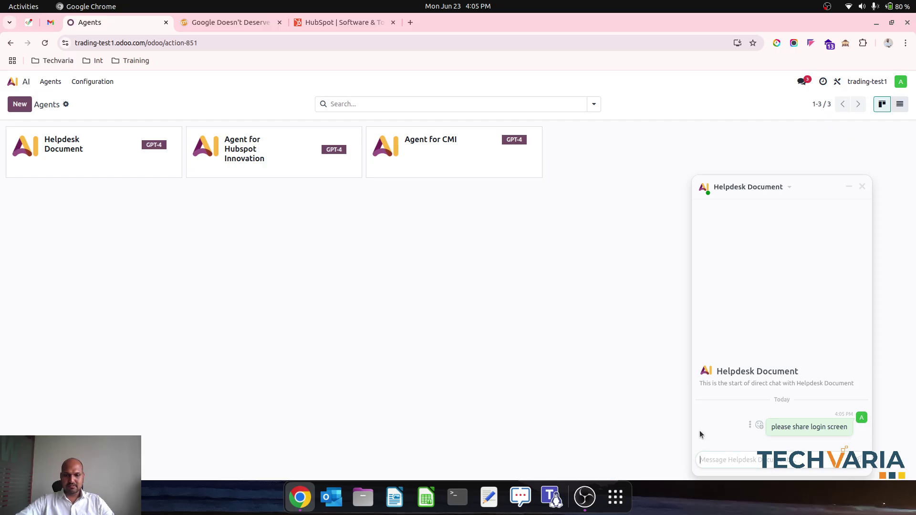
pyautogui.write('please share login s')
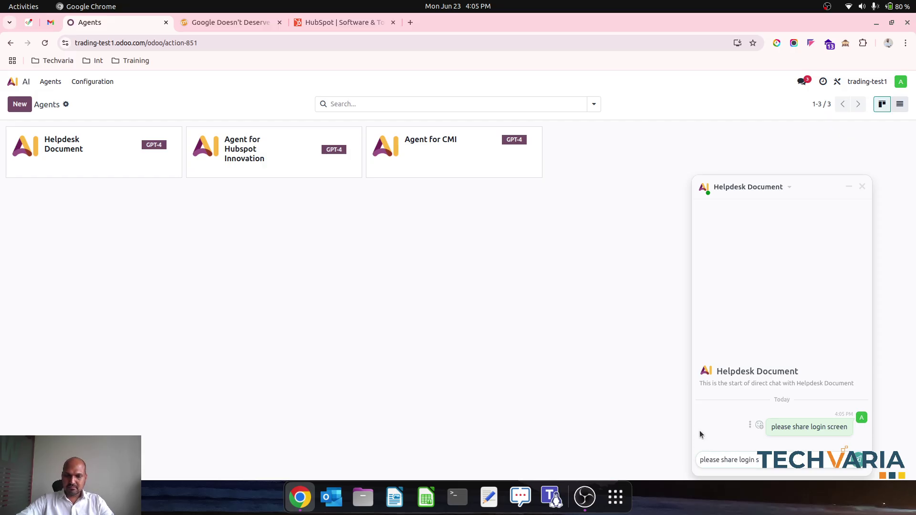
pyautogui.press('BackSpace')
pyautogui.press('BackSpace')
pyautogui.press('BackSpace')
pyautogui.press('BackSpace')
pyautogui.press('BackSpace')
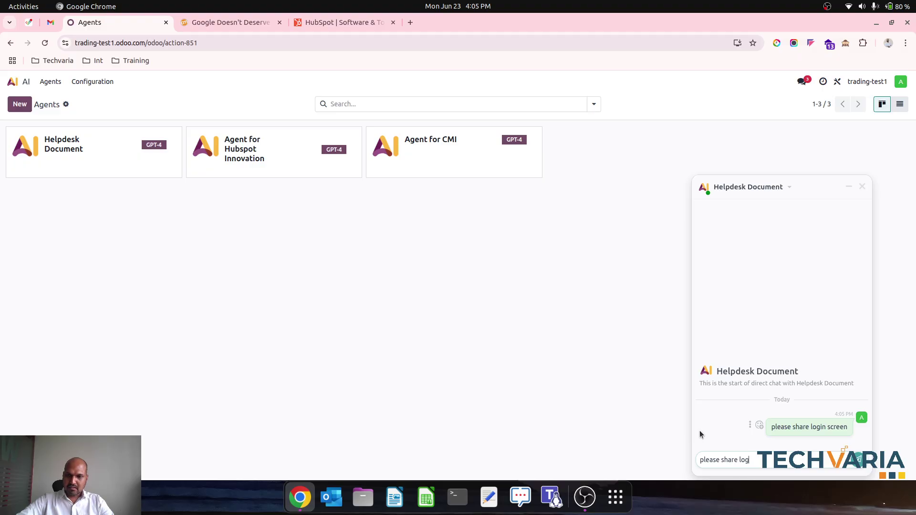
pyautogui.write('how to log')
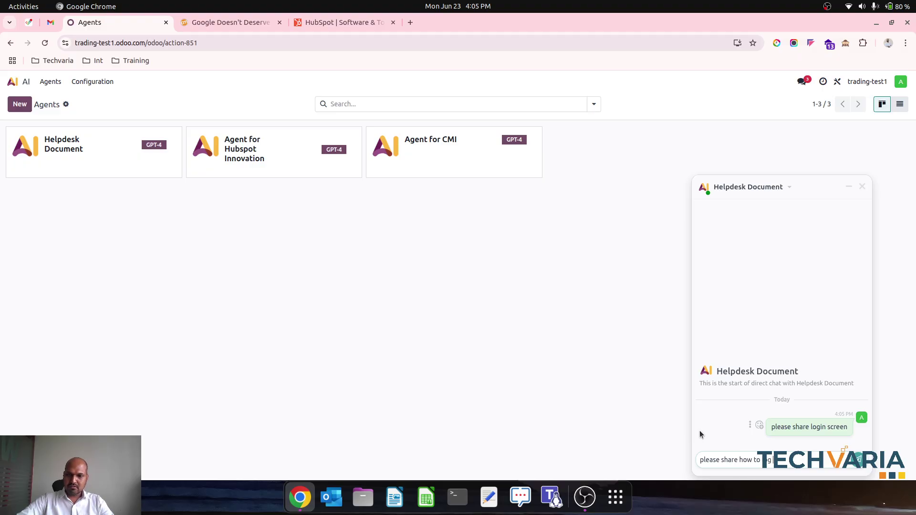
pyautogui.write(' a ticket')
pyautogui.press('Return')
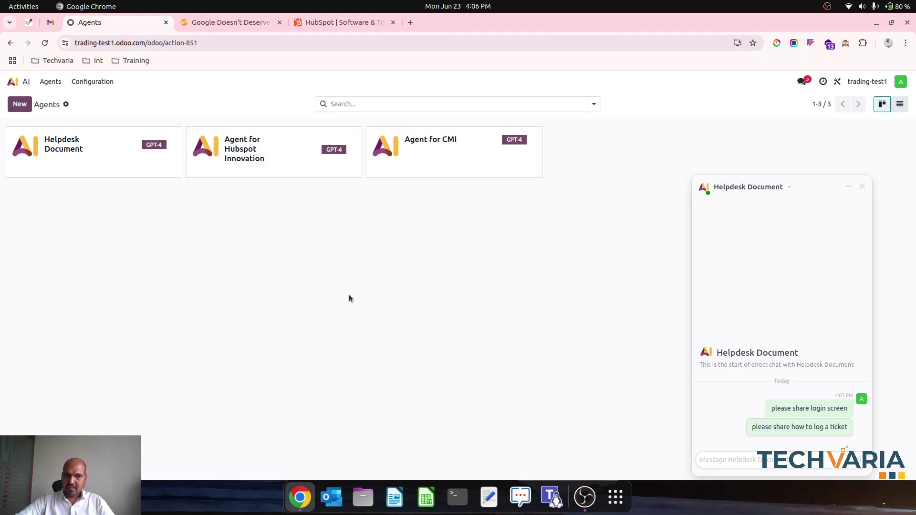
# Step: Open the Helpdesk Document agent's Configuration form and read the reply citing the manual
pyautogui.click(175, 134)
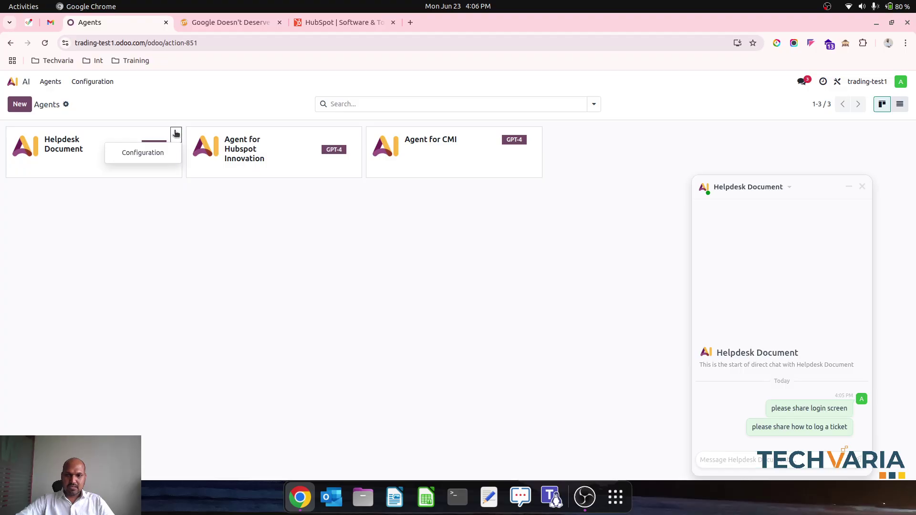
pyautogui.click(153, 155)
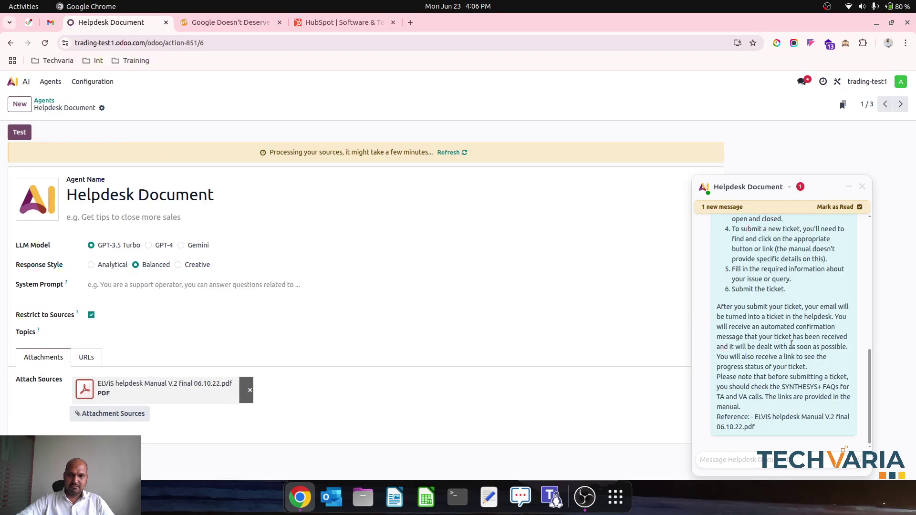
pyautogui.scroll(10, 783, 339)
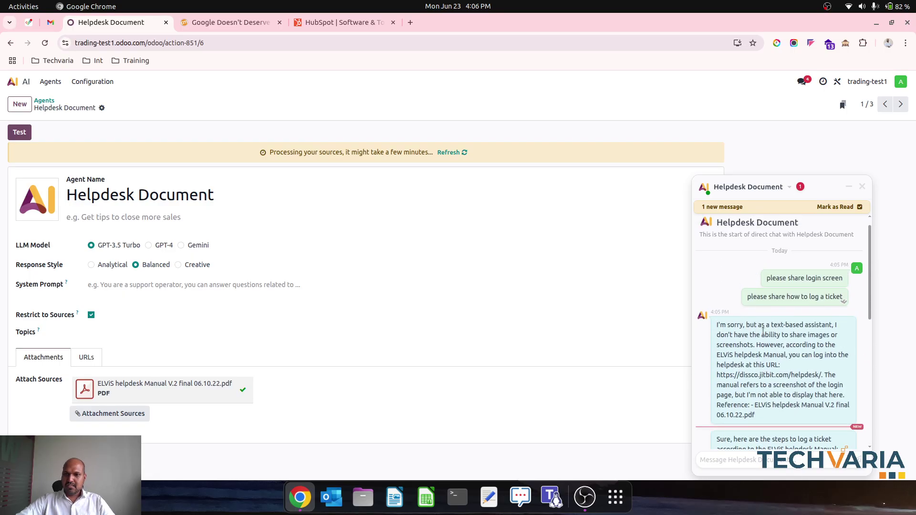
pyautogui.scroll(-4, 763, 331)
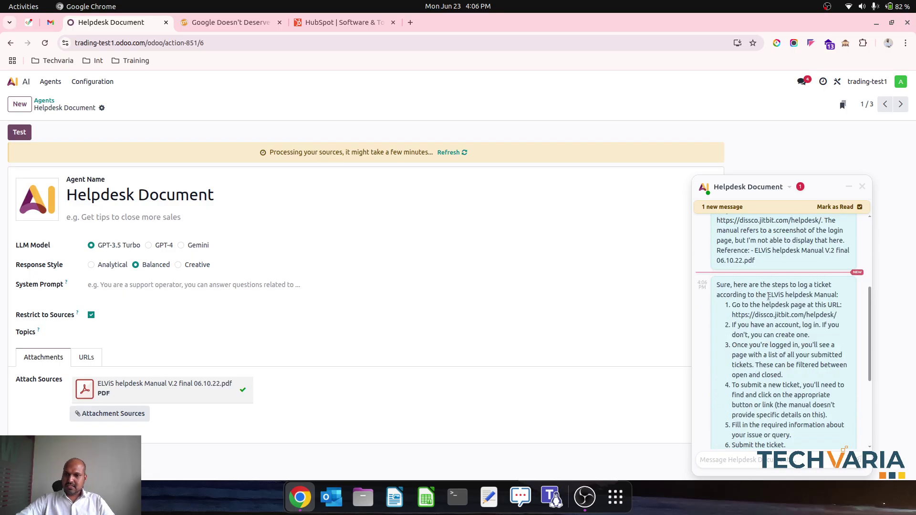
pyautogui.moveTo(769, 296); pyautogui.dragTo(834, 295)
pyautogui.scroll(-2, 782, 345)
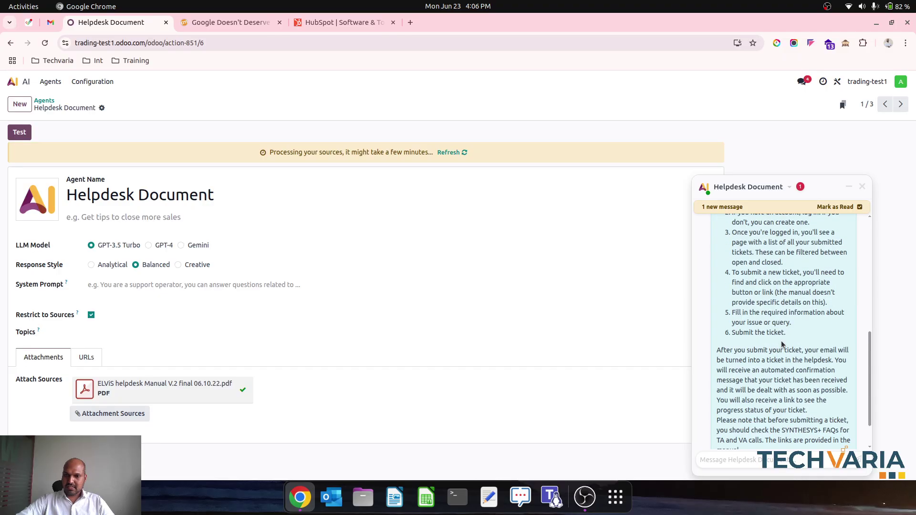
pyautogui.scroll(-1, 782, 343)
# Step: Finish reading the ticket-logging answer and close the agent chat window
pyautogui.moveTo(717, 417); pyautogui.dragTo(761, 436)
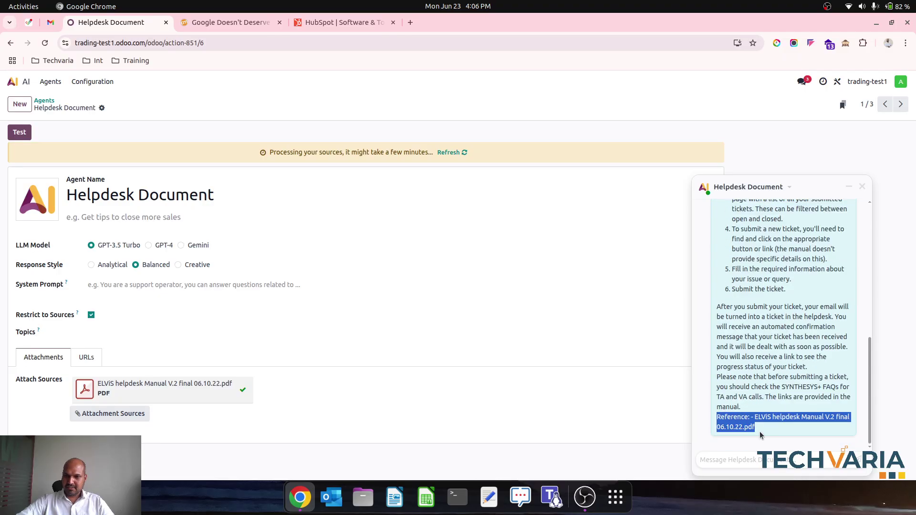
pyautogui.moveTo(210, 398)
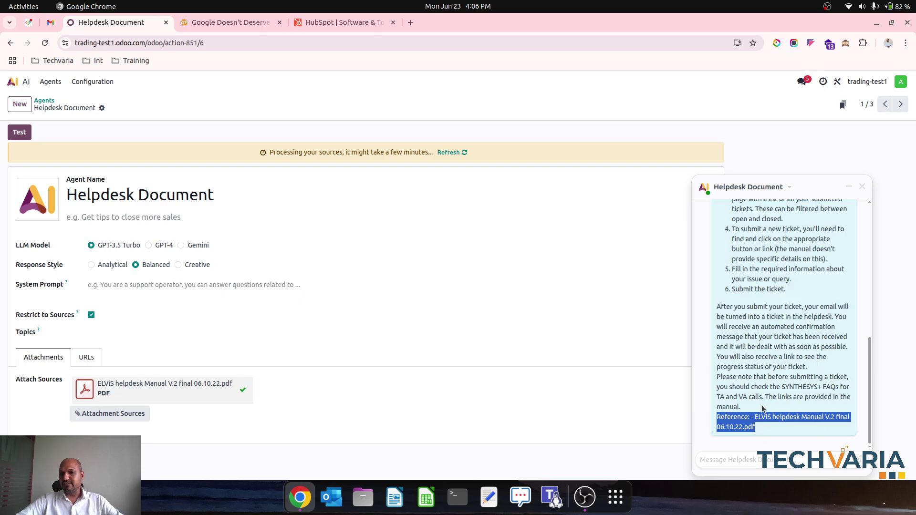
pyautogui.scroll(2, 764, 410)
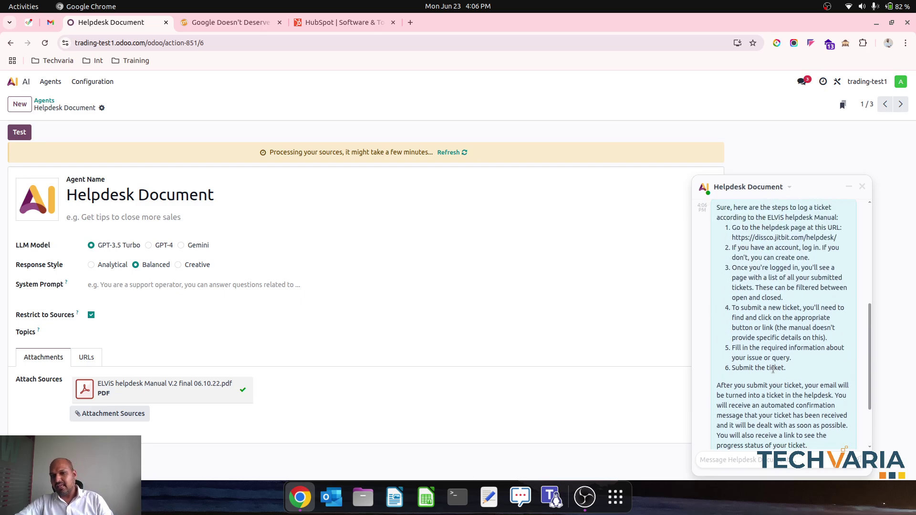
pyautogui.scroll(-2, 773, 369)
pyautogui.scroll(4, 774, 369)
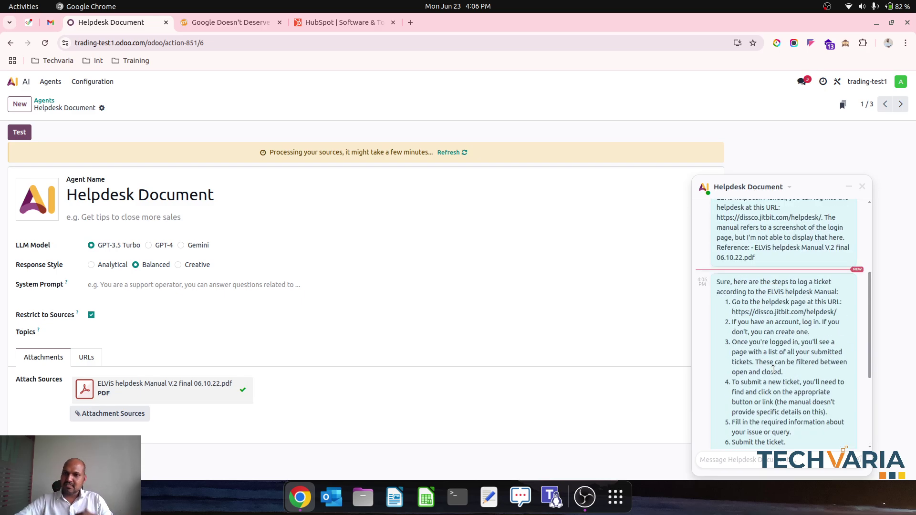
pyautogui.scroll(-4, 773, 369)
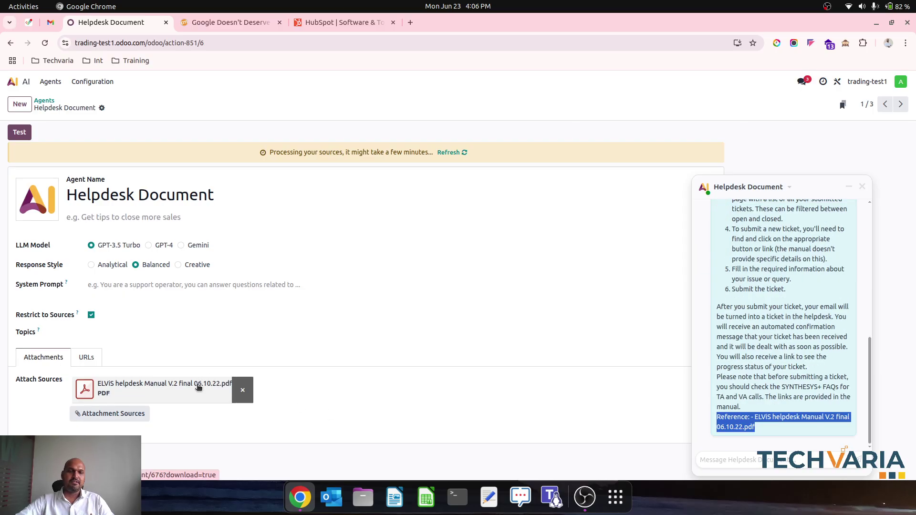
pyautogui.click(862, 186)
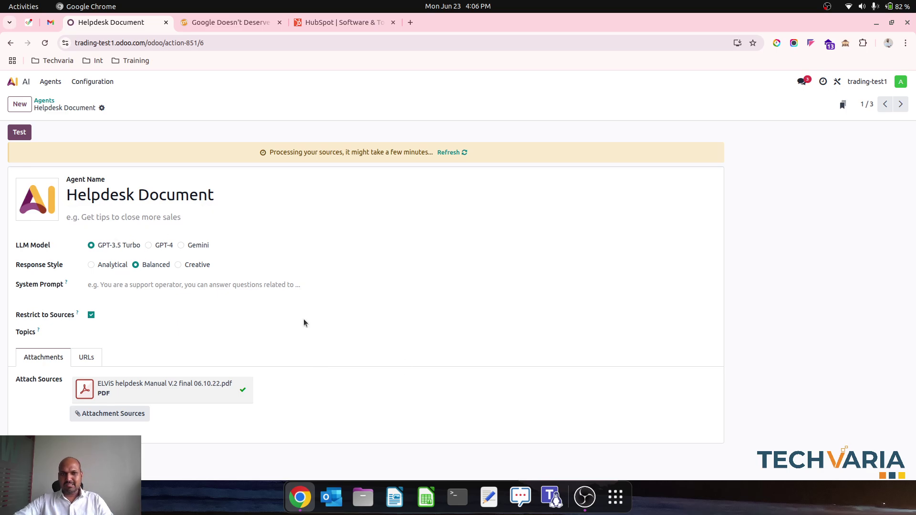
# Step: Return from the Helpdesk Document agent form to the Odoo apps home screen
pyautogui.click(13, 82)
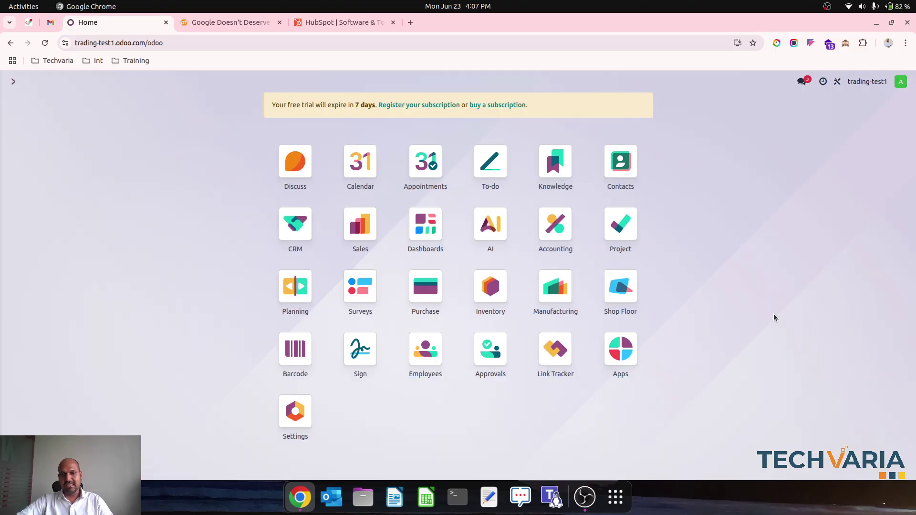